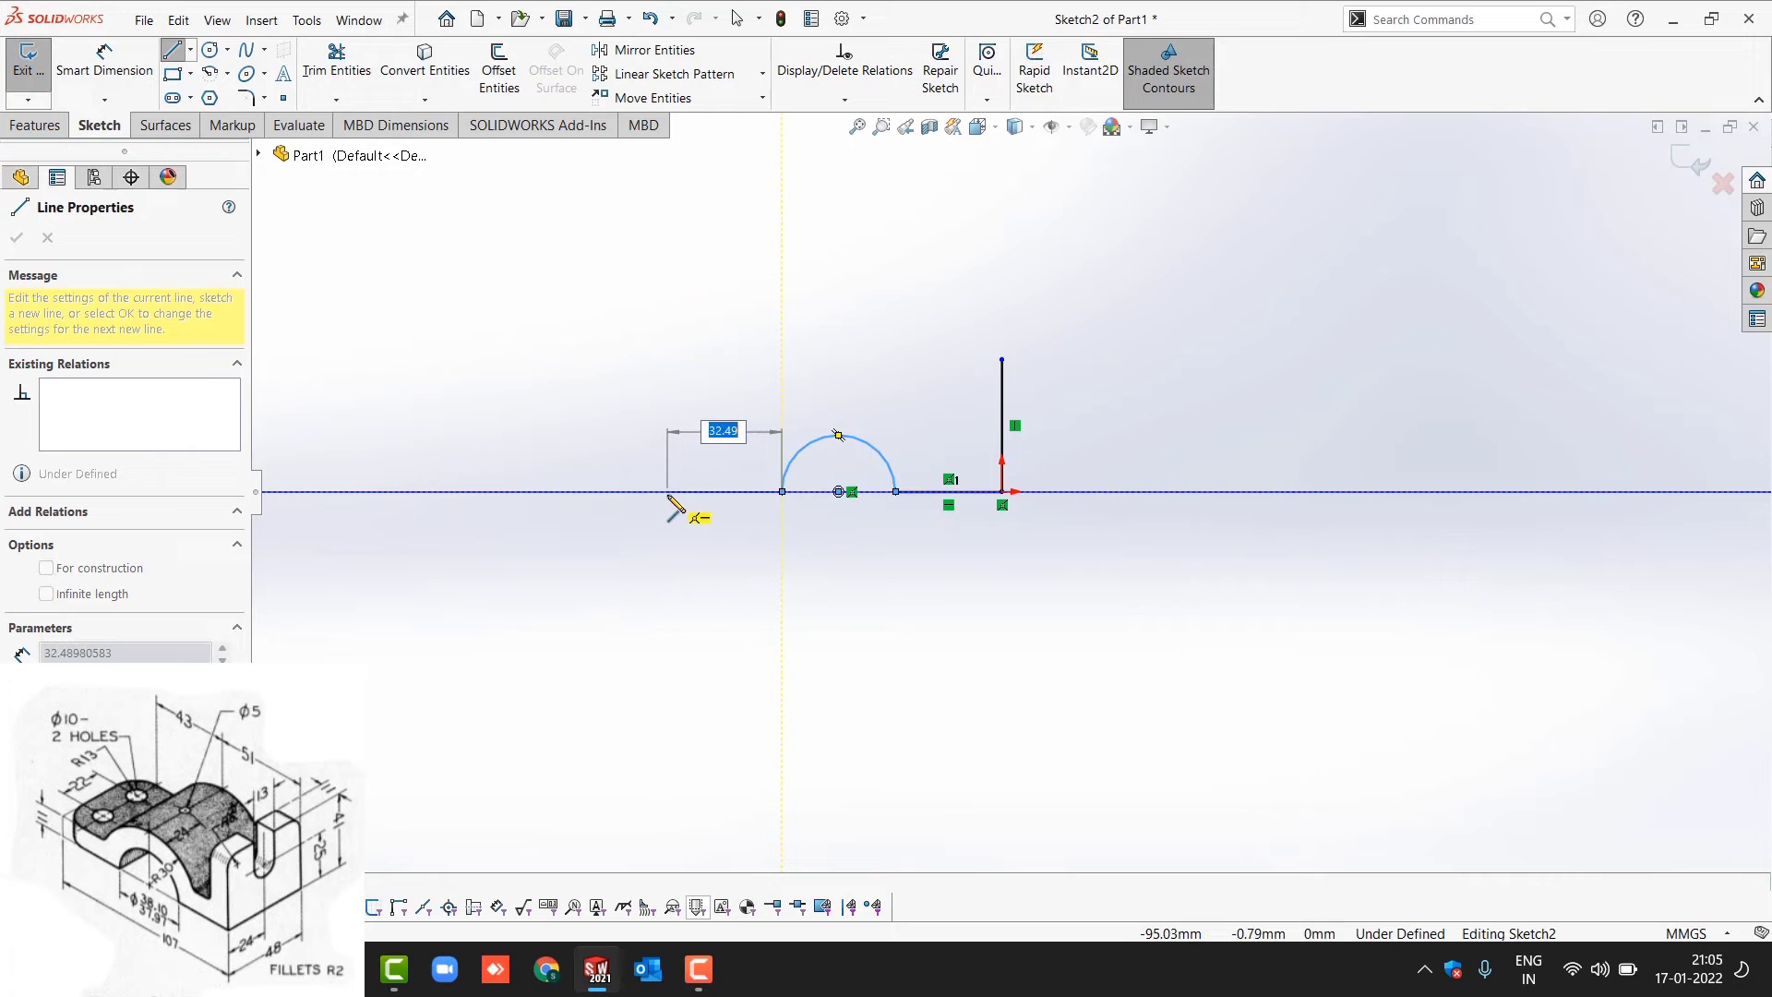
# Sketch a horizontal line about 32 mm long outward from the arc's free end, with a short vertical line about 9 mm high at its end
pyautogui.click(668, 491)
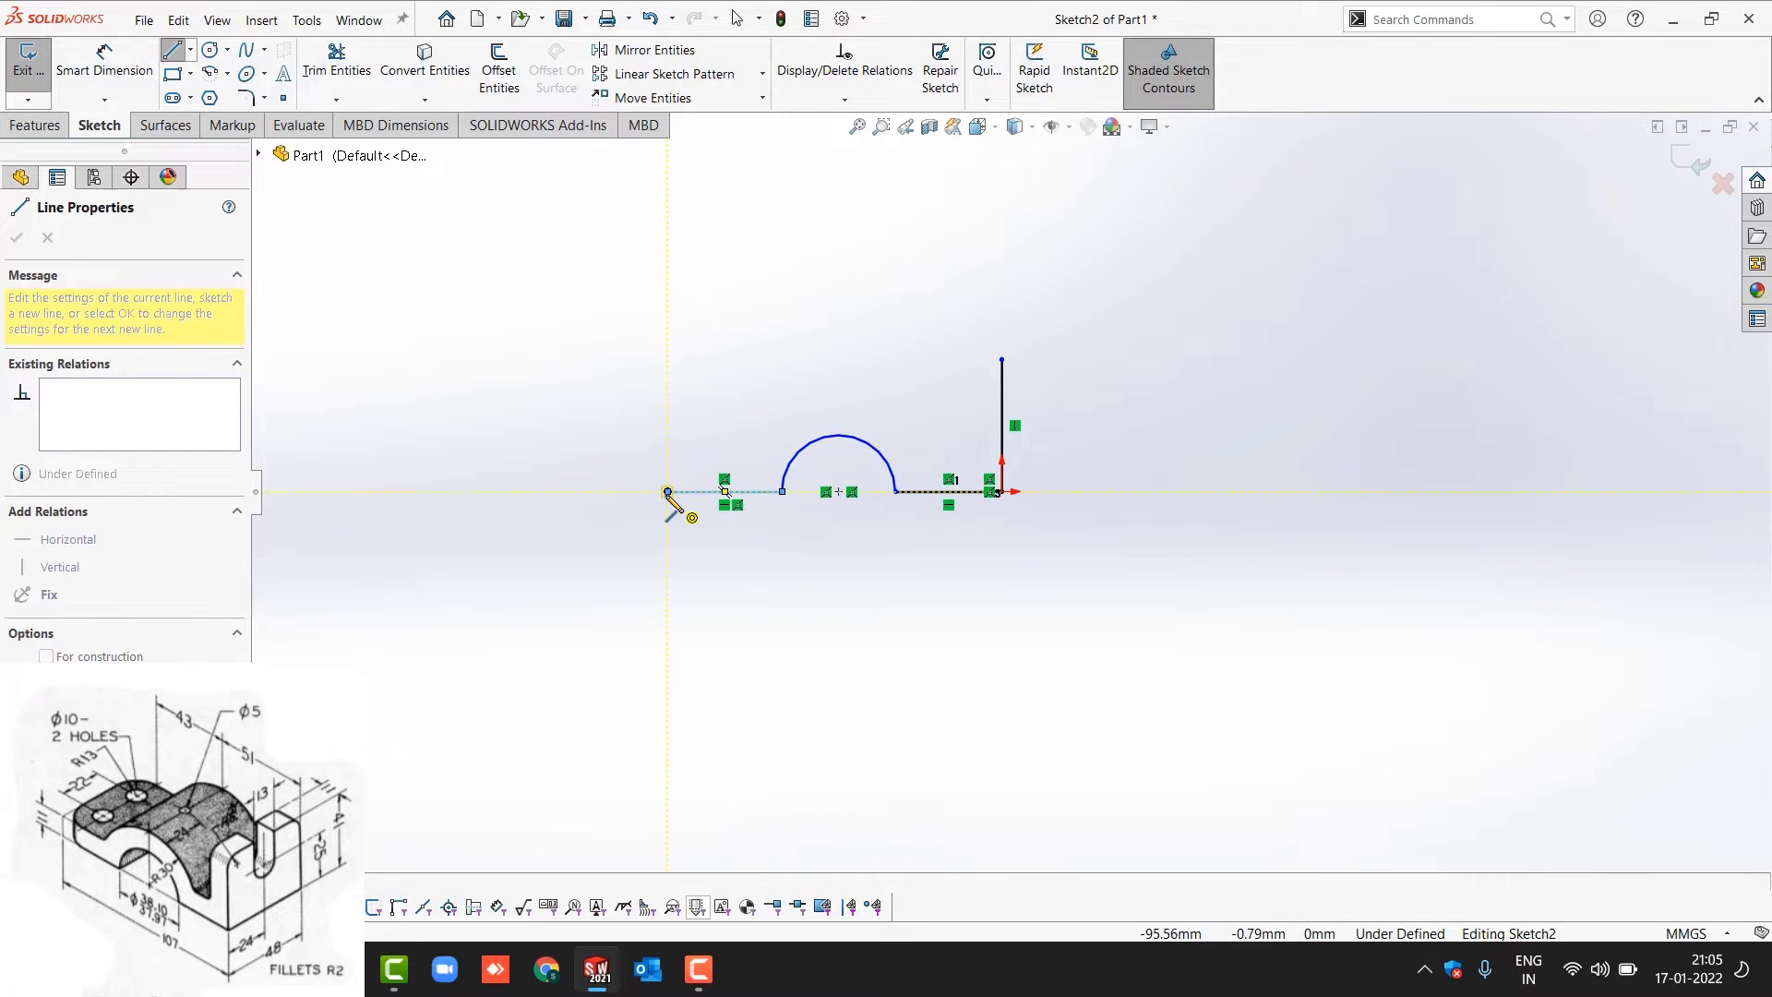
pyautogui.rightClick(678, 473)
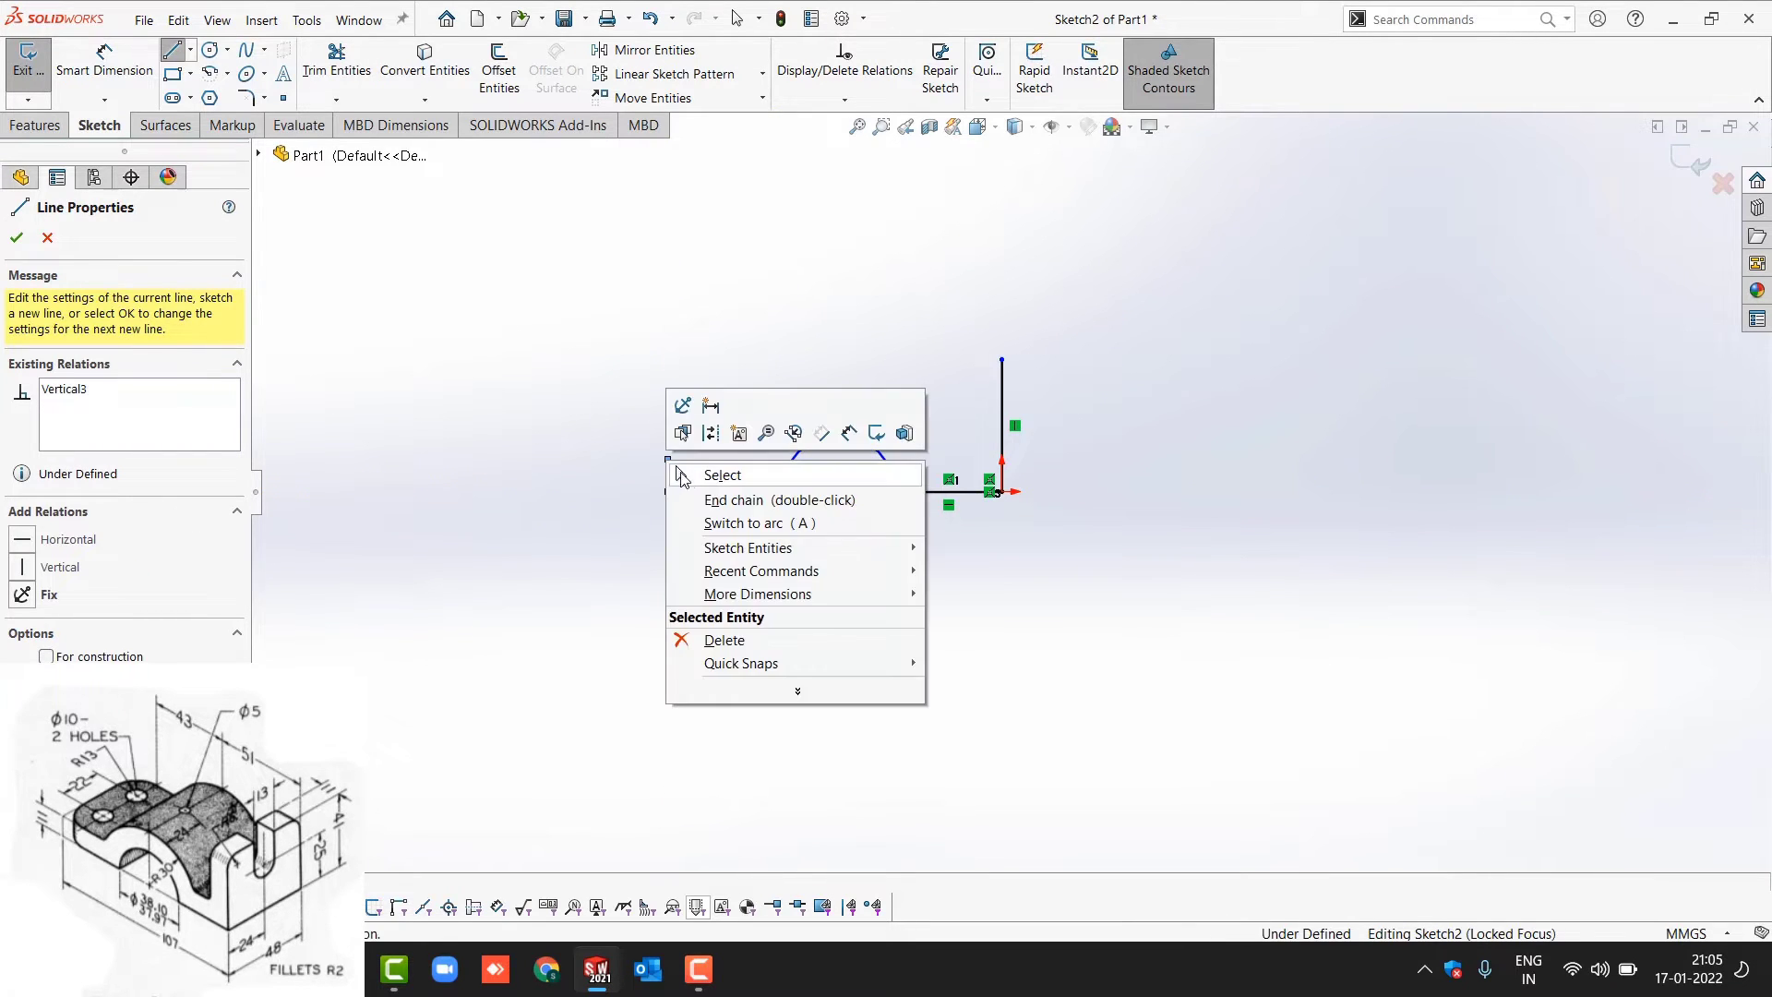
pyautogui.click(720, 475)
# Offset the connected profile chain 11 mm towards its upper side
pyautogui.click(498, 69)
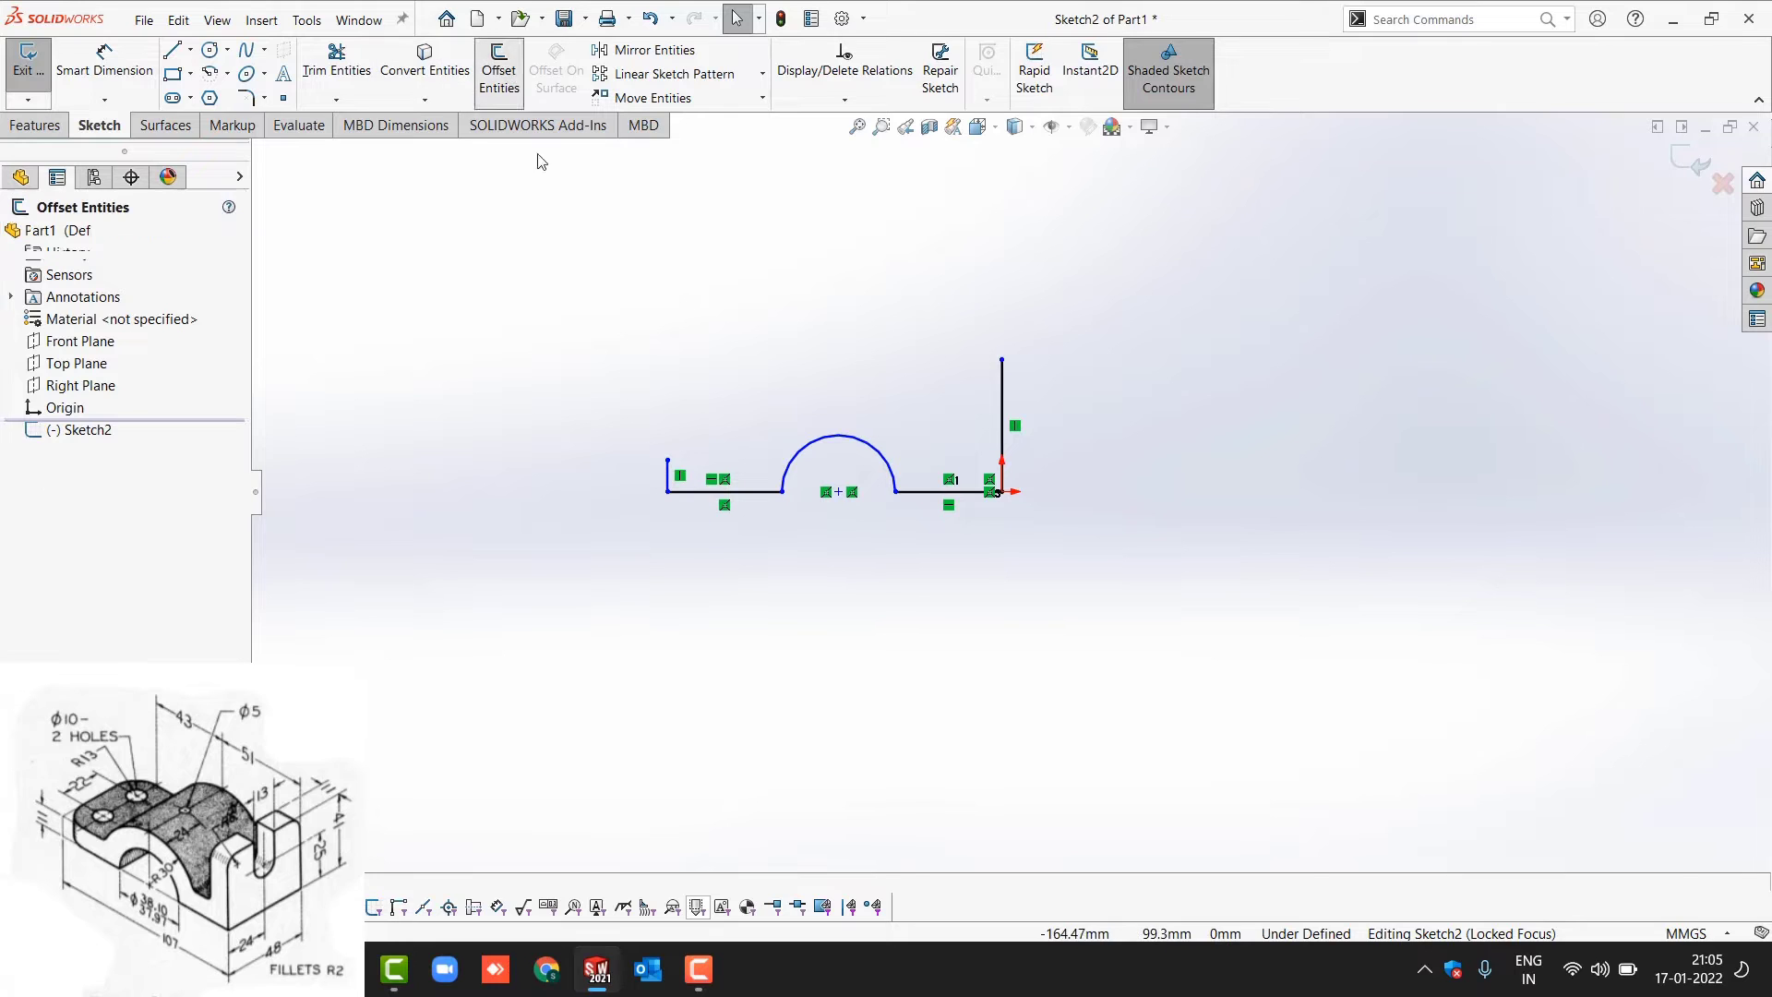
pyautogui.click(715, 492)
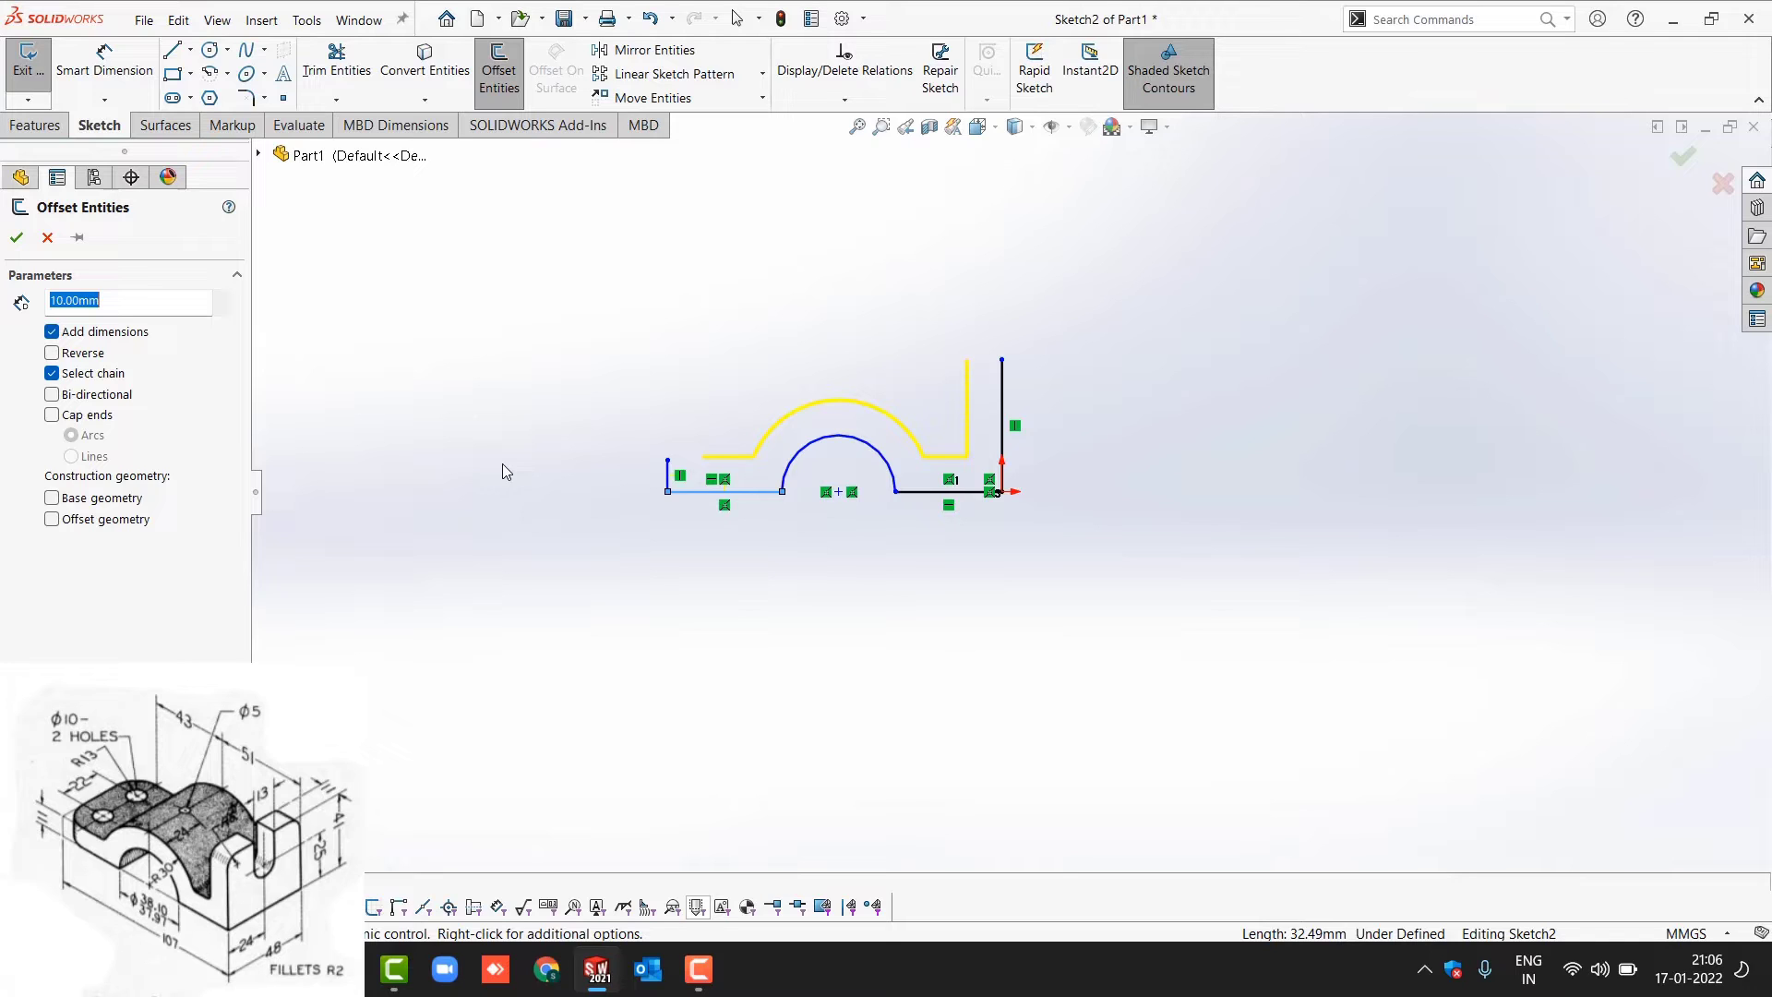
pyautogui.write('11')
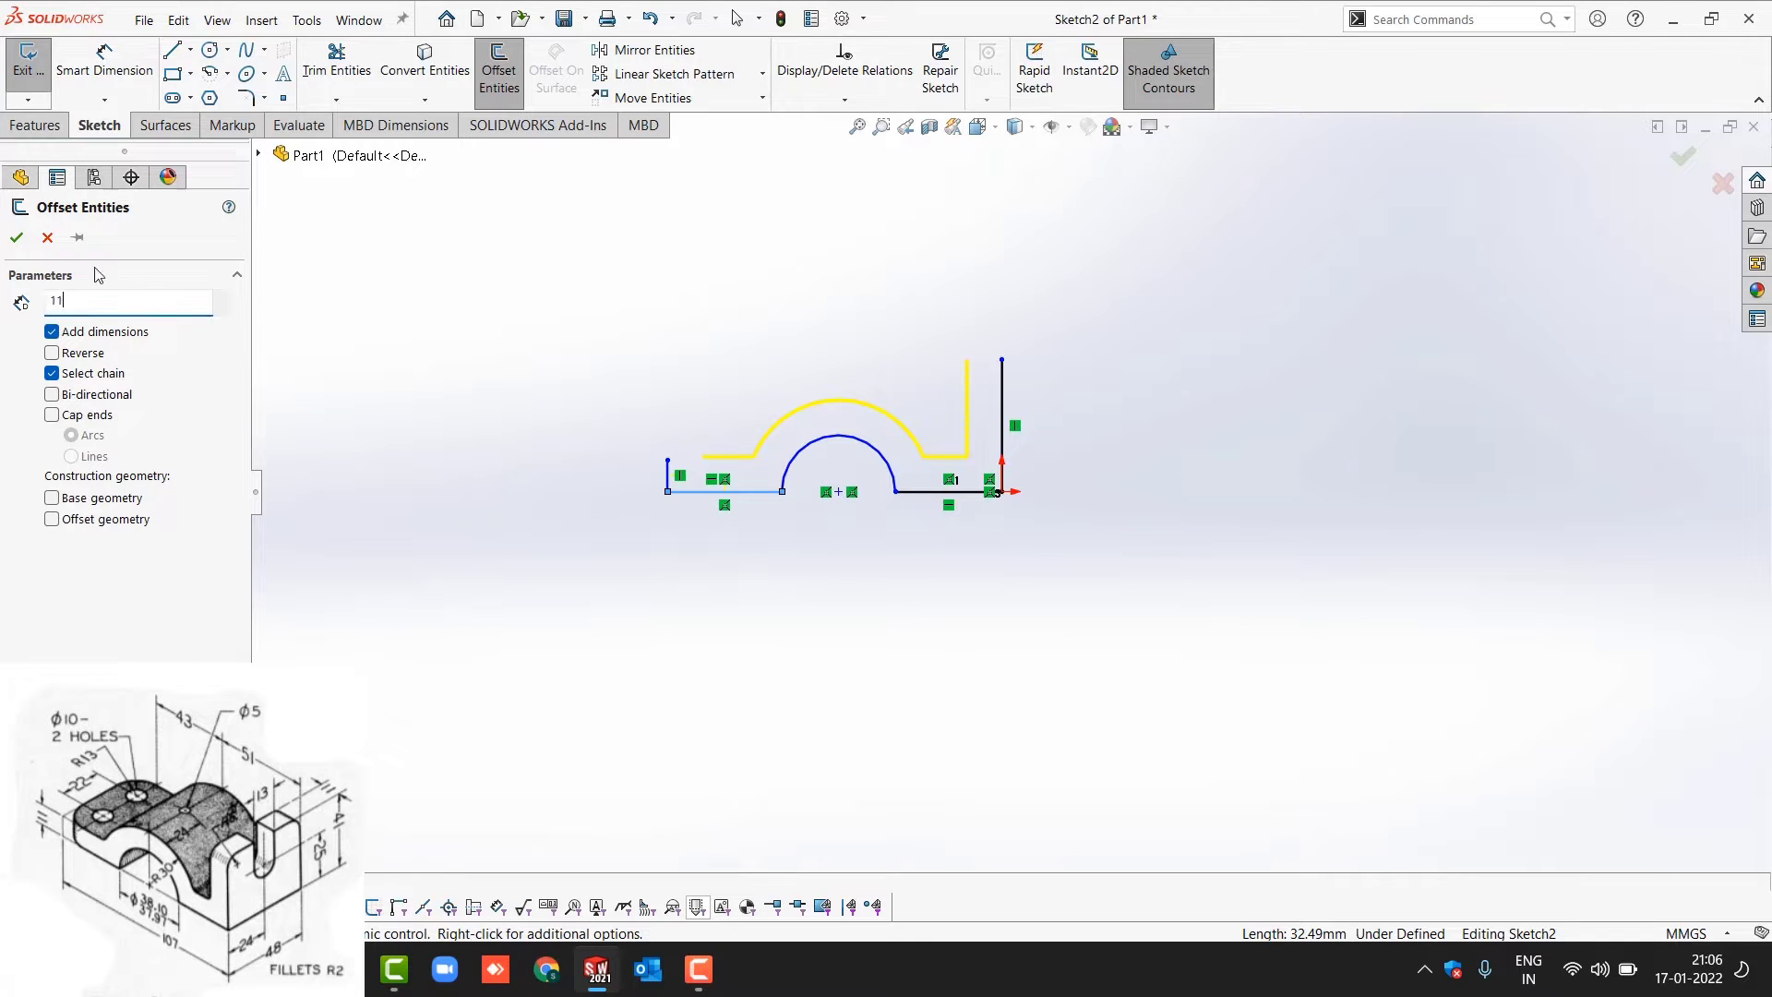
pyautogui.click(17, 238)
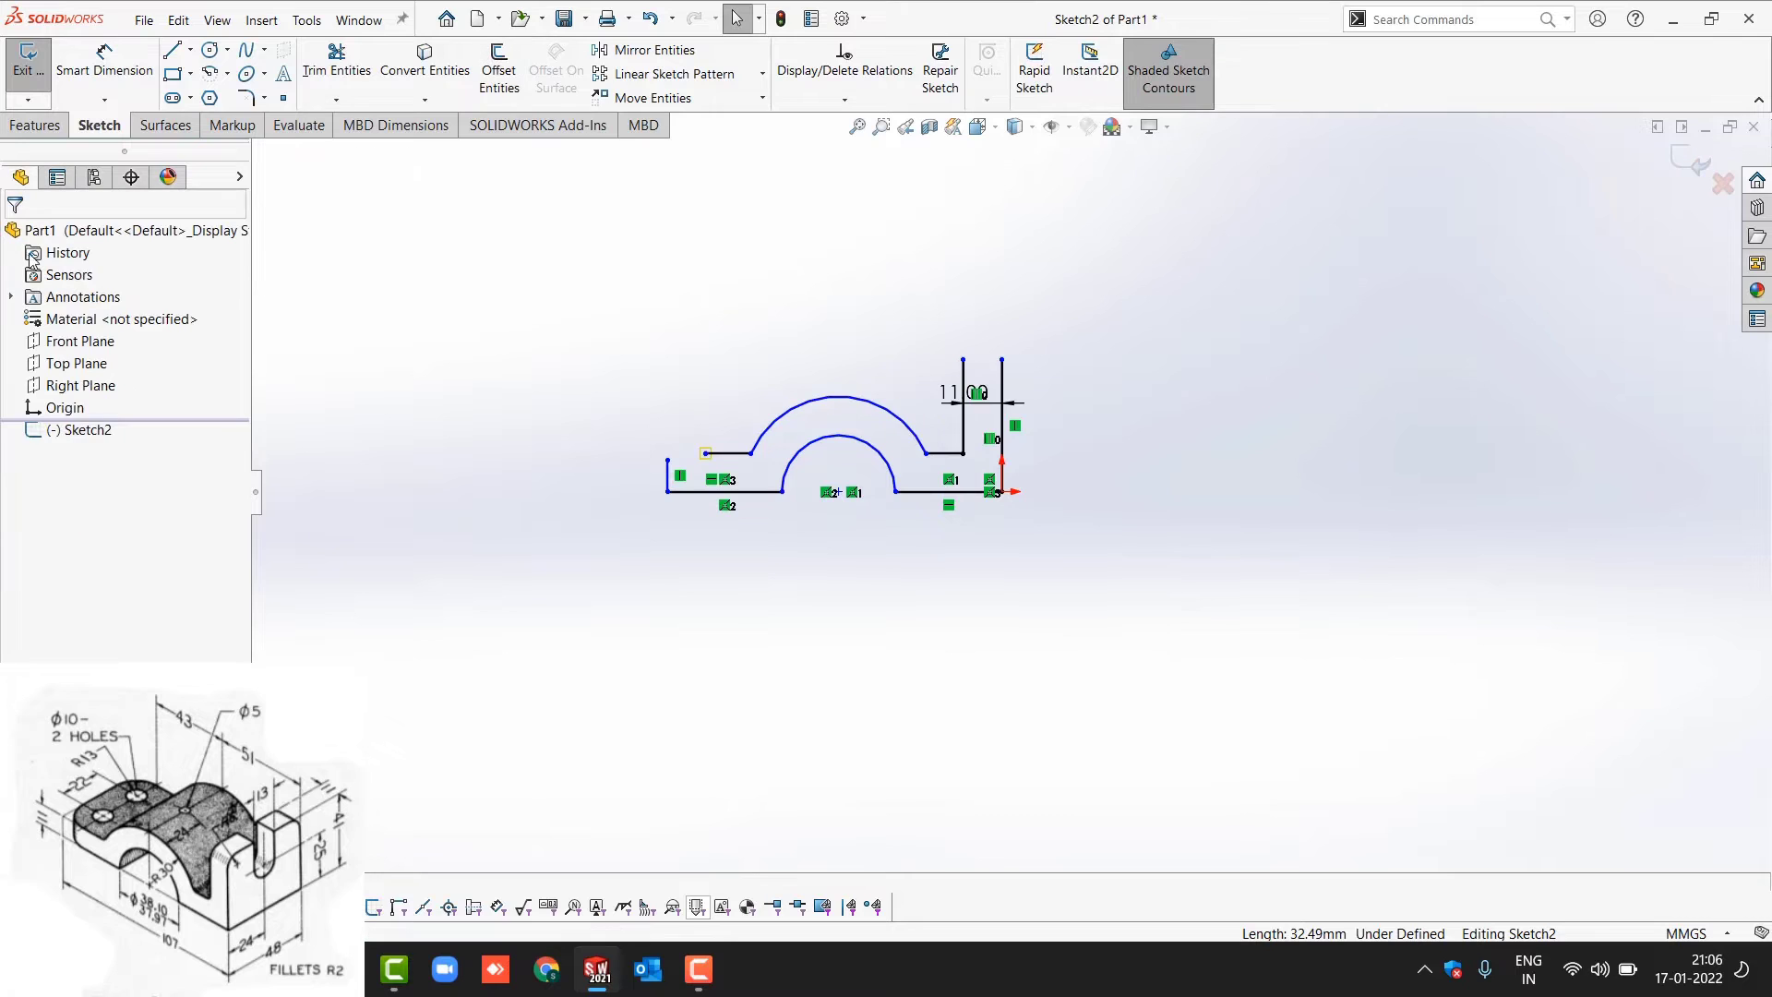
# Stretch the profile's open end outward and delete the short vertical line at the end of the base
pyautogui.moveTo(705, 454)
pyautogui.mouseDown()
pyautogui.moveTo(665, 454)
pyautogui.moveTo(684, 454)
pyautogui.moveTo(653, 480)
pyautogui.mouseUp()
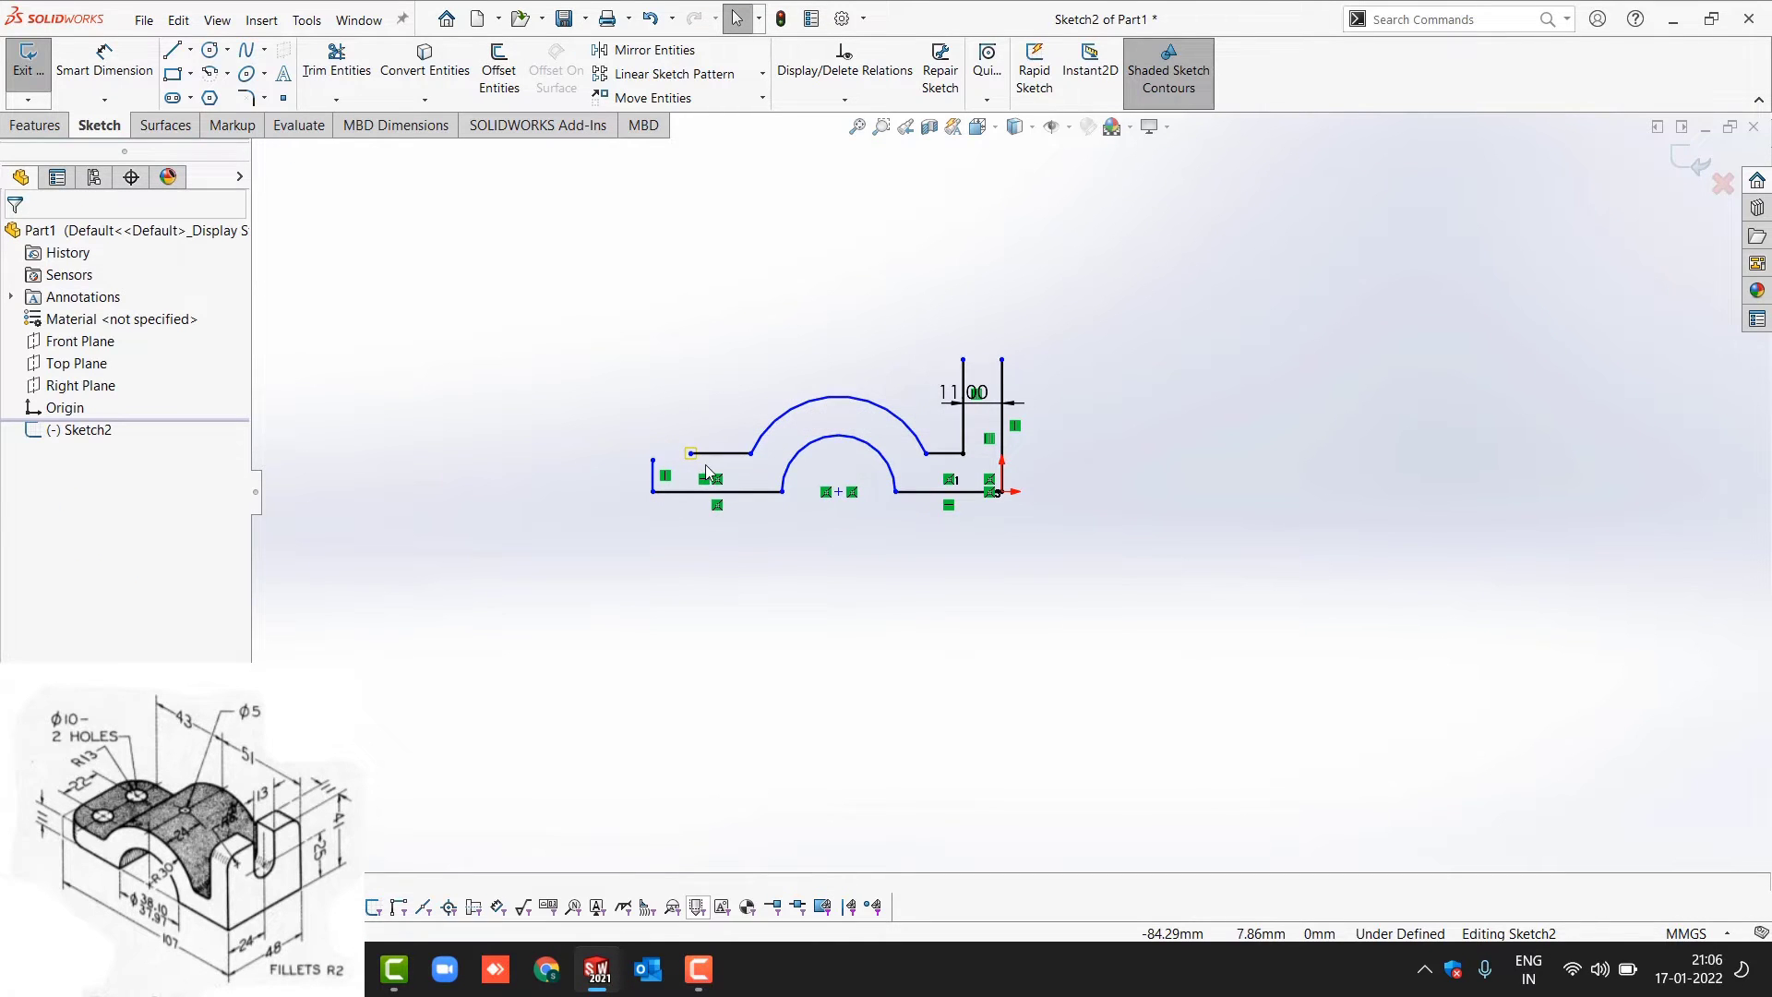
pyautogui.scroll(-3, 673, 486)
pyautogui.click(670, 487)
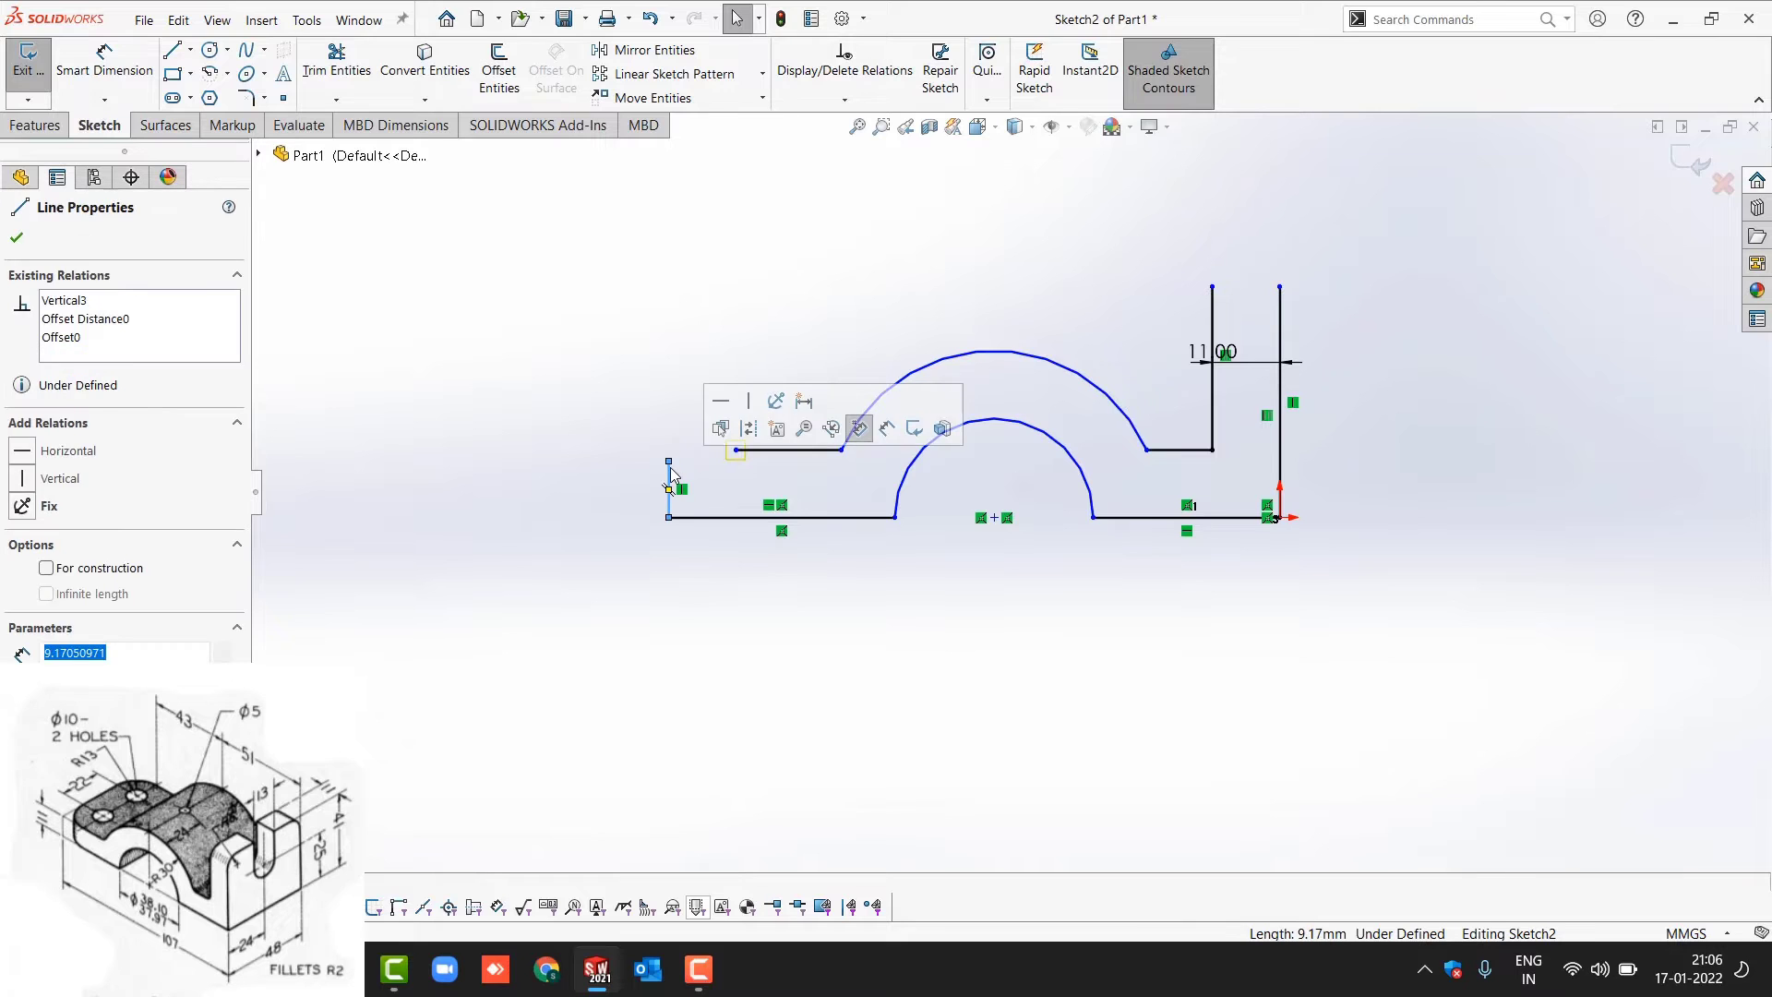
pyautogui.press('Delete')
pyautogui.moveTo(731, 451); pyautogui.dragTo(707, 451)
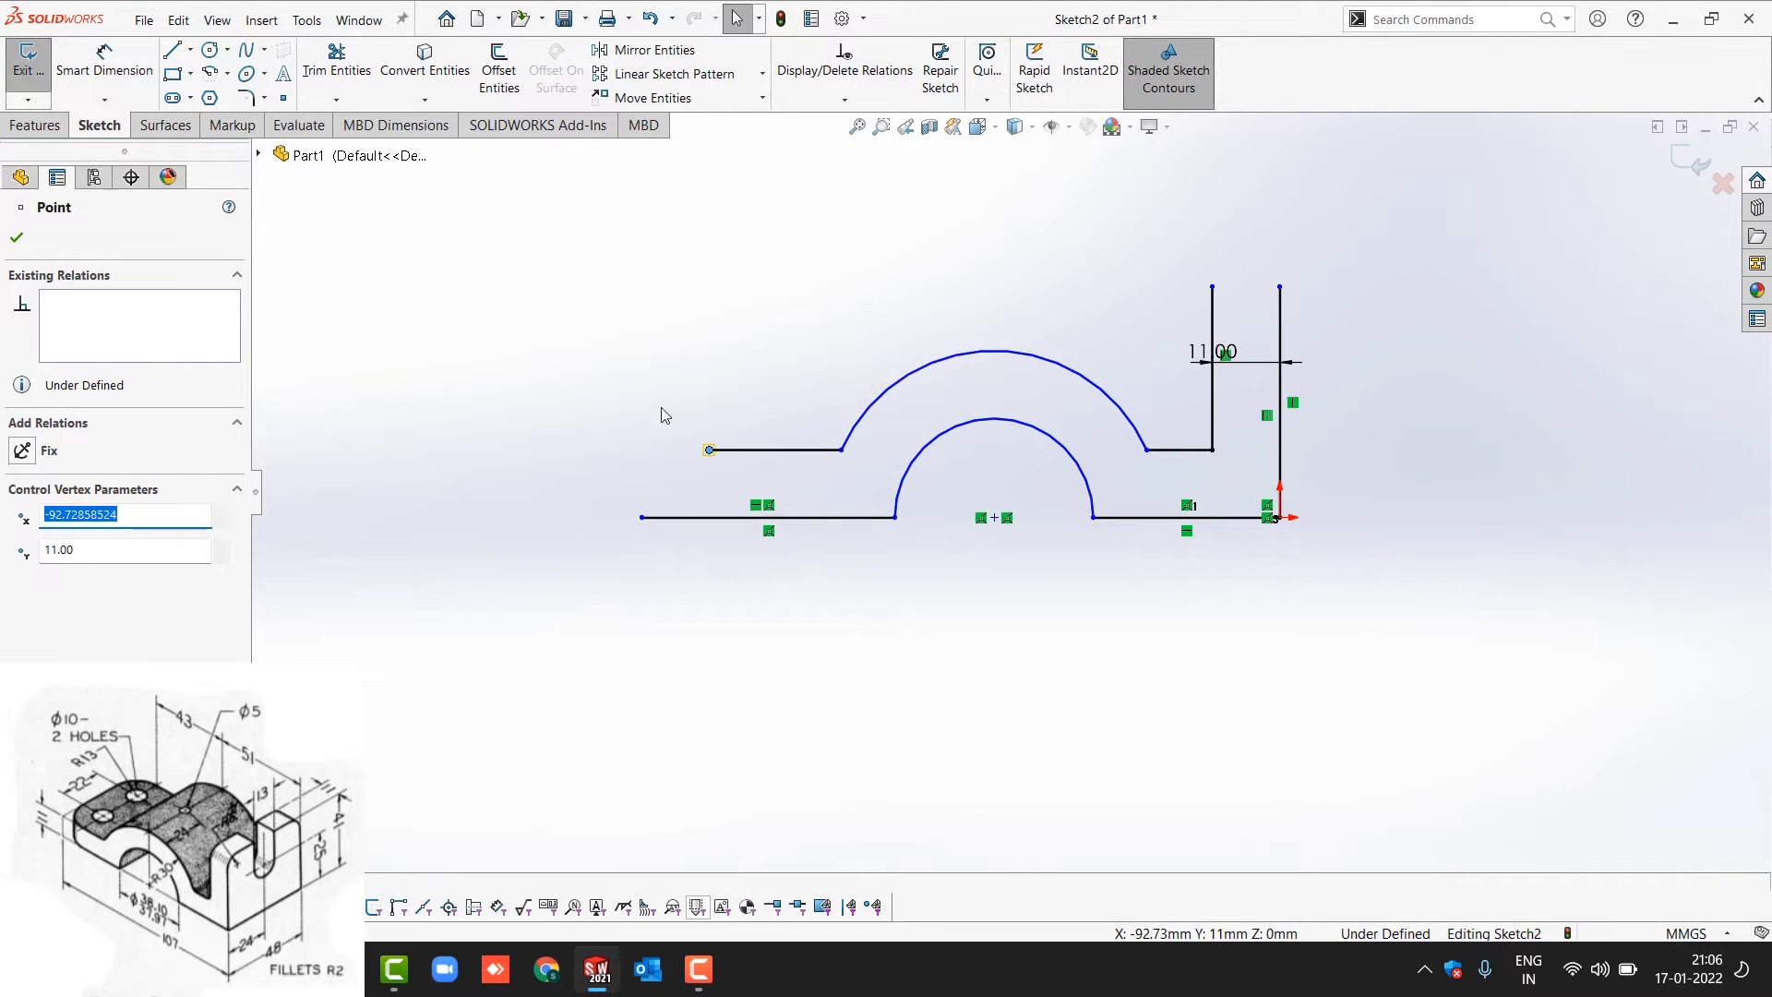
# Close the base's open end with an 11 mm vertical line and trim the lower line's overhang beyond it
pyautogui.click(172, 51)
pyautogui.click(707, 451)
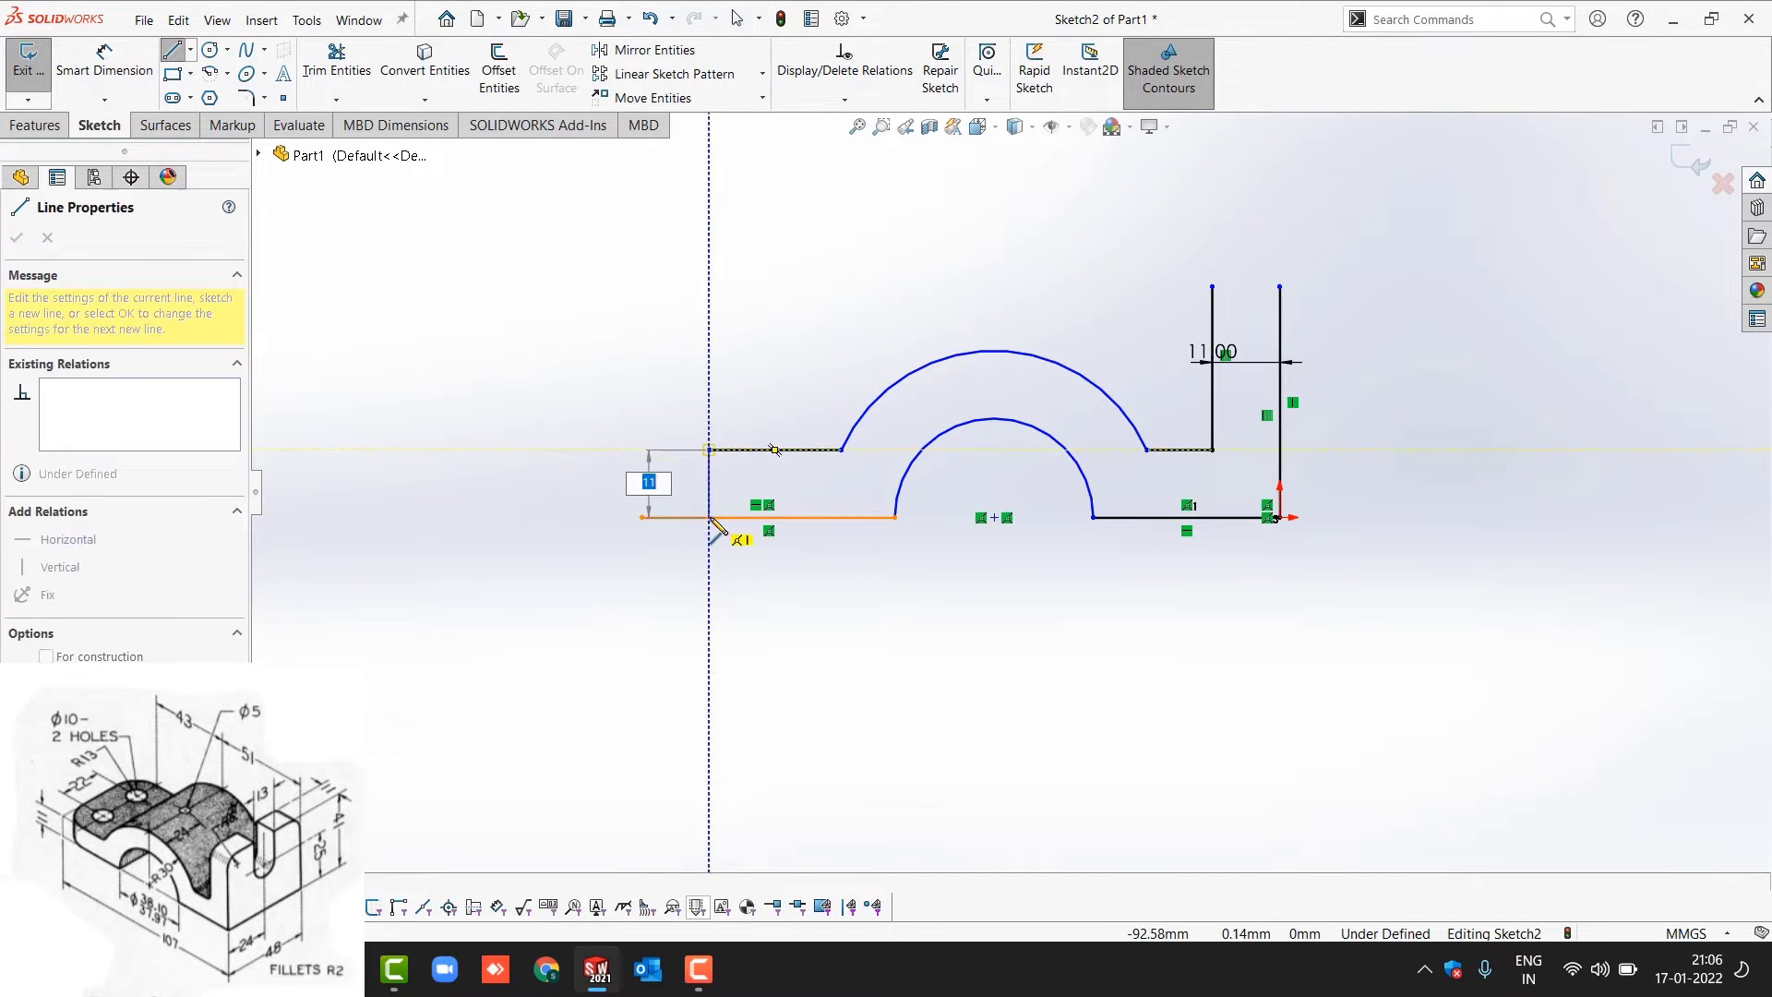
pyautogui.press('Escape')
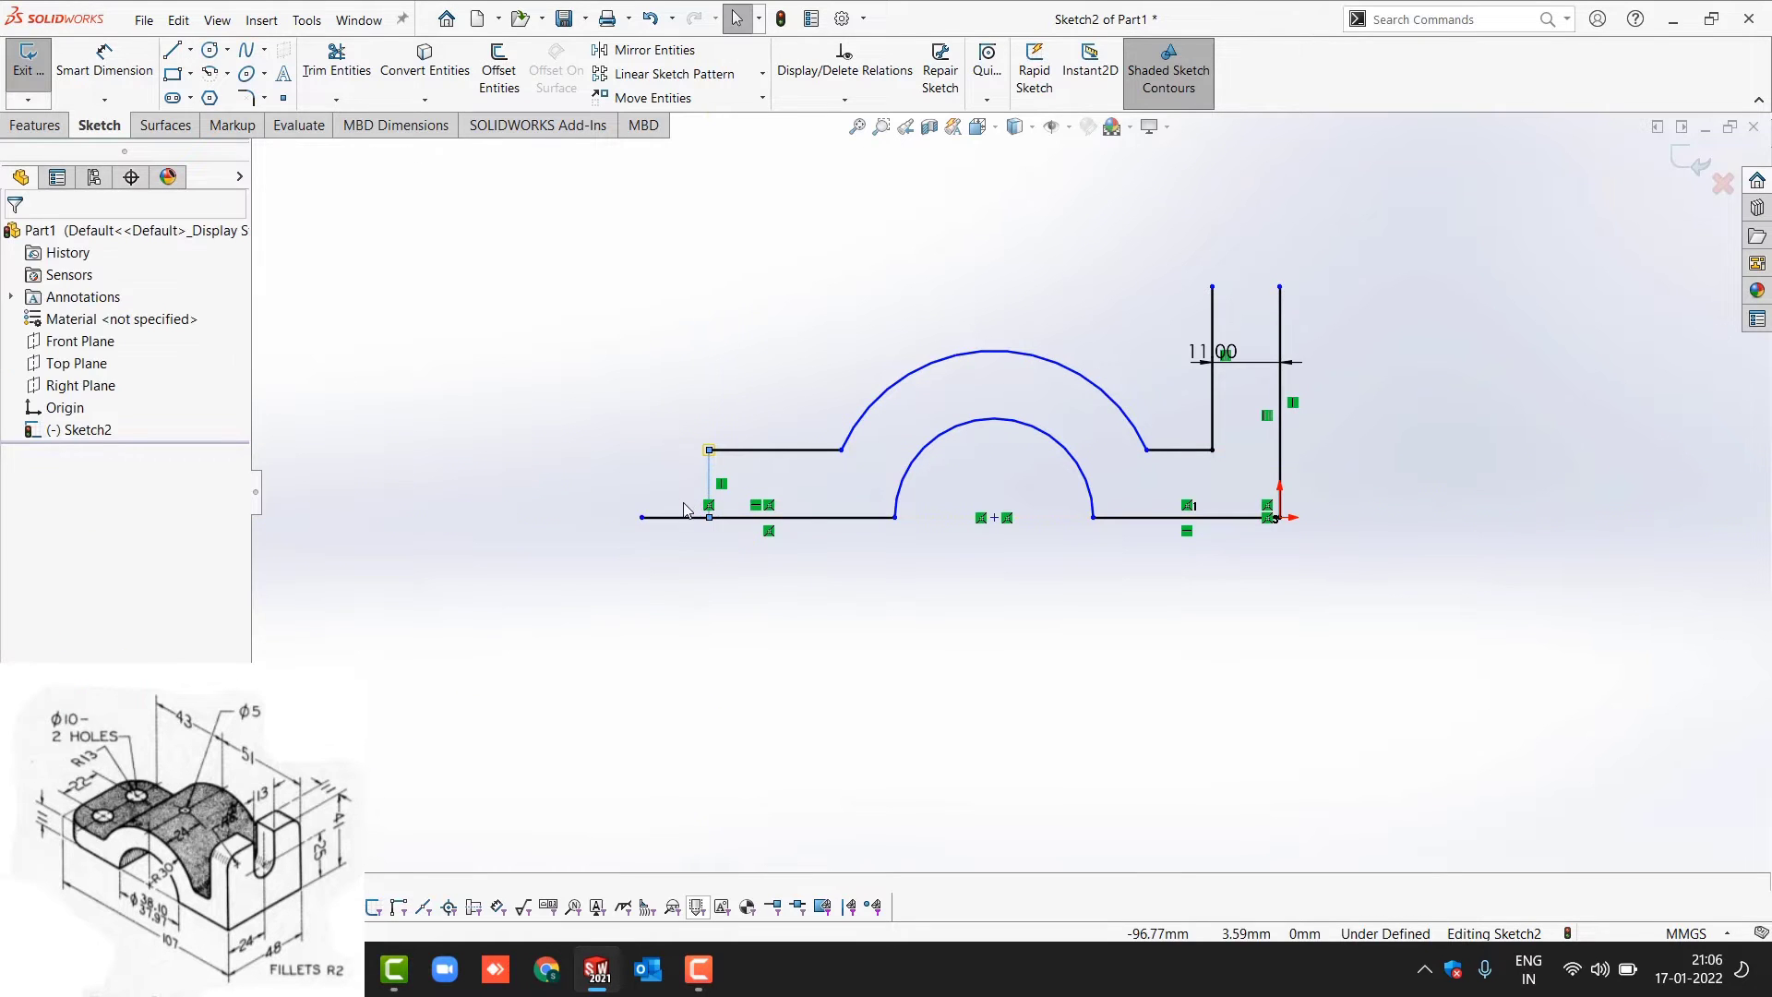
pyautogui.press('t')
pyautogui.moveTo(680, 499); pyautogui.dragTo(685, 556)
pyautogui.press('Escape')
# Close the top of the upright wall with a horizontal line between its two vertical edges
pyautogui.press('l')
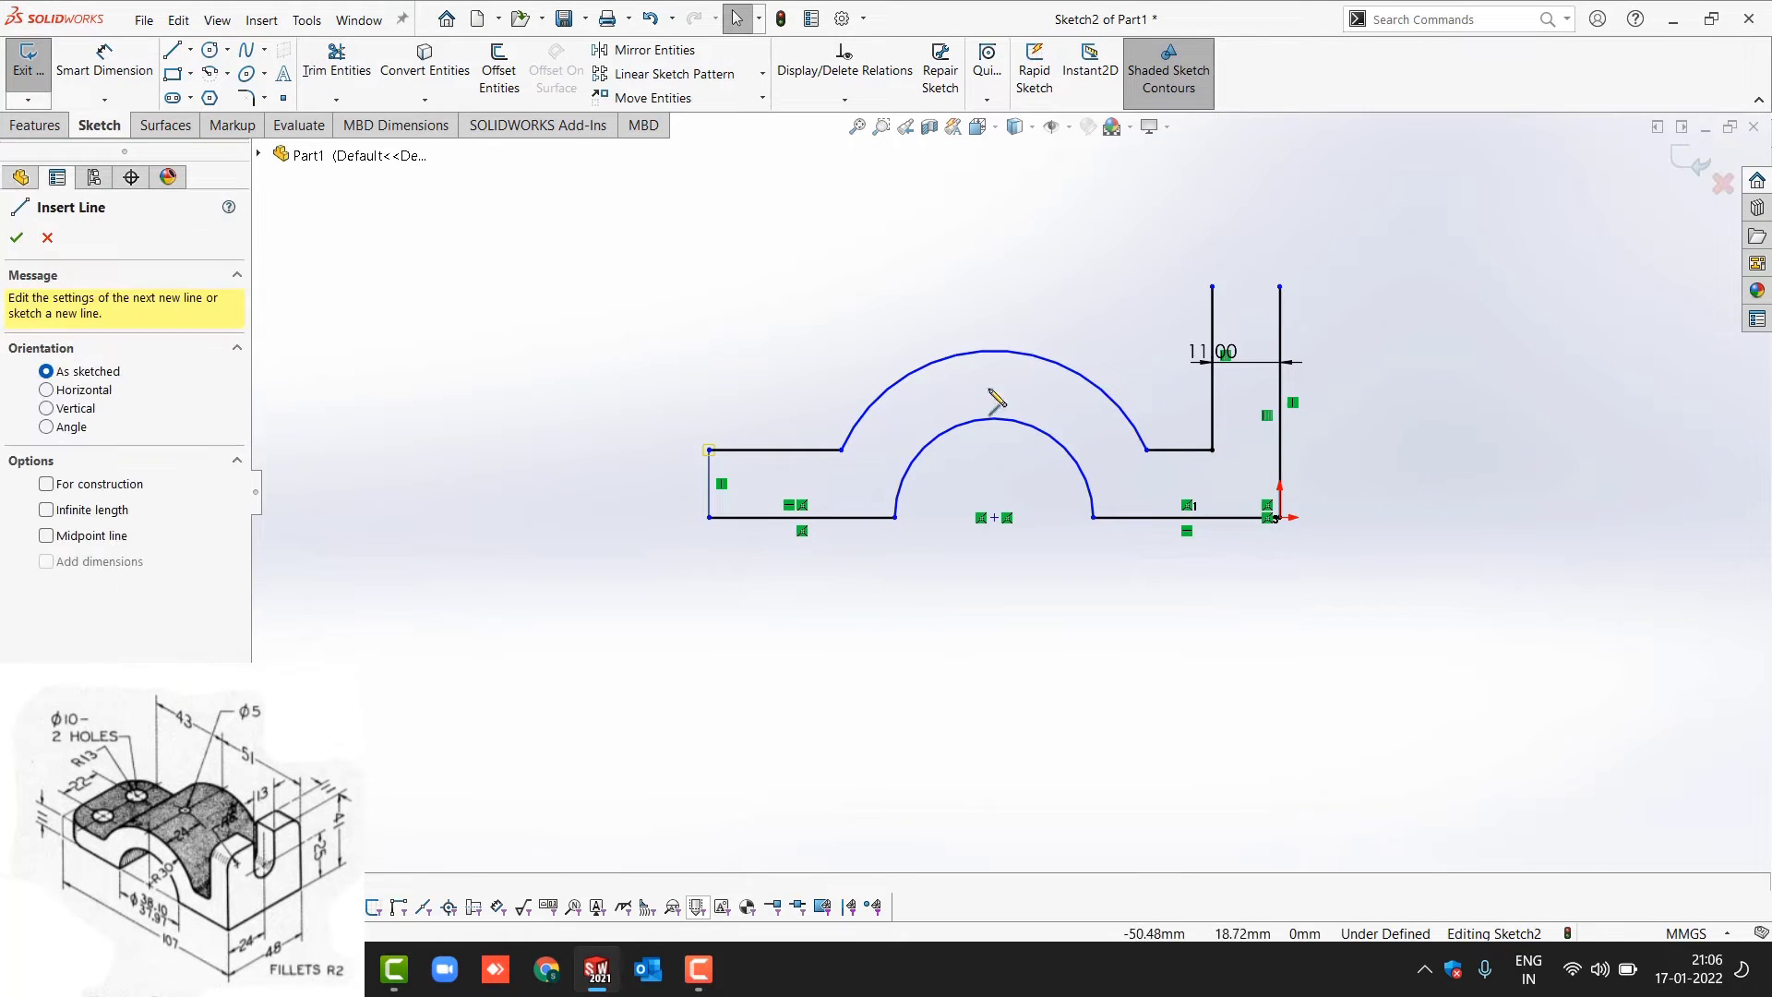
pyautogui.click(1213, 287)
pyautogui.click(1280, 286)
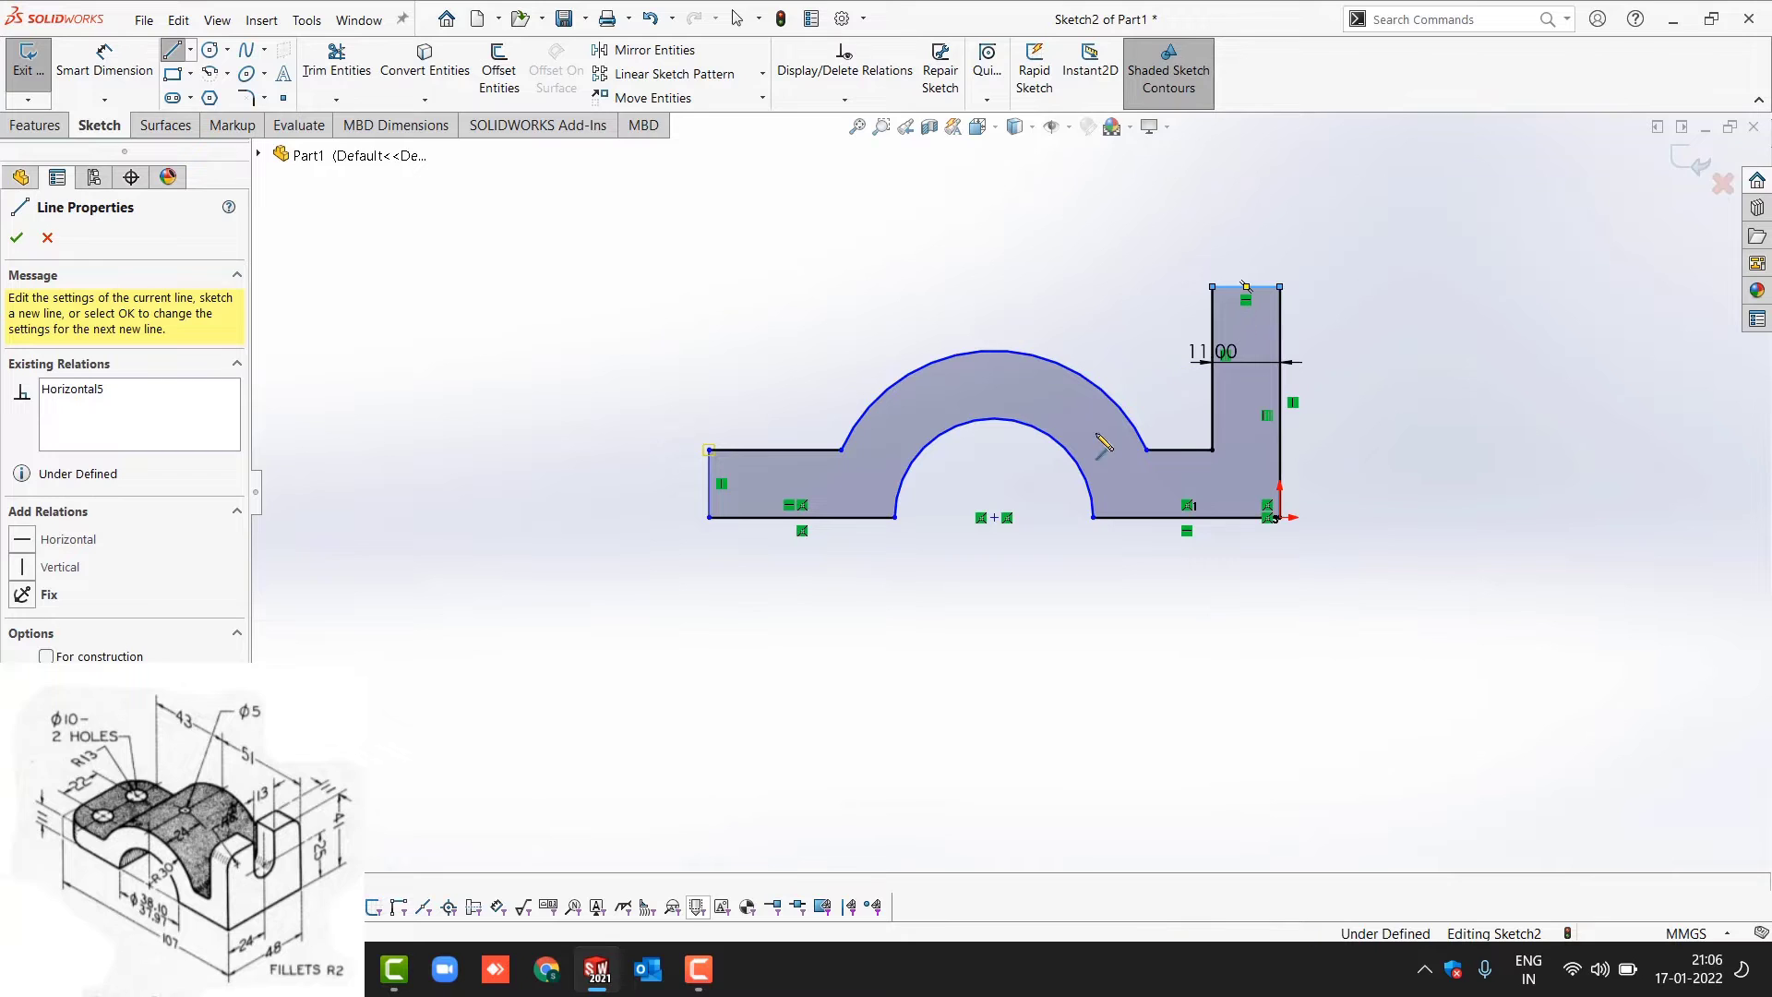
pyautogui.press('Escape')
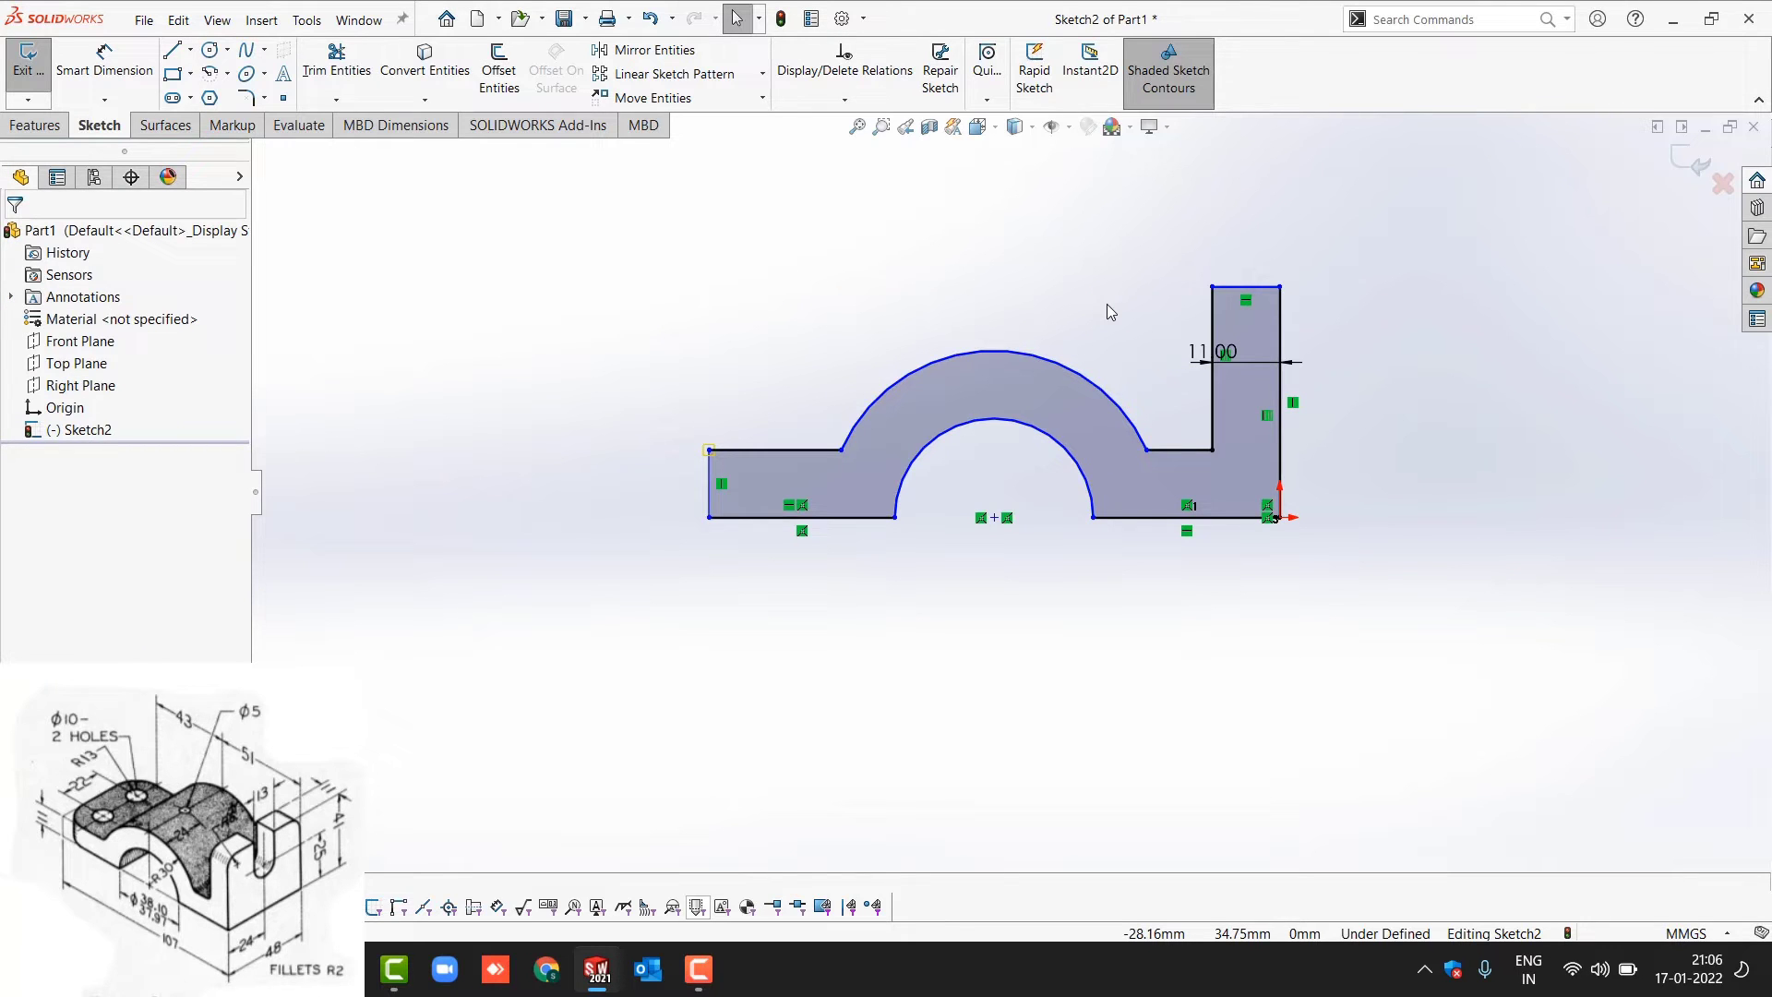
# Dimension the upright wall's outer edge with a height of 41 mm
pyautogui.press('d')
pyautogui.click(1280, 397)
pyautogui.click(1366, 360)
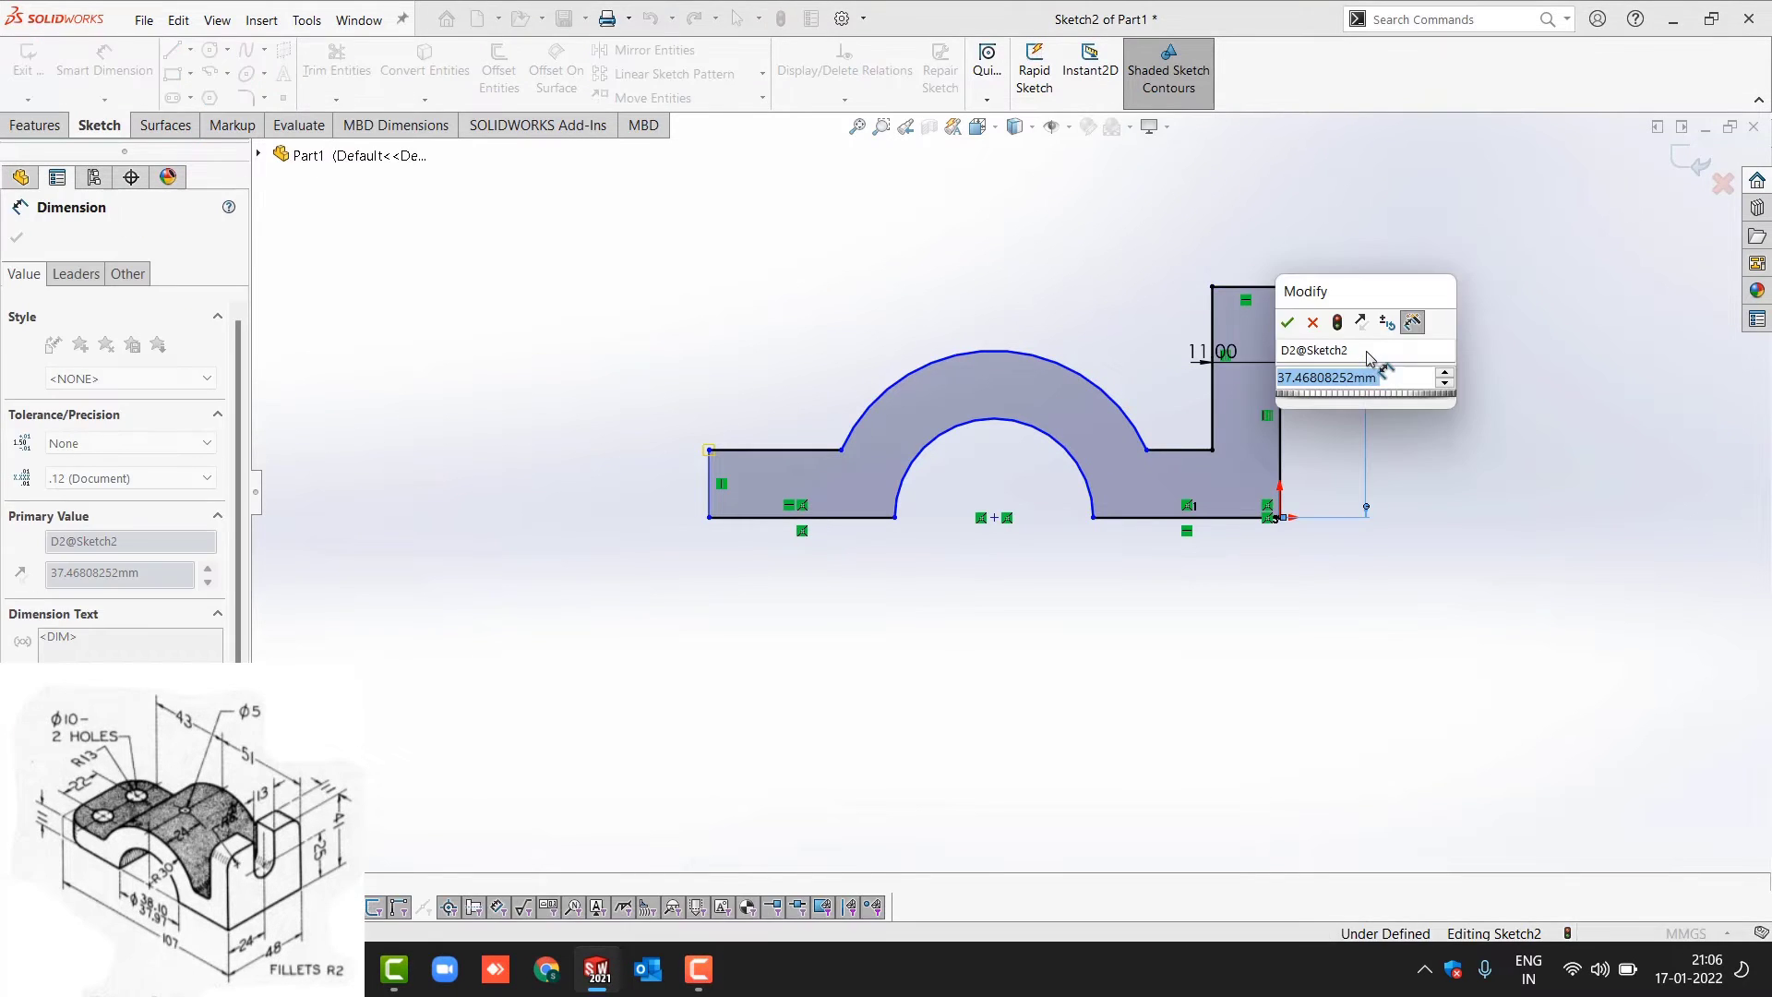
pyautogui.write('41')
pyautogui.press('Return')
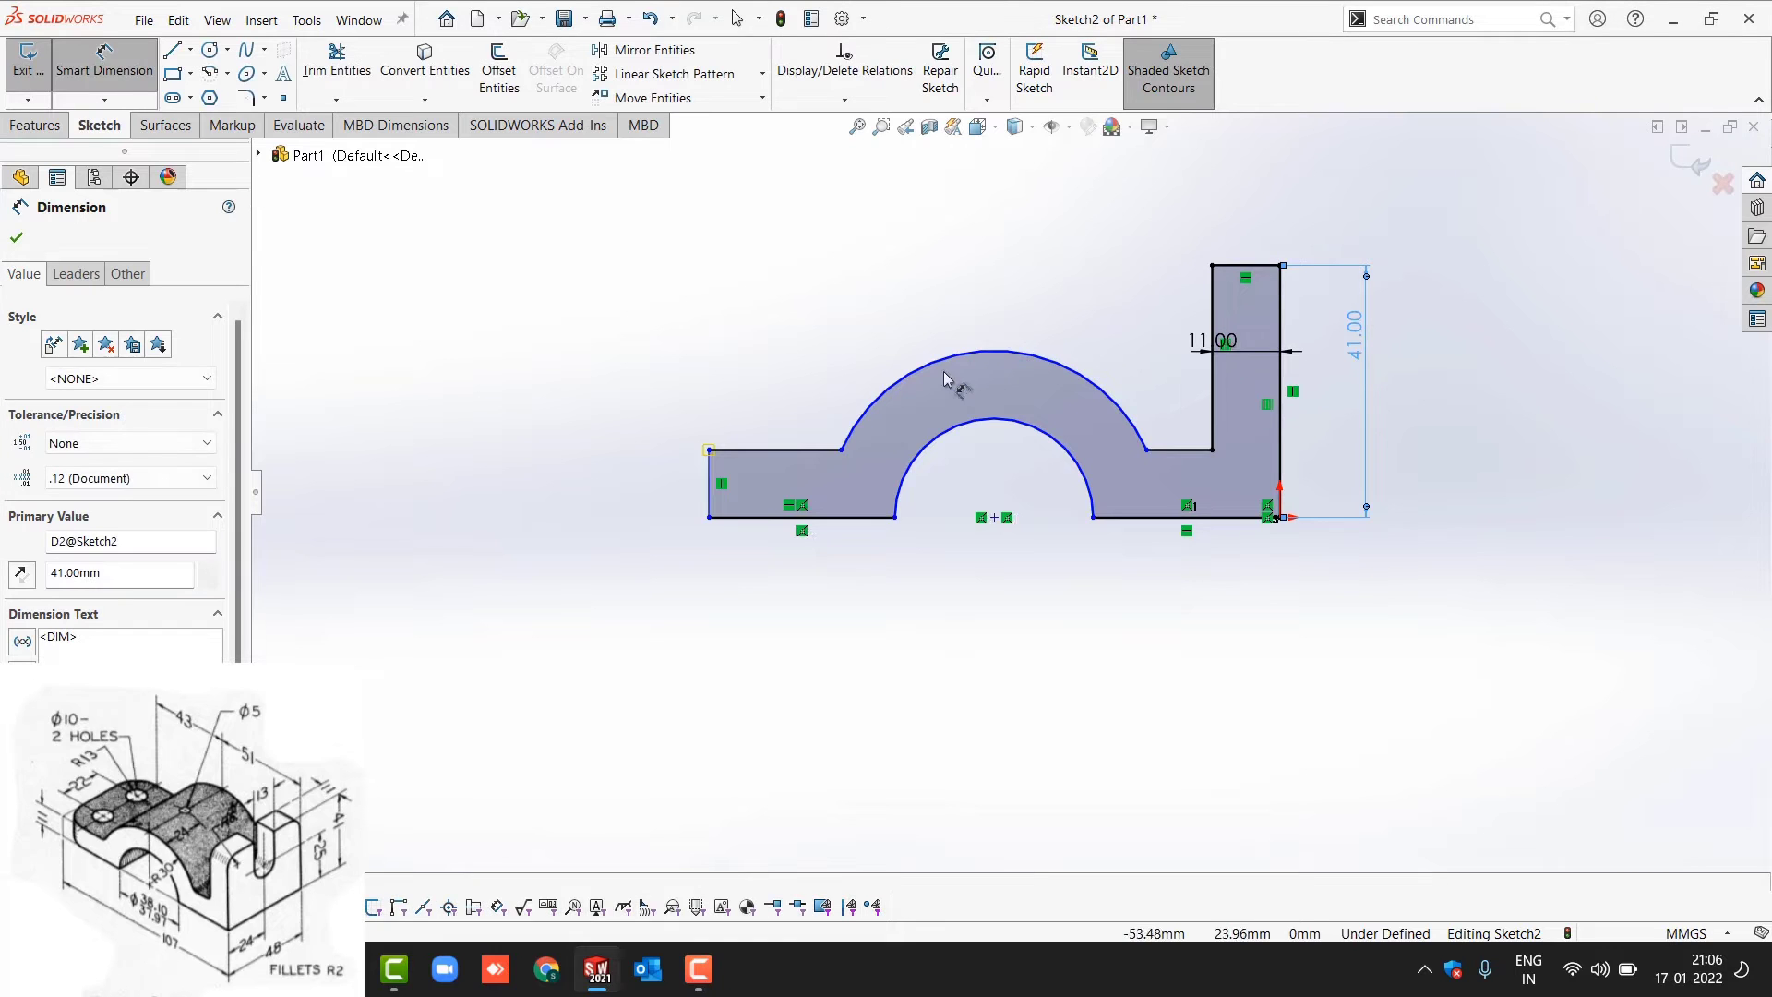
# Dimension the profile's overall length between its two end edges as 107 mm
pyautogui.click(710, 483)
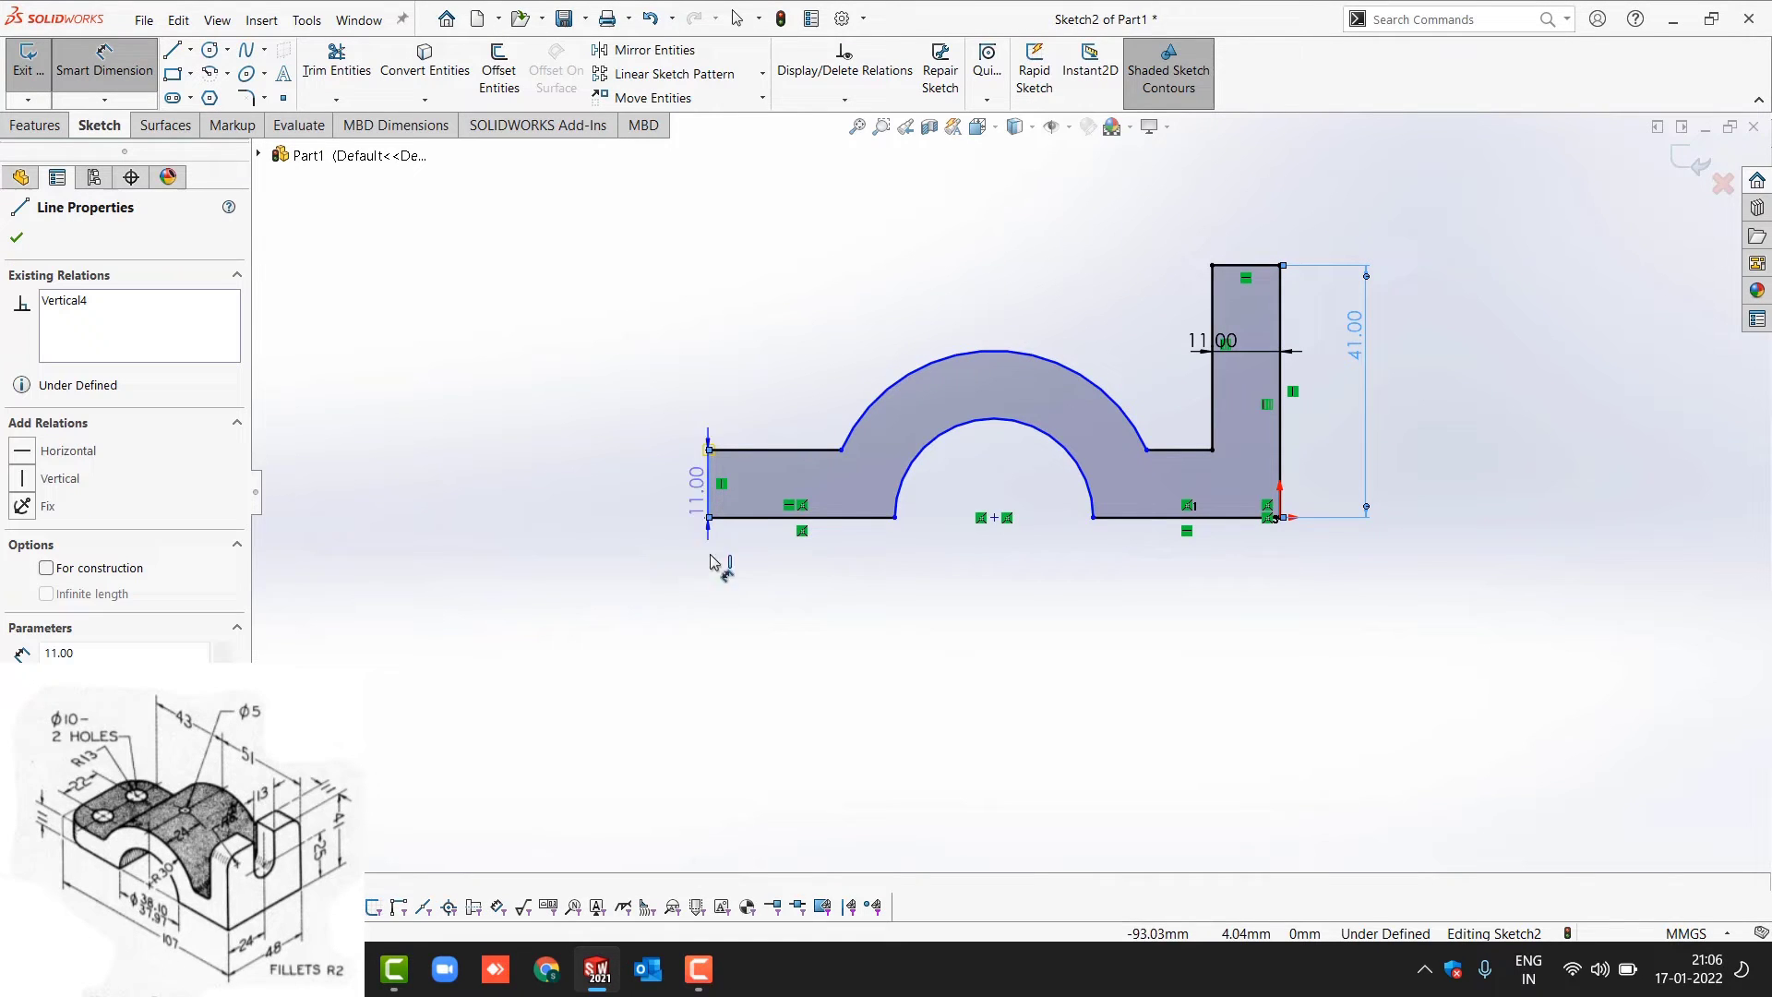
pyautogui.click(1287, 492)
pyautogui.click(1034, 633)
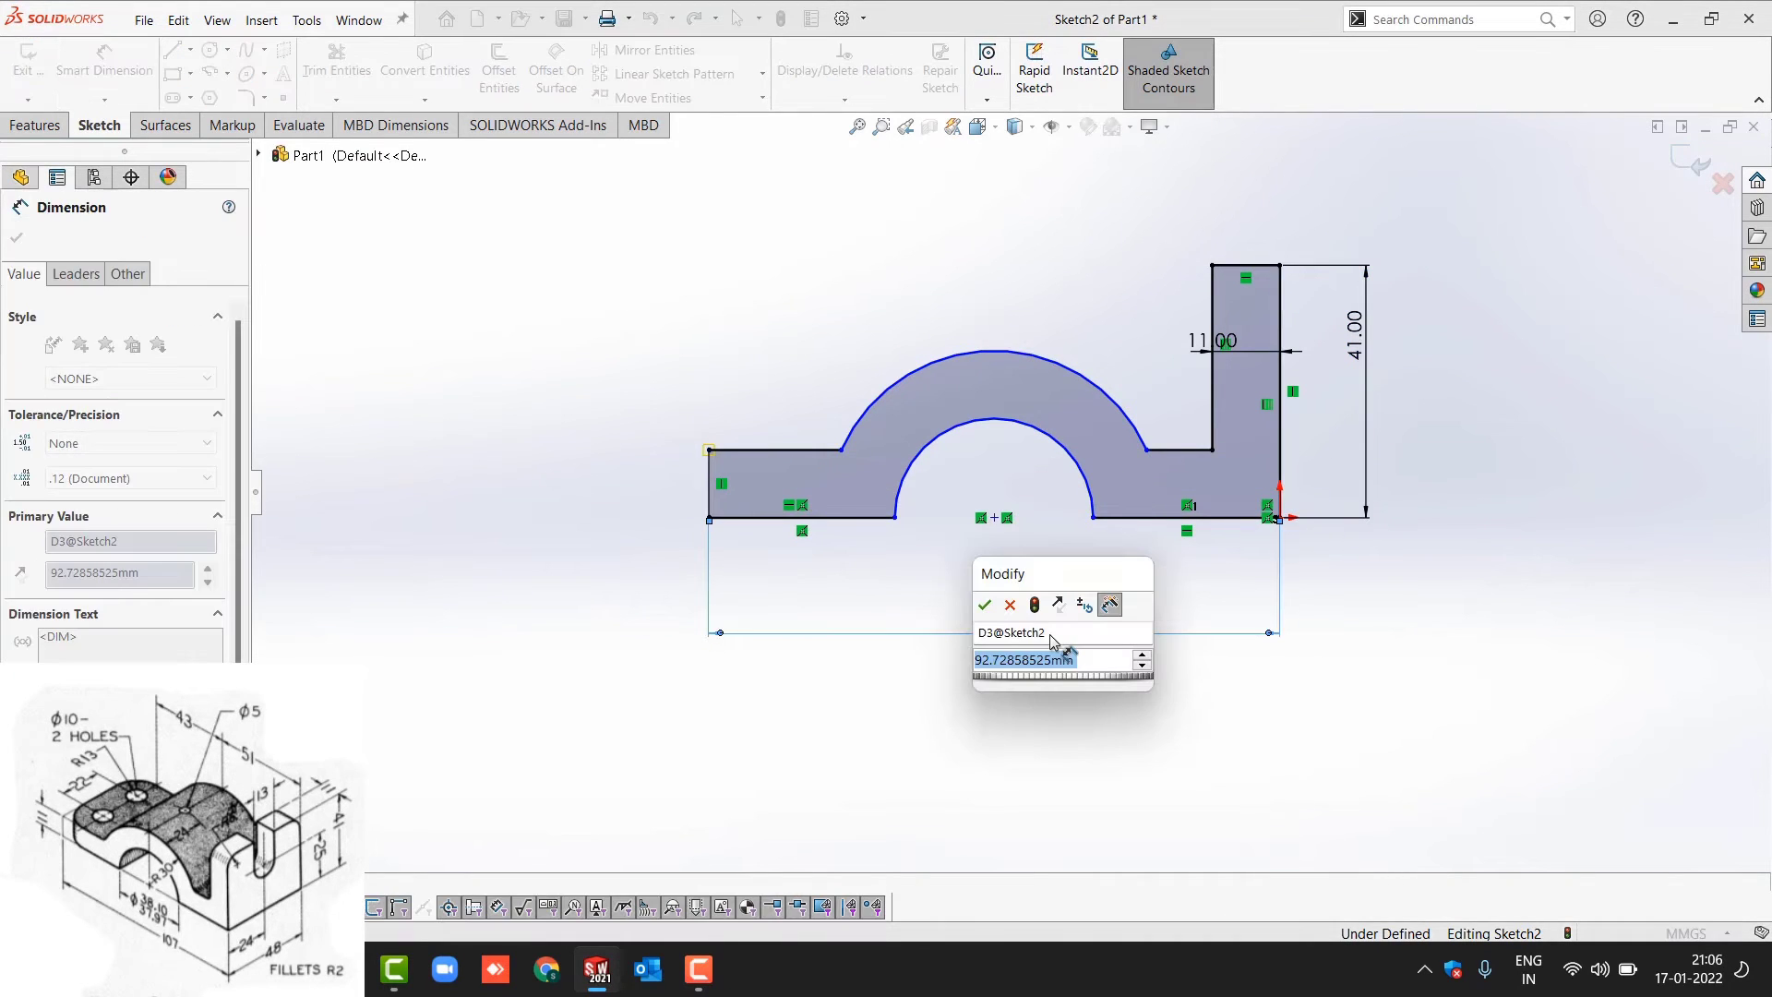
pyautogui.write('107')
pyautogui.press('Return')
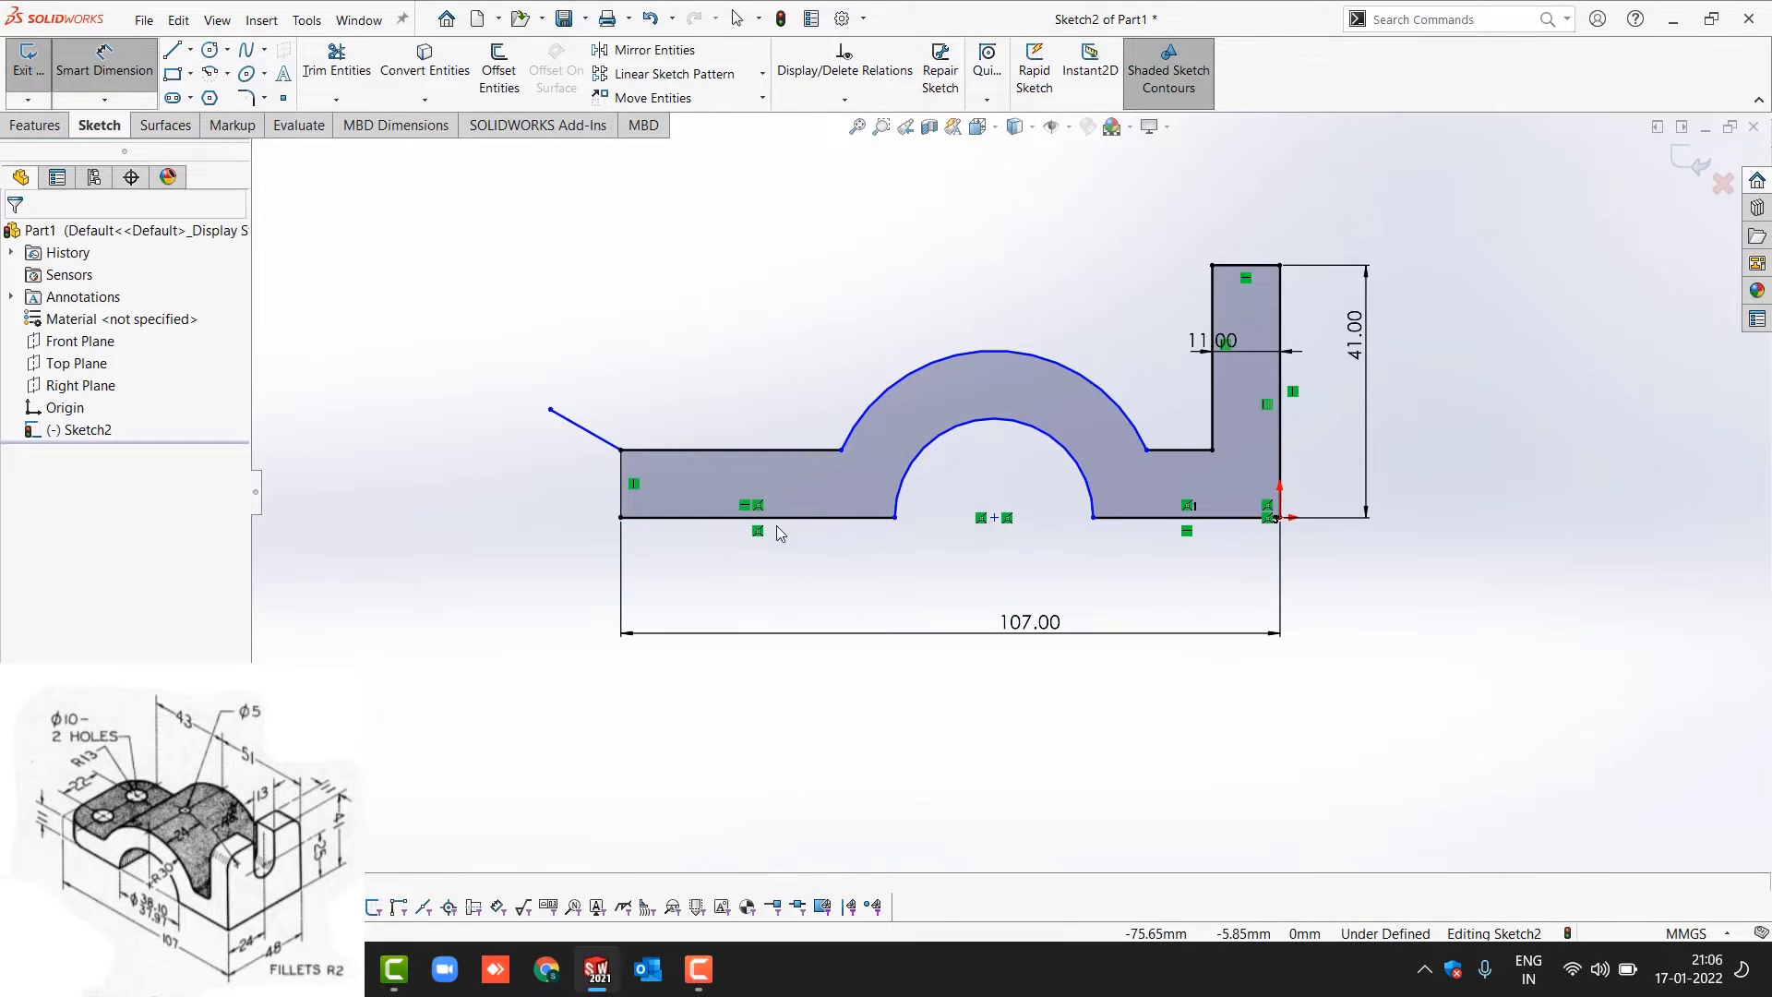
# Delete the stray slanted line at the upper outer corner of the base's thin end
pyautogui.press('Escape')
pyautogui.click(583, 428)
pyautogui.press('Delete')
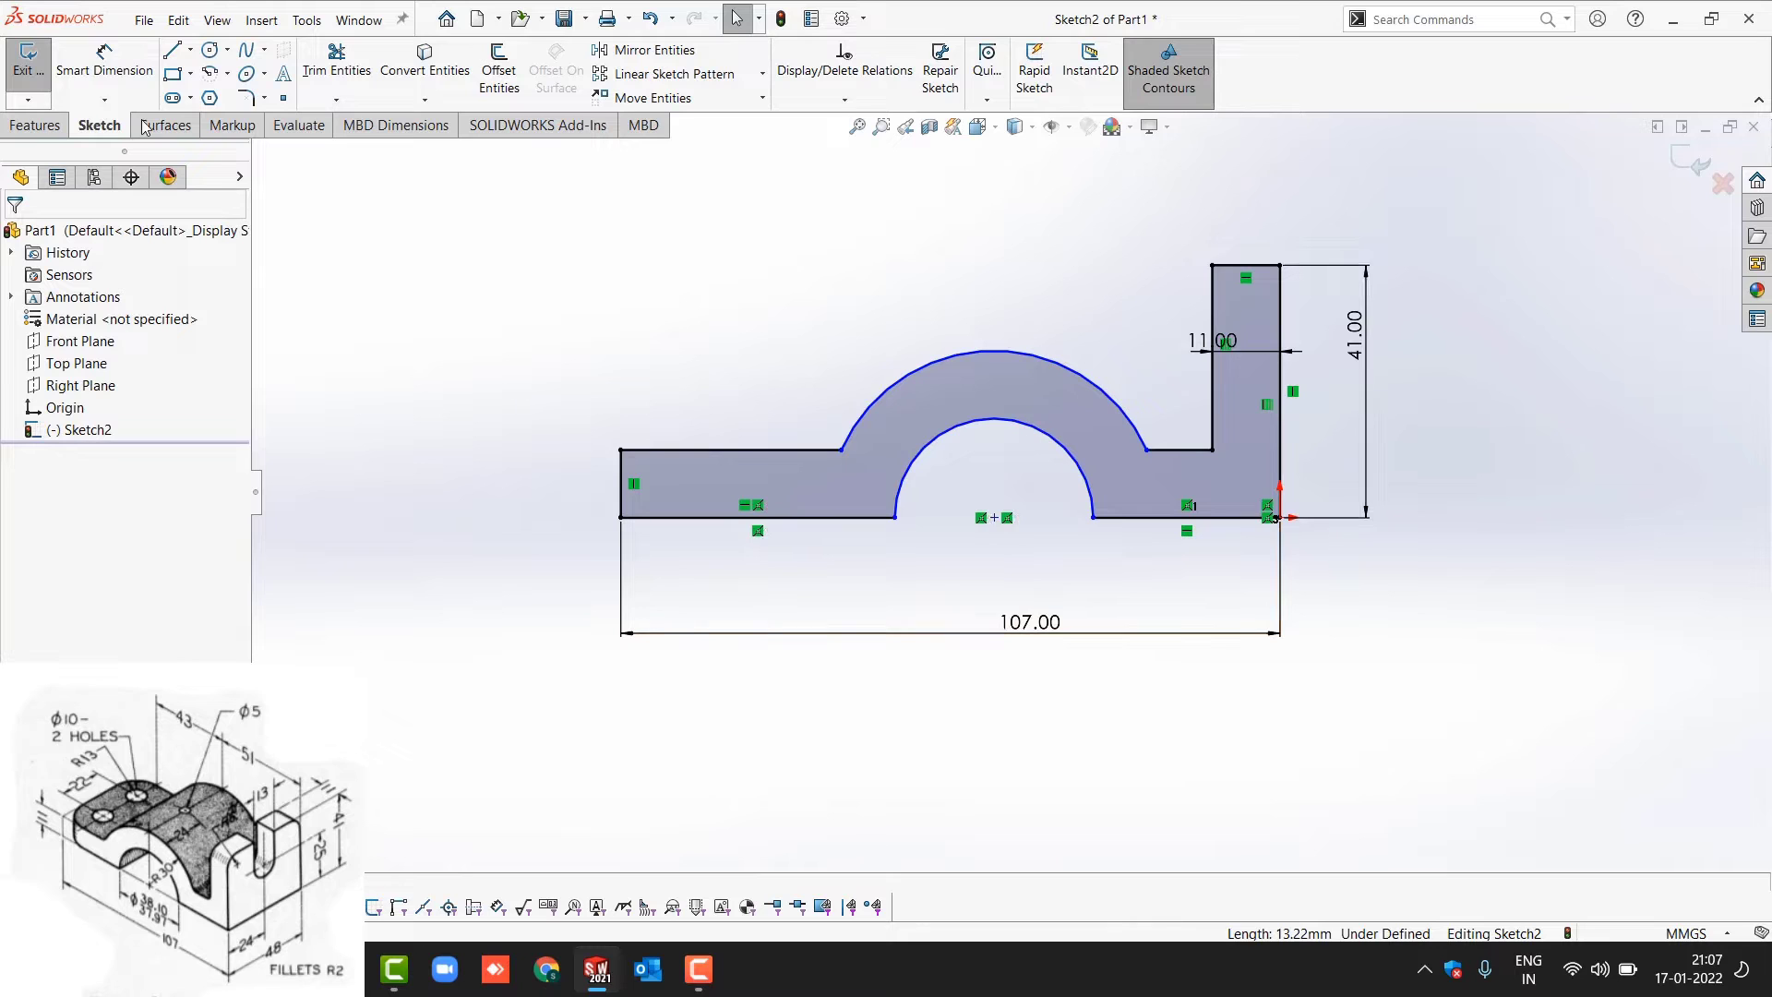
# Add a radius dimension of 30 mm to the inner arc
pyautogui.click(112, 74)
pyautogui.click(1057, 437)
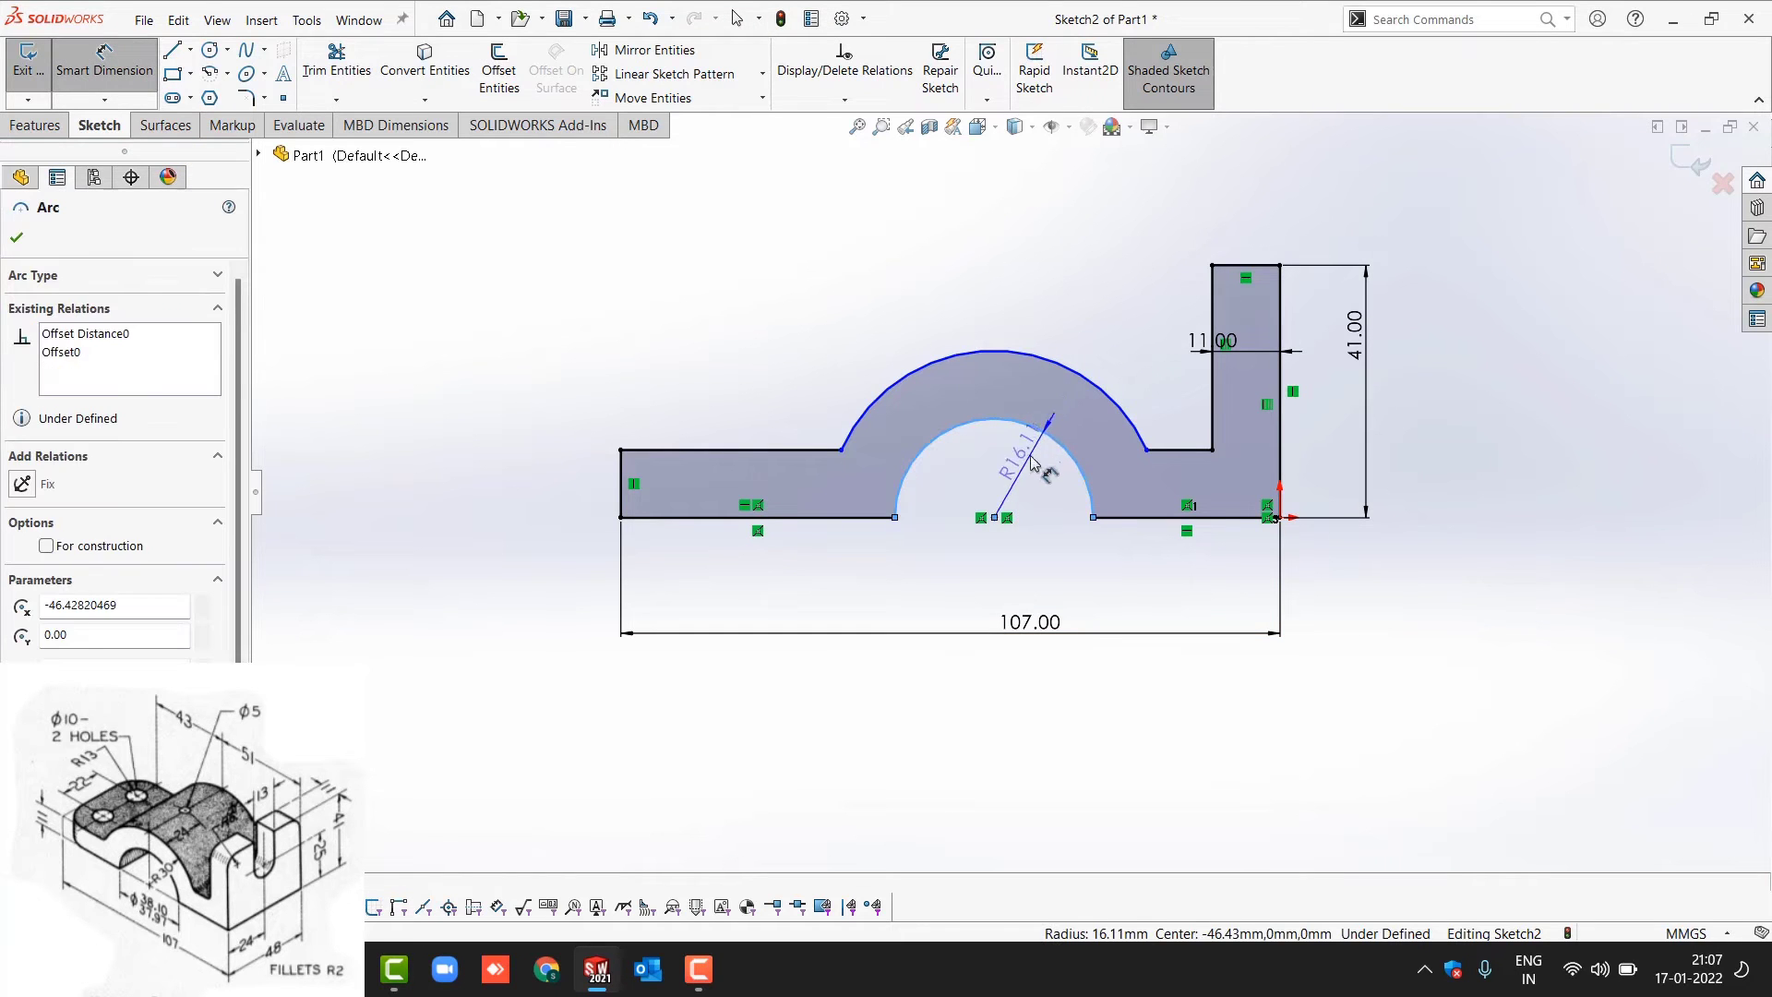
pyautogui.click(1026, 451)
pyautogui.write('30')
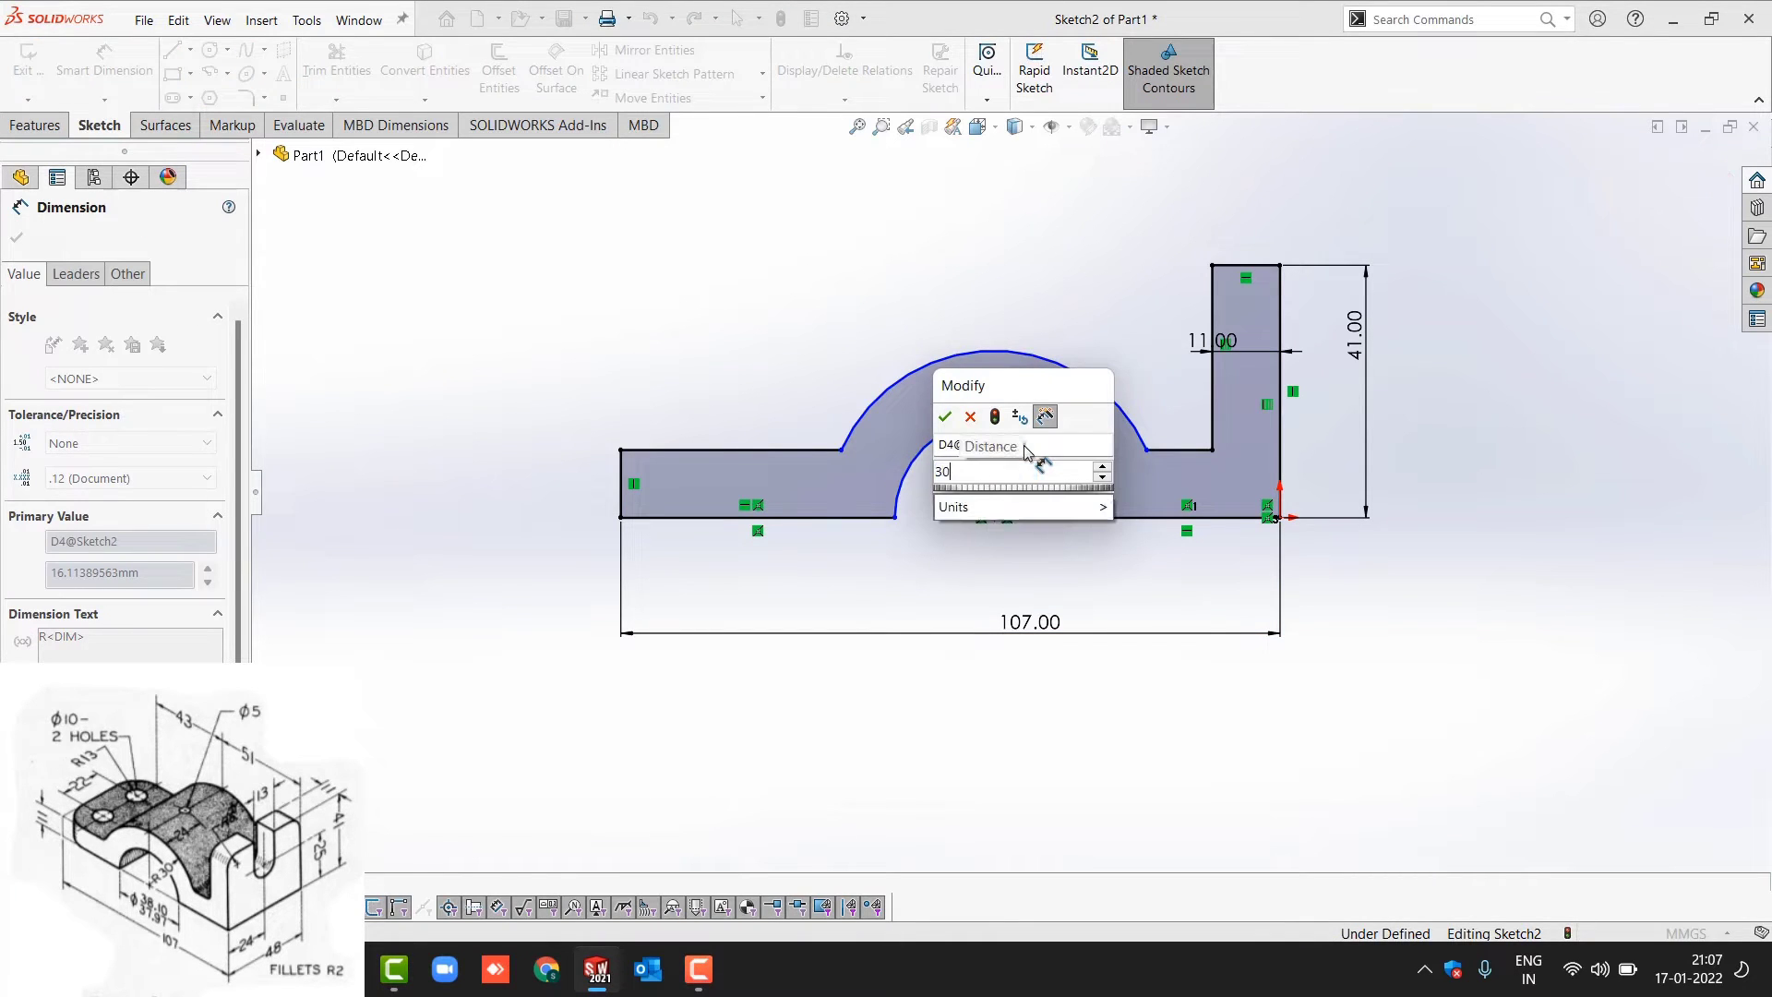
pyautogui.press('Return')
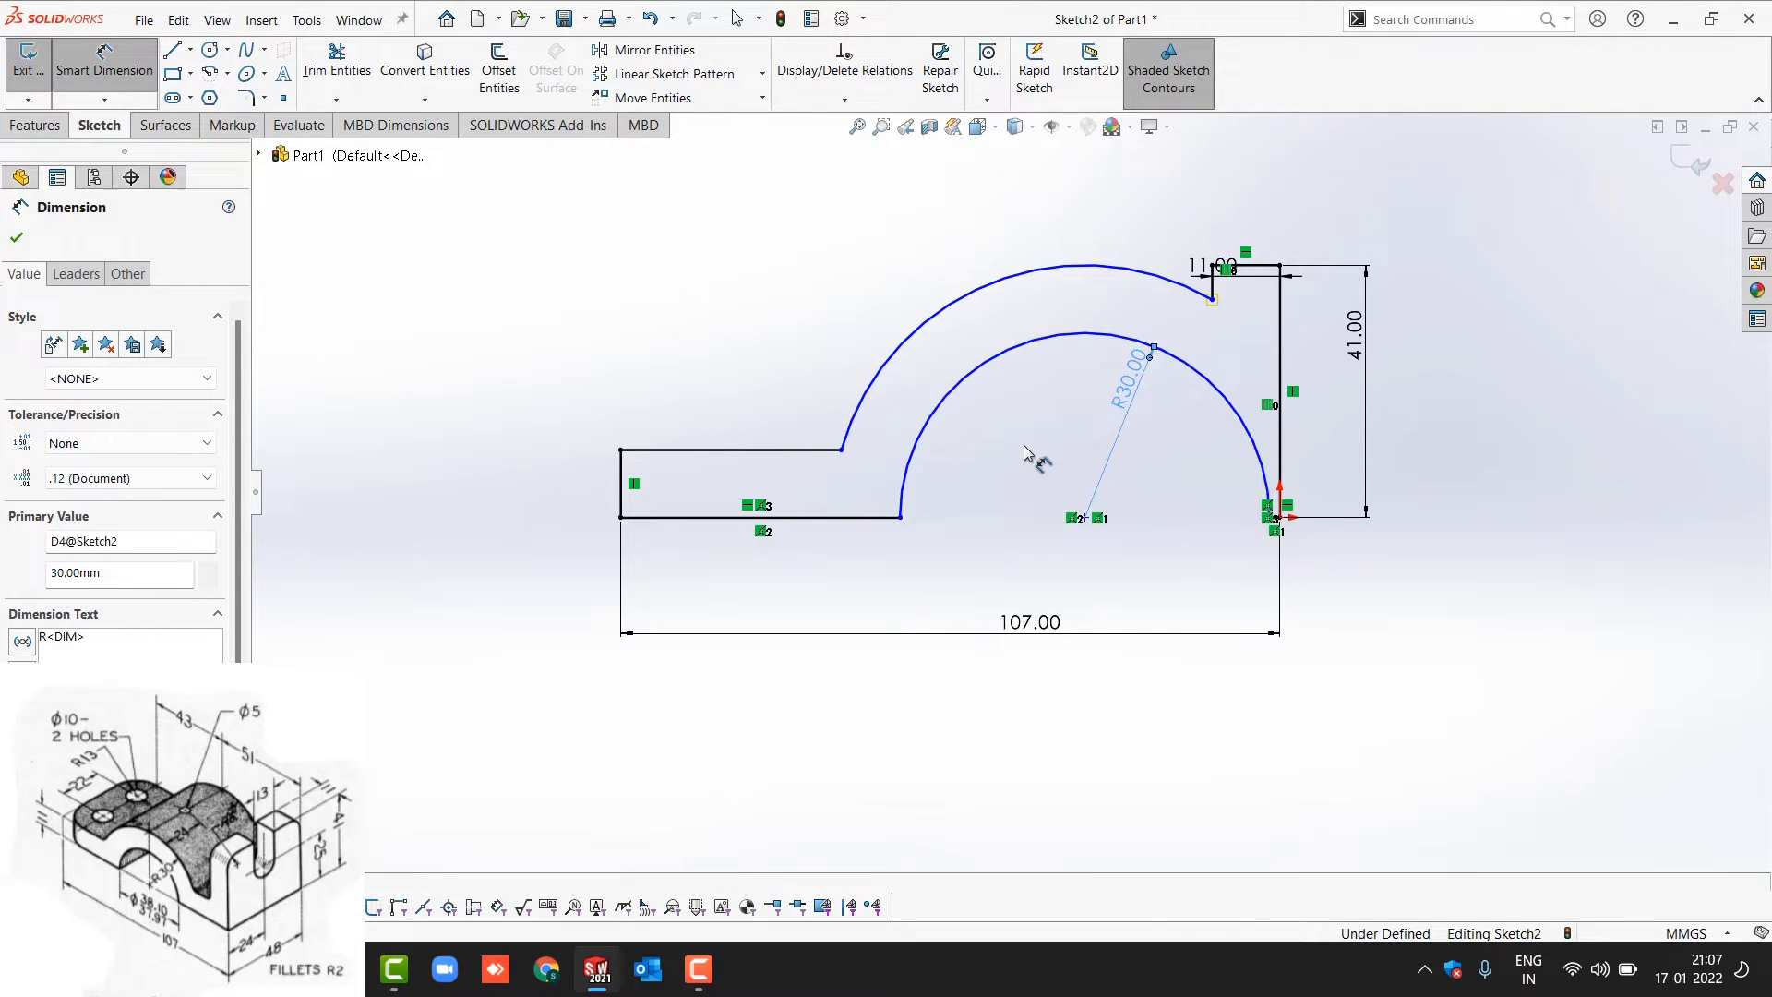
# Set the inner arc's radius to 19 mm
pyautogui.doubleClick(1127, 398)
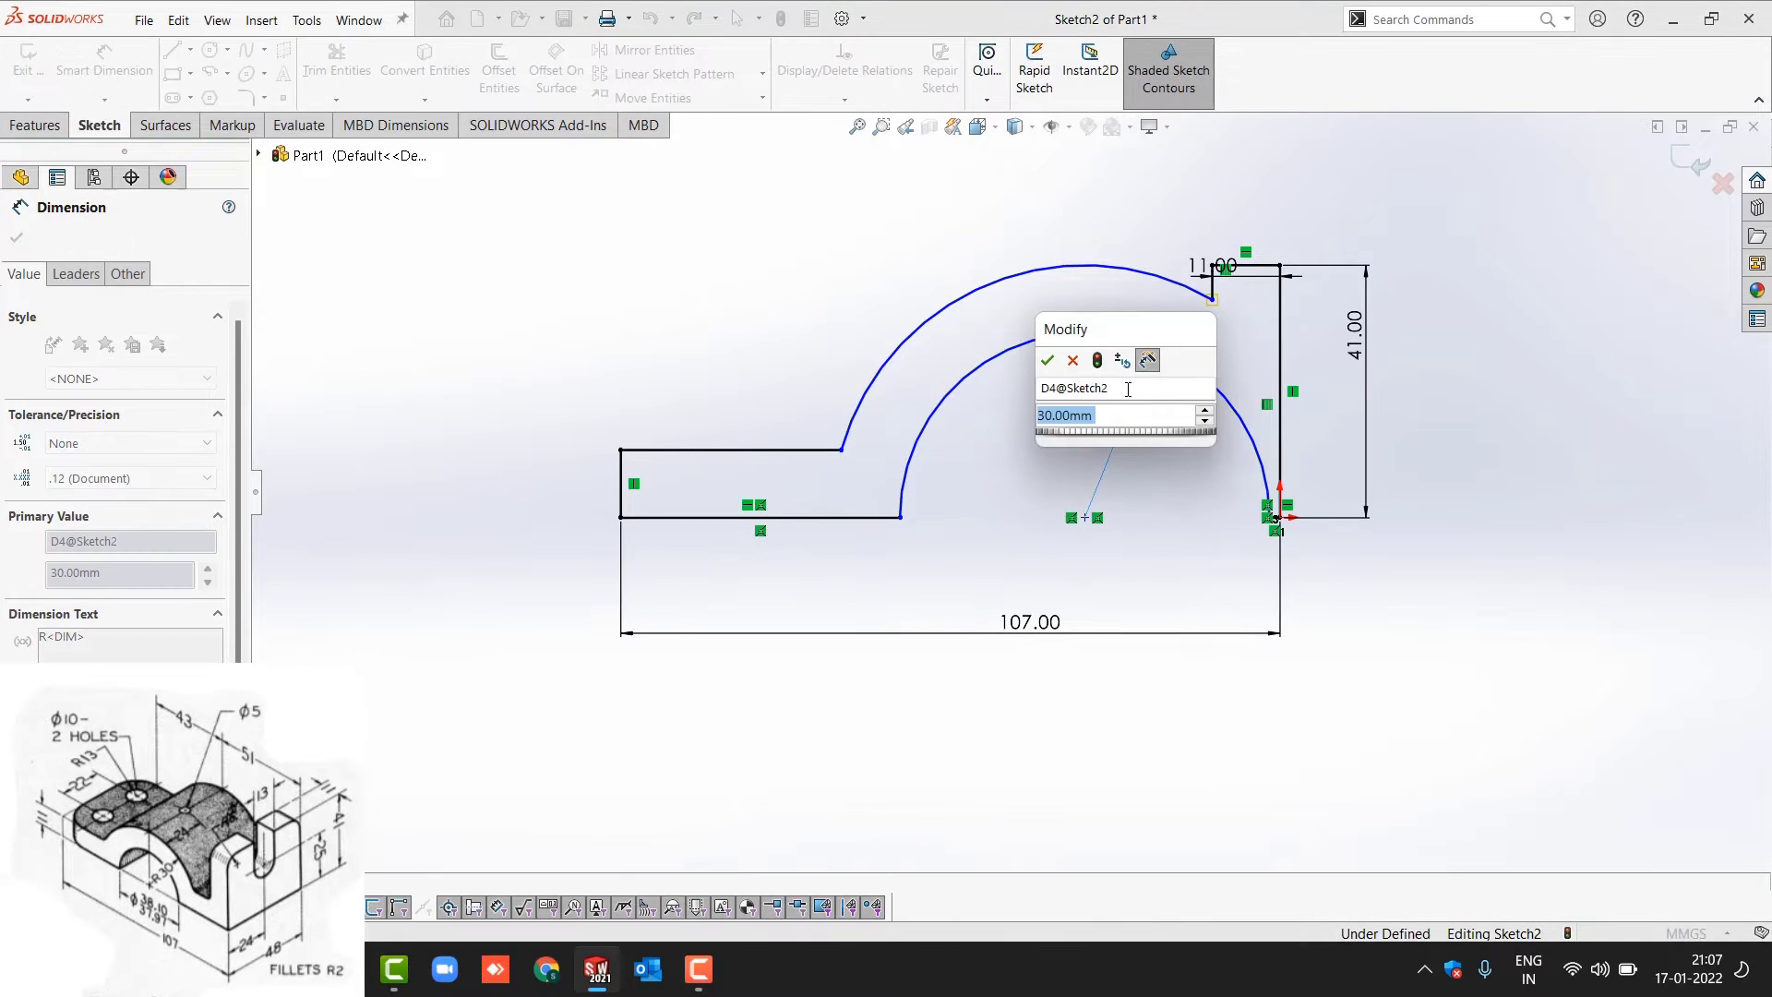
pyautogui.write('19')
pyautogui.press('Return')
# Try to add a radius dimension to the outer arc
pyautogui.click(1092, 325)
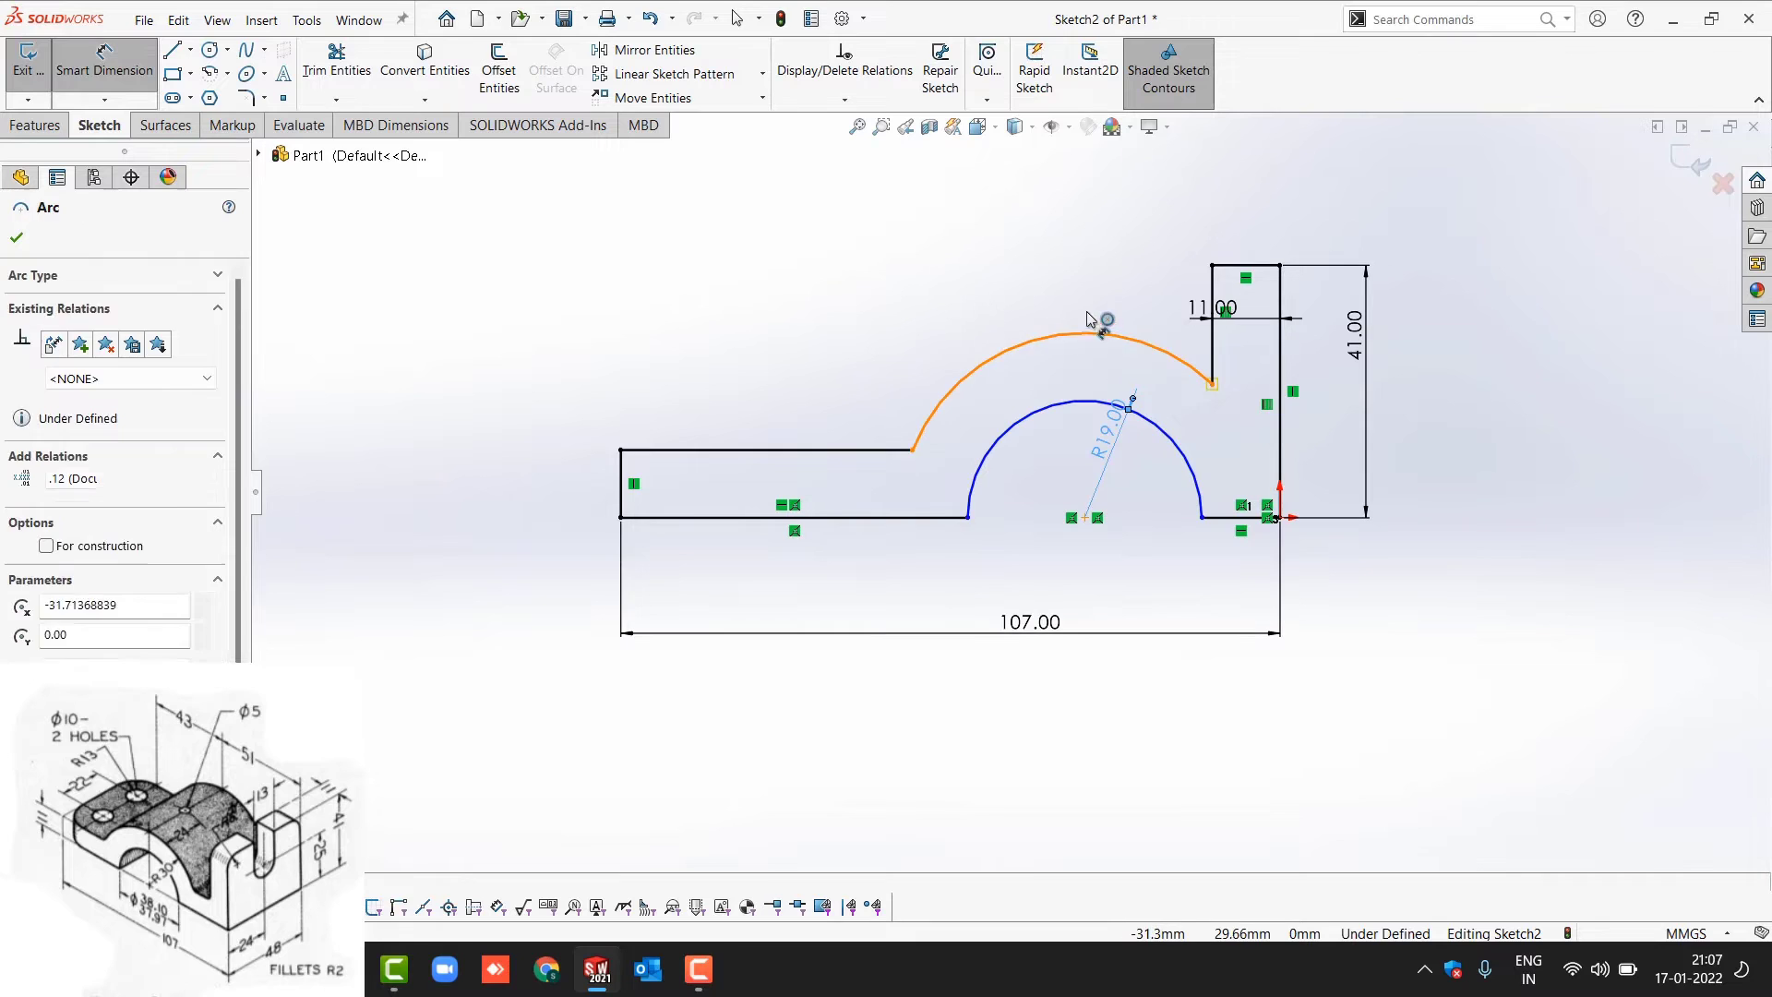
pyautogui.click(1086, 294)
pyautogui.click(309, 161)
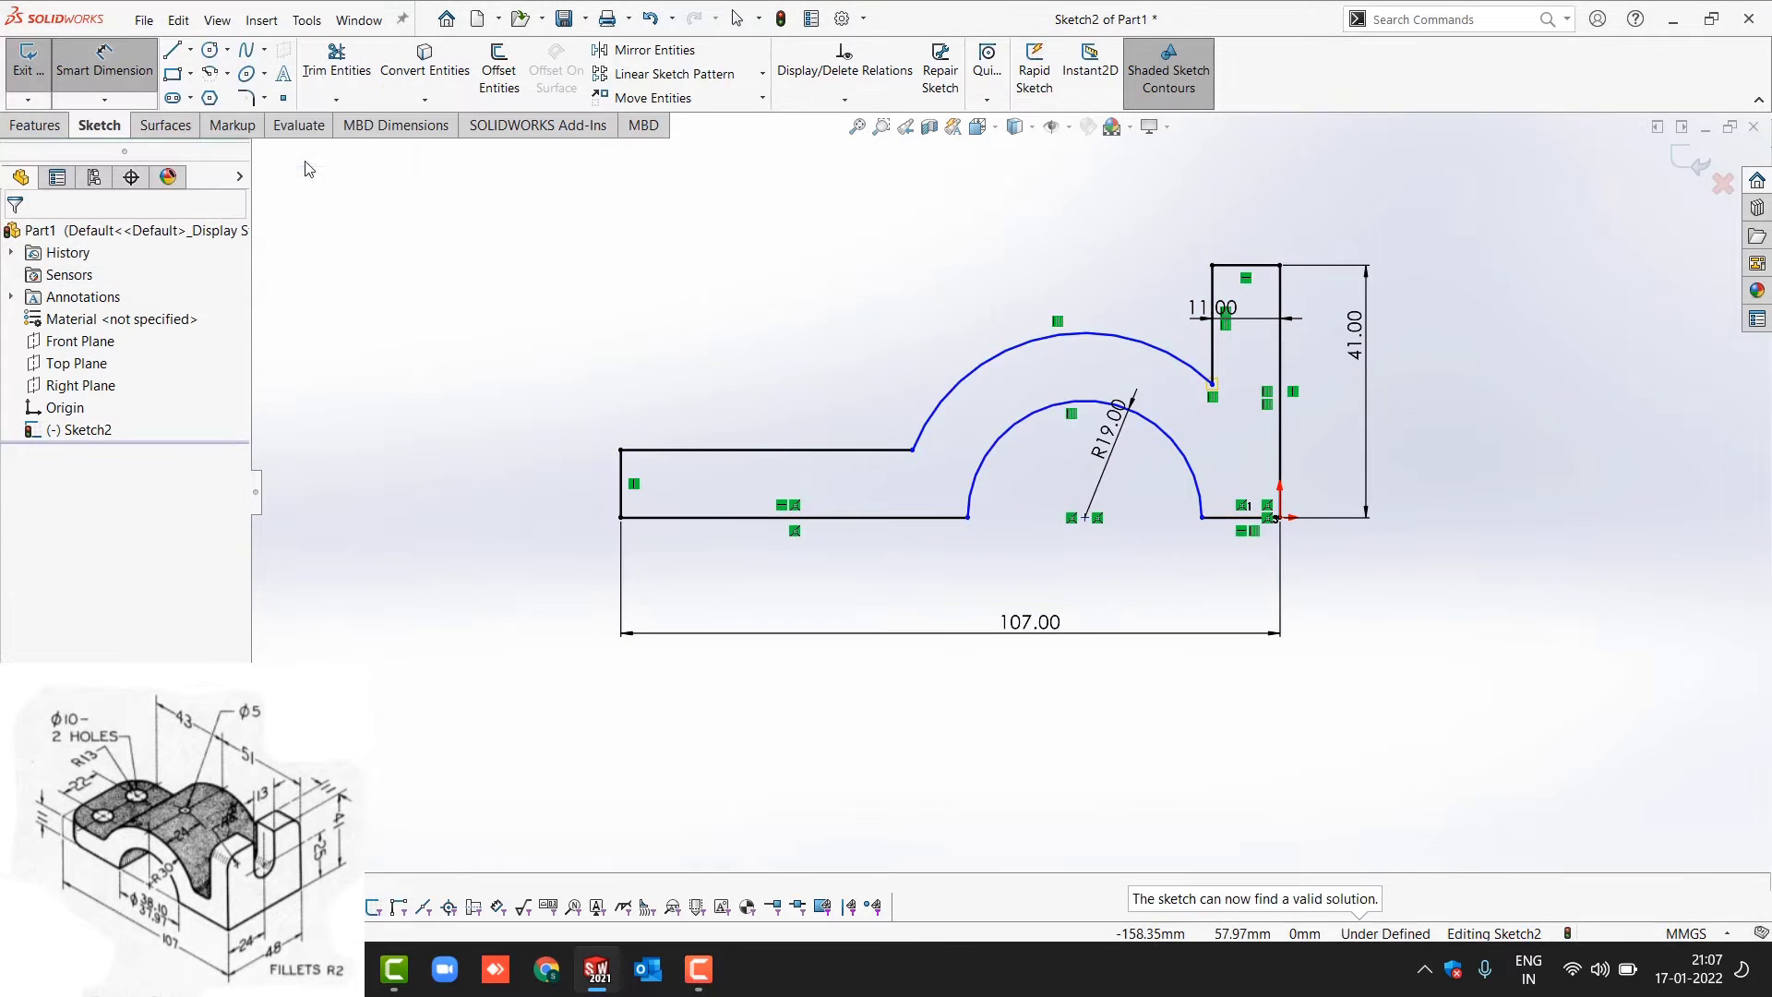
pyautogui.click(1023, 365)
pyautogui.press('Escape')
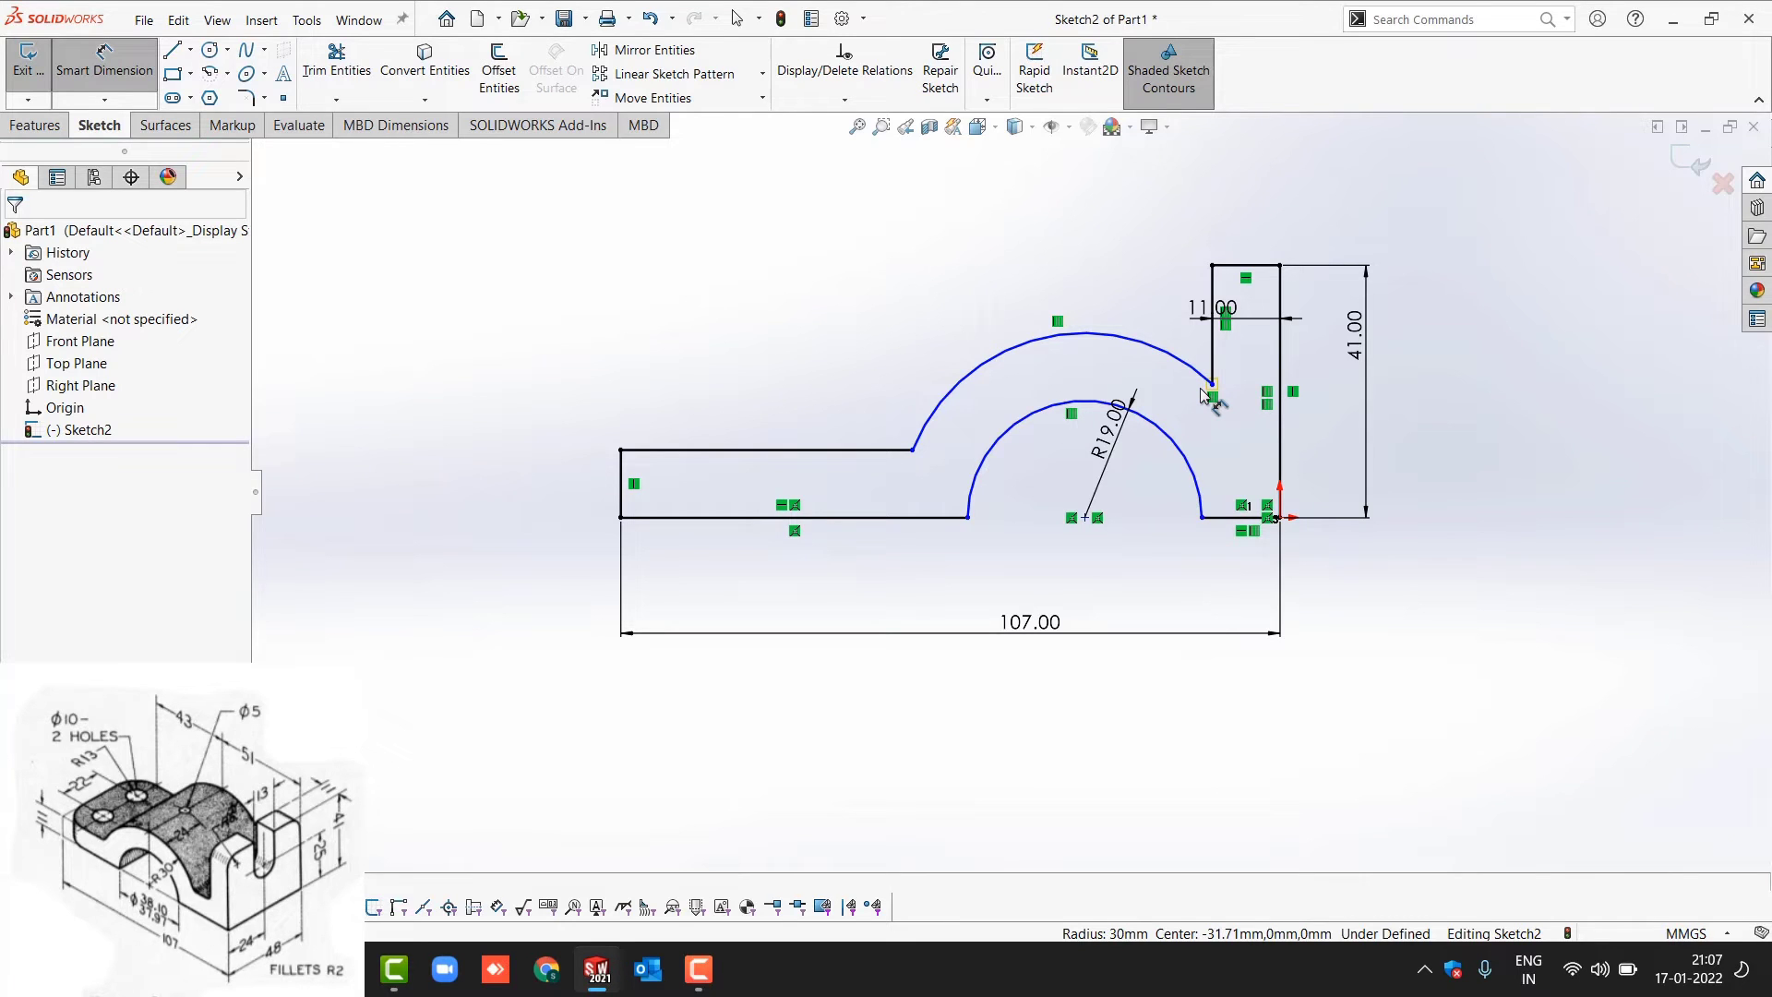
# Dimension the horizontal distance from the arc centre to the upright wall's outer edge as 51 mm
pyautogui.click(1084, 516)
pyautogui.click(1279, 452)
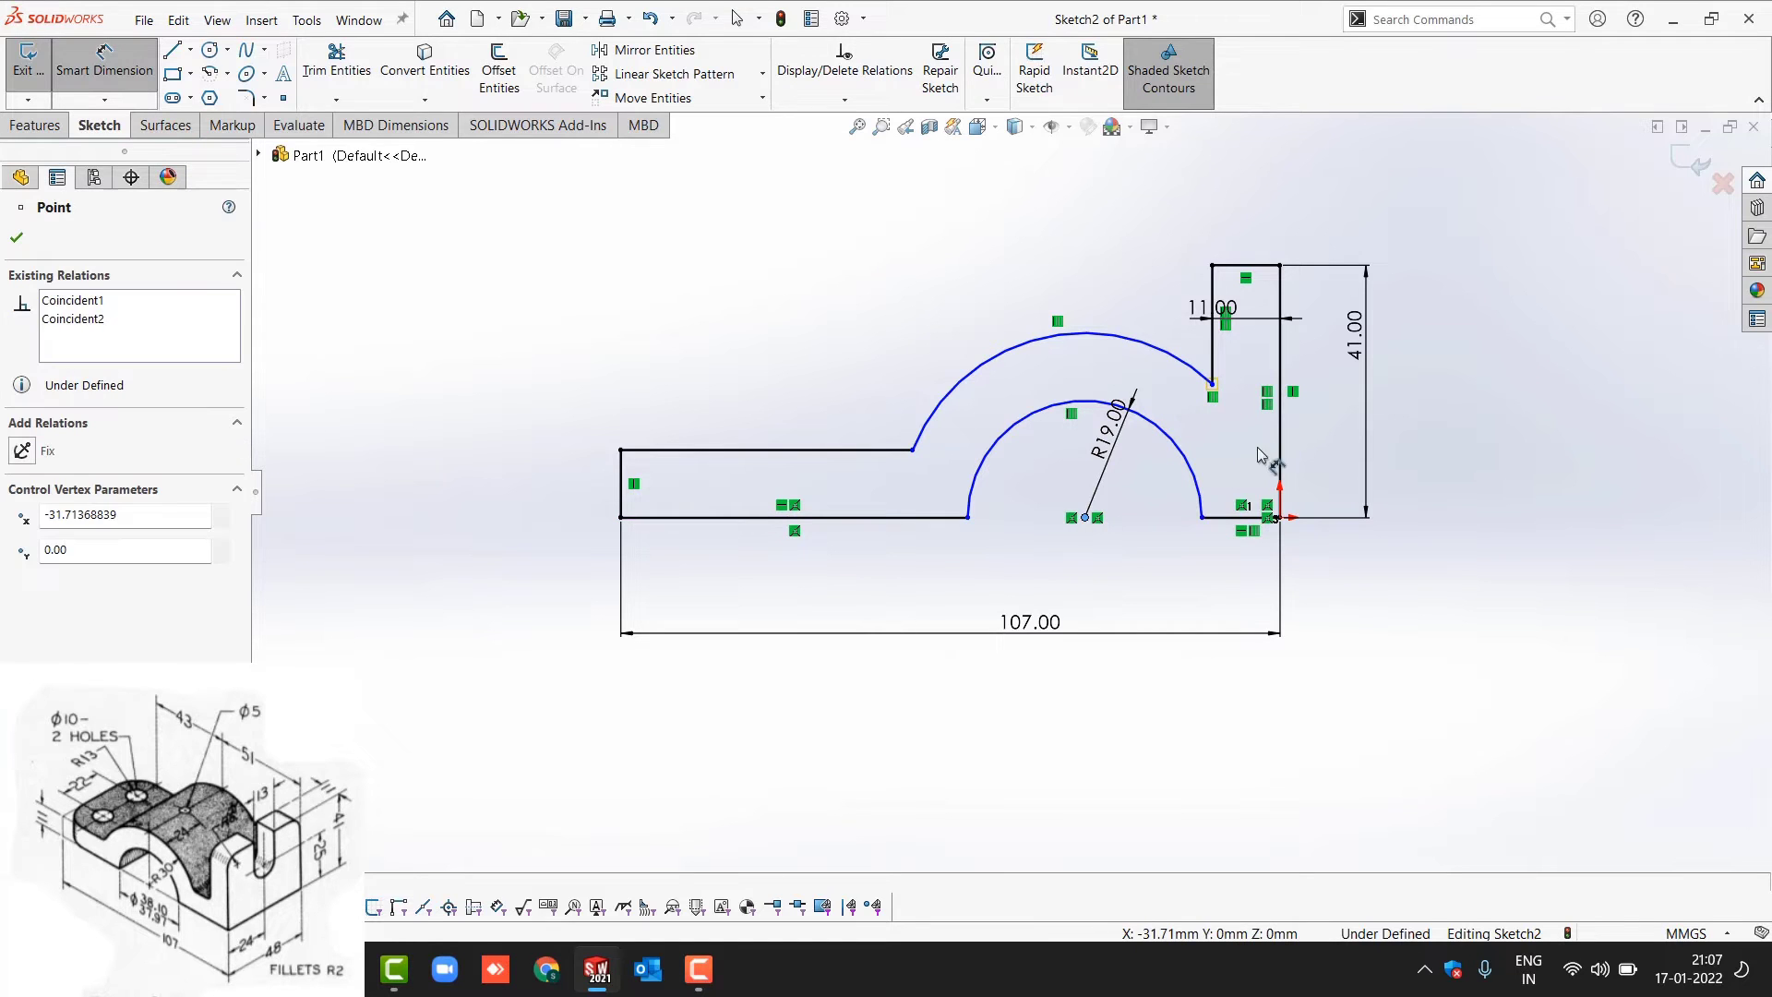
pyautogui.click(1165, 644)
pyautogui.write('51')
pyautogui.press('Return')
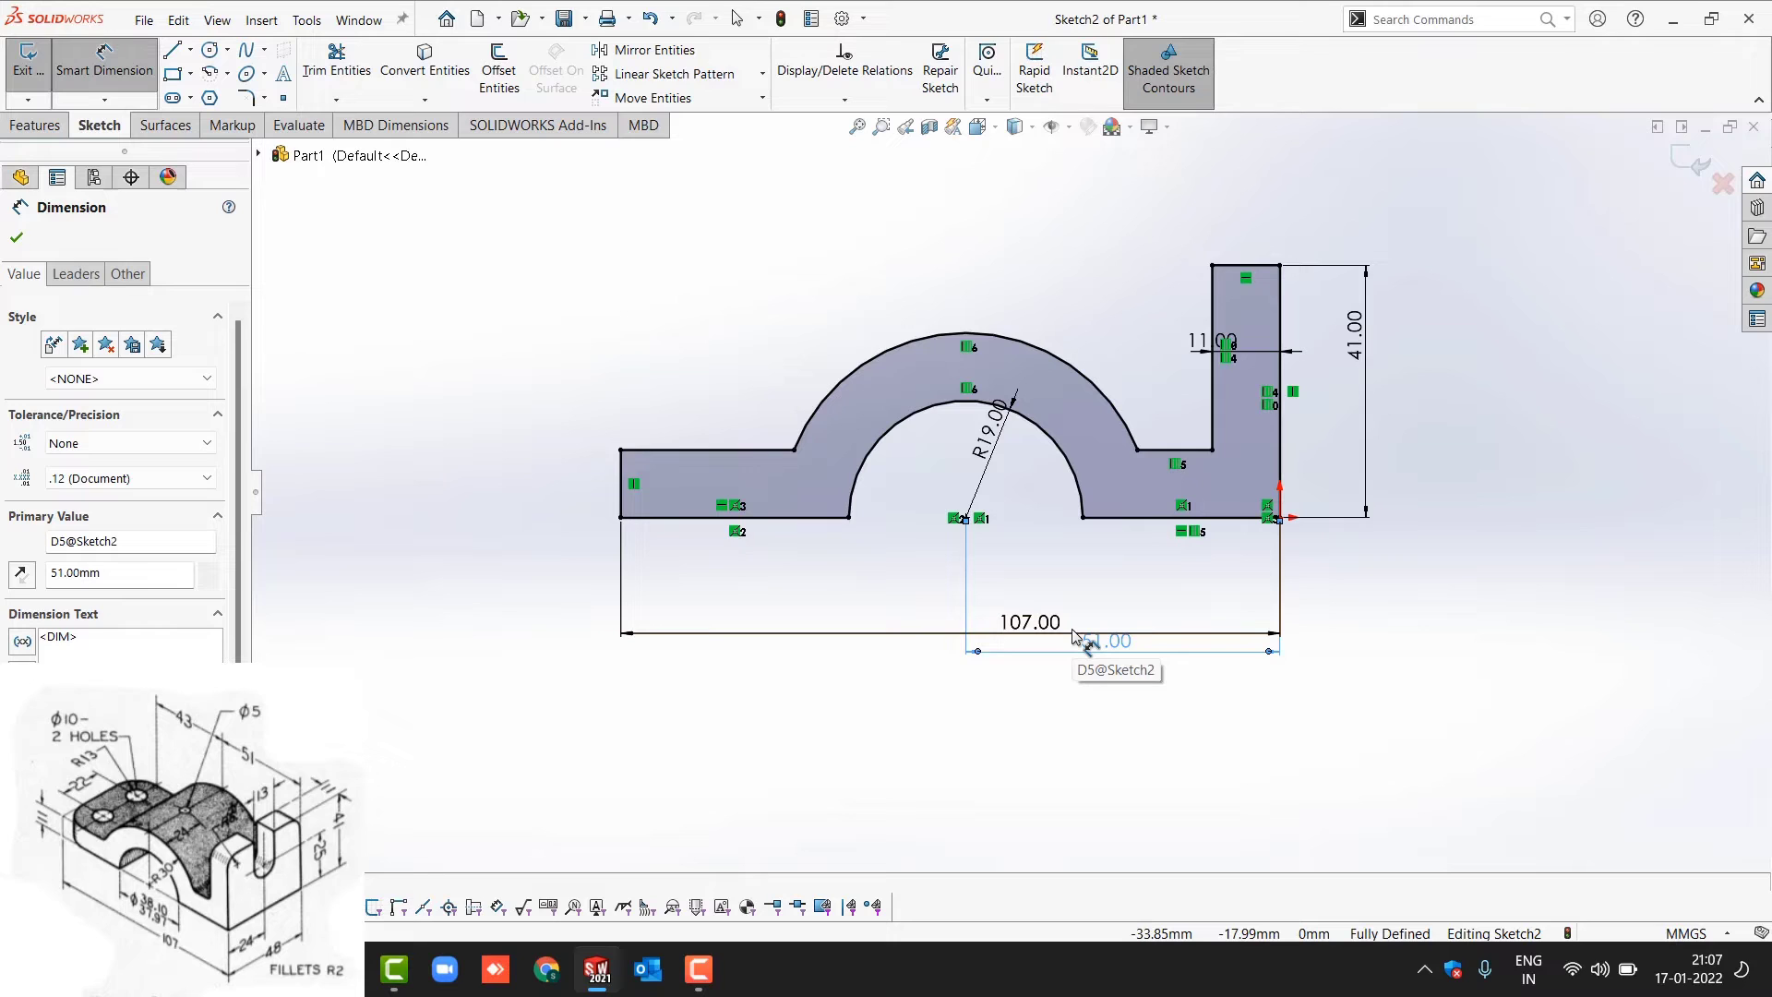
pyautogui.press('Escape')
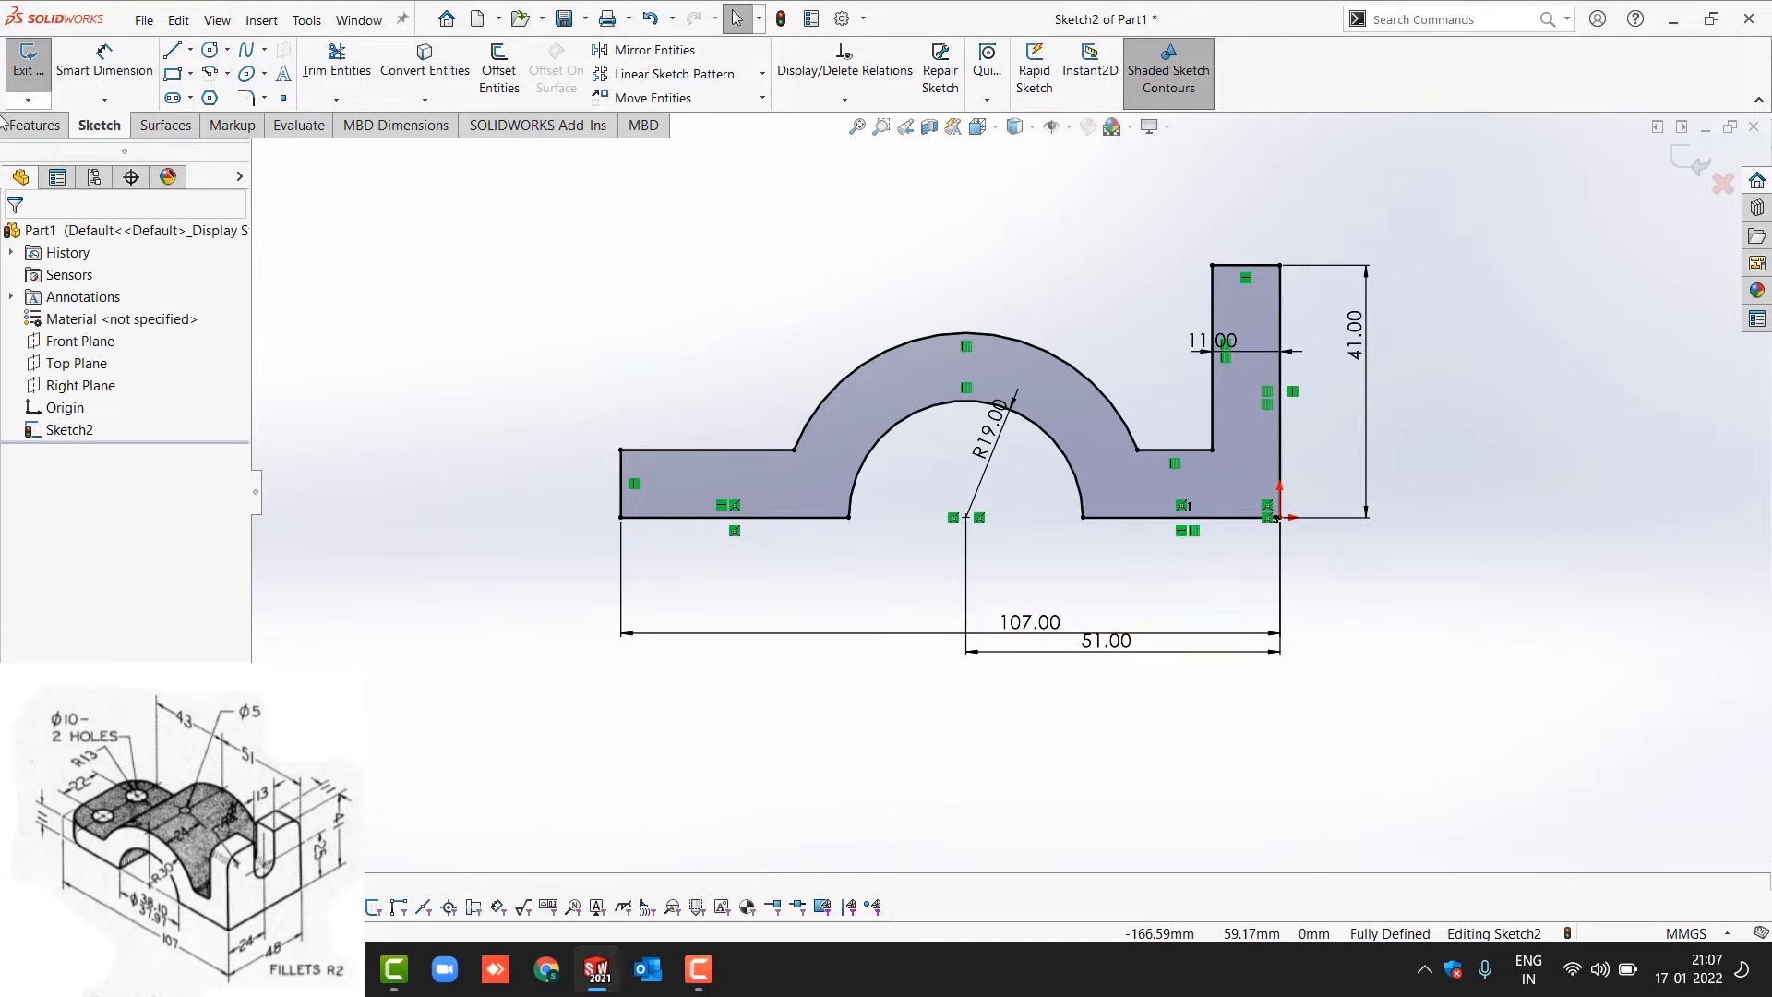
# Extrude the closed profile as a boss with the Mid Plane end condition and a depth of 48 mm
pyautogui.click(37, 126)
pyautogui.click(38, 69)
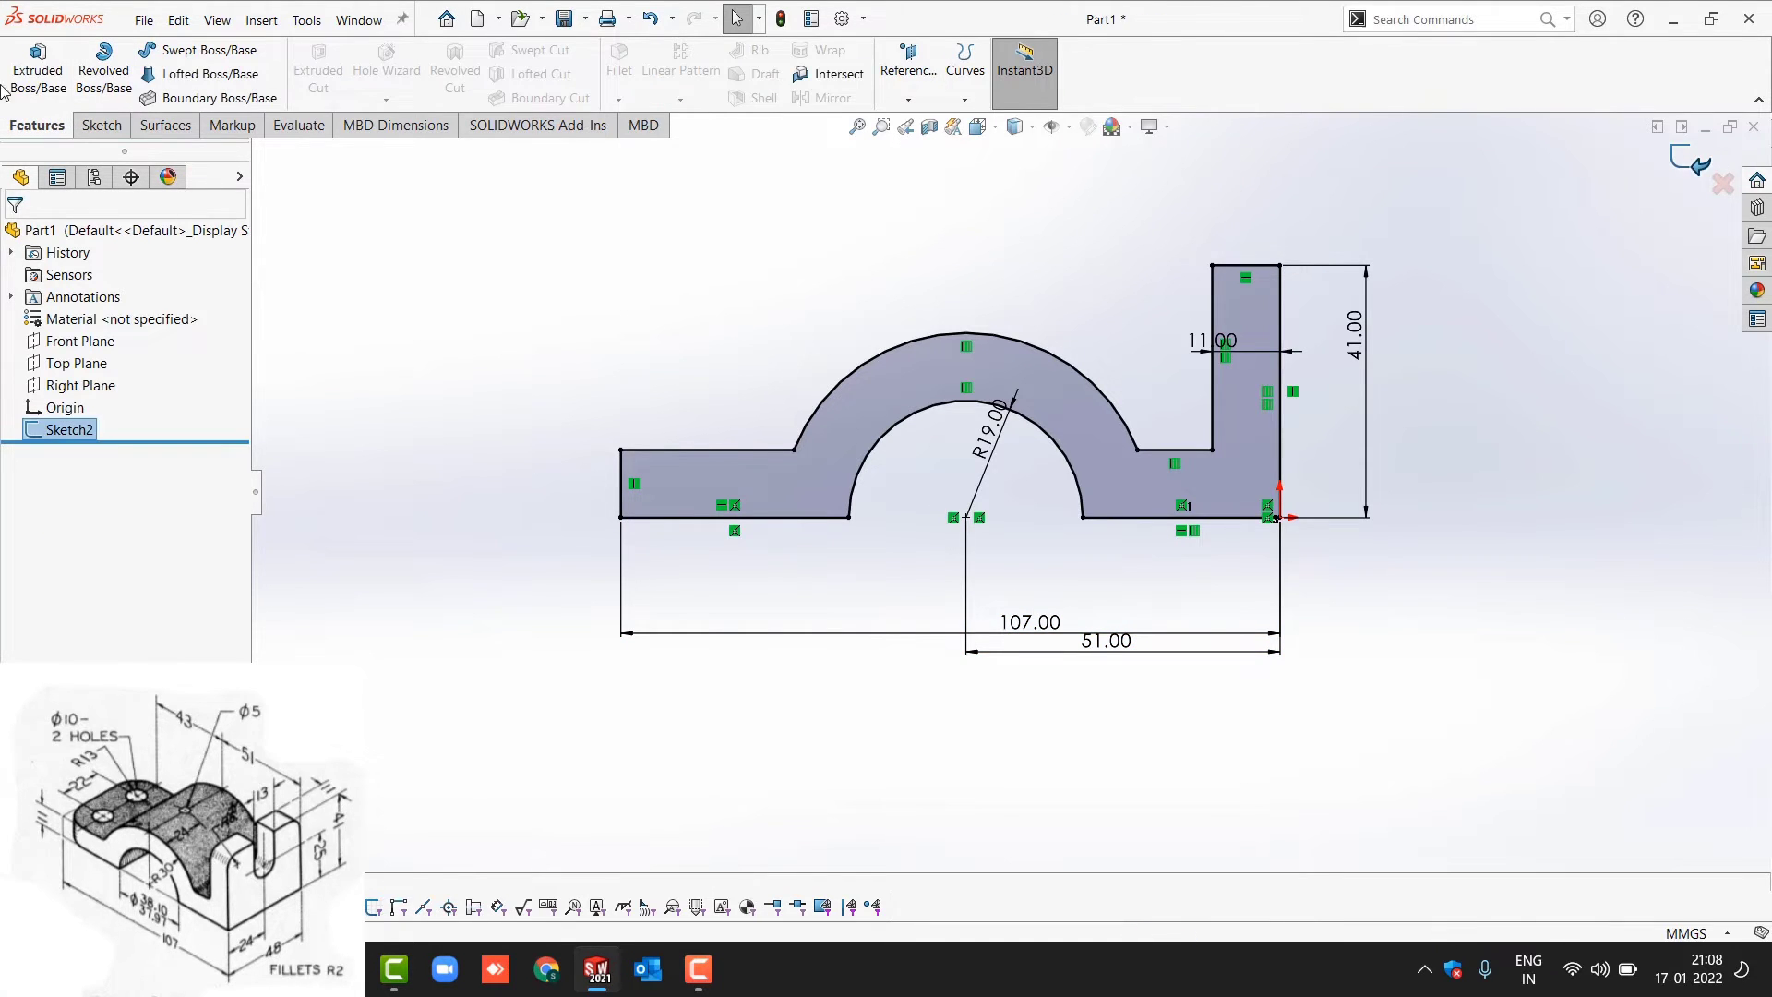
pyautogui.click(90, 364)
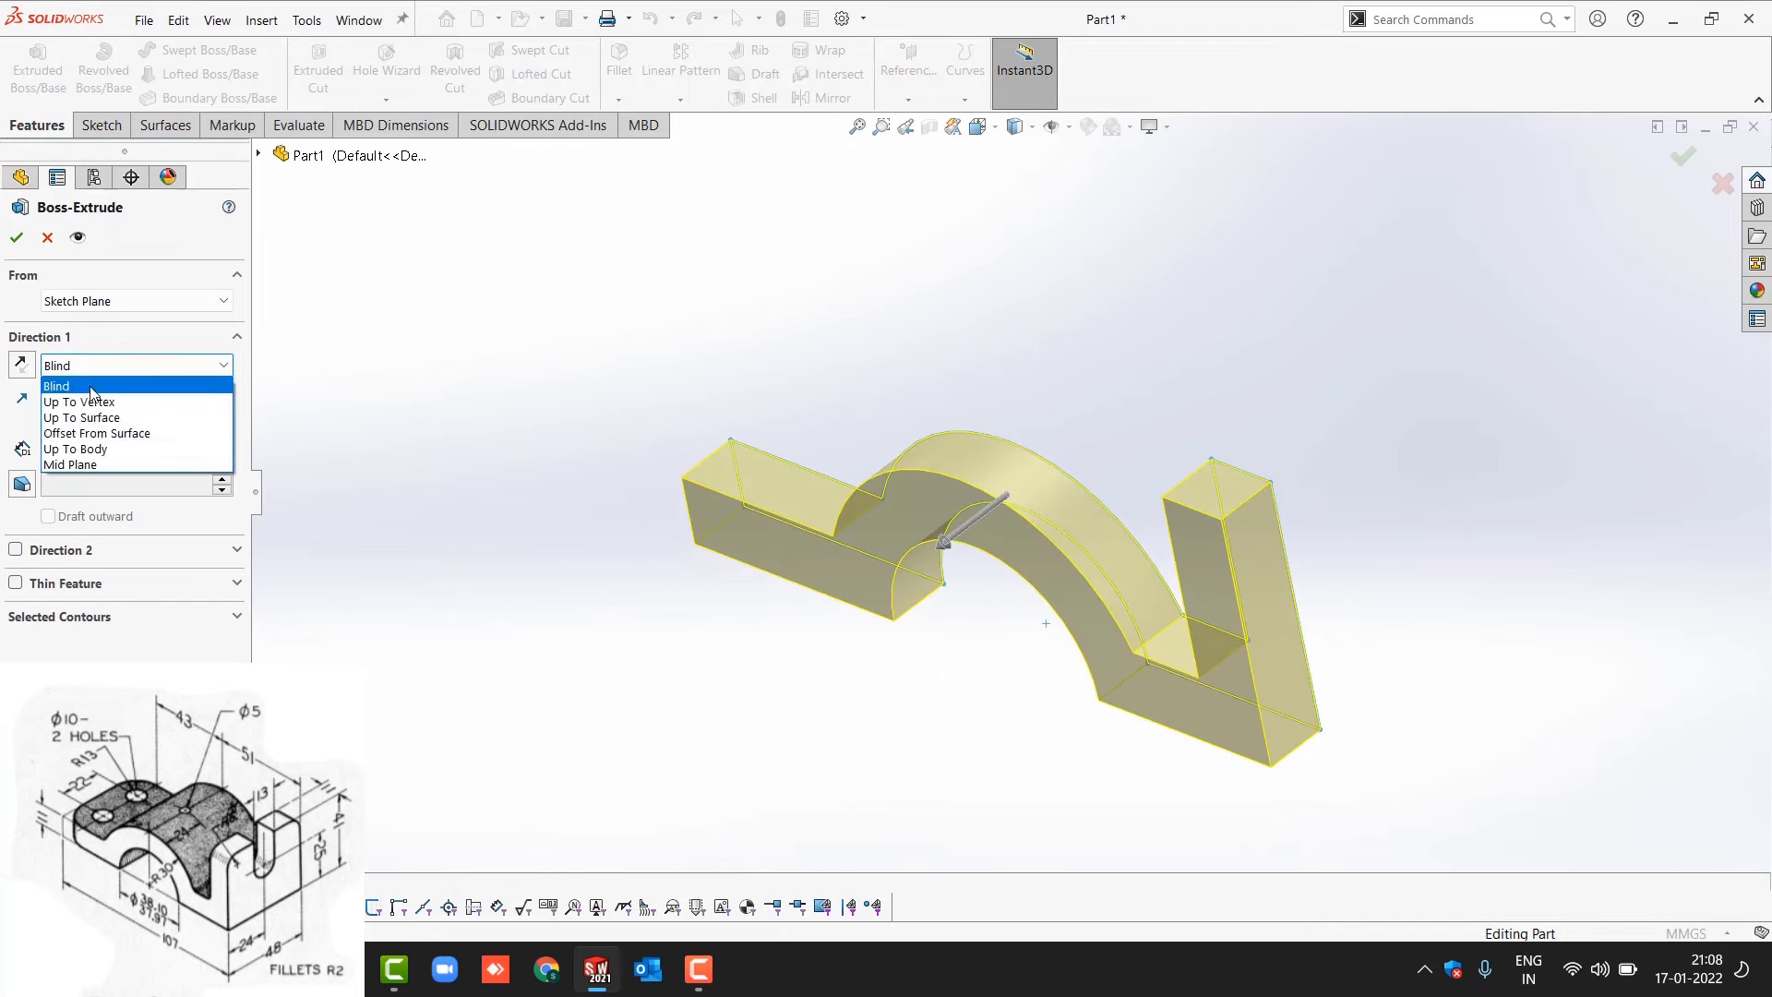
pyautogui.click(101, 465)
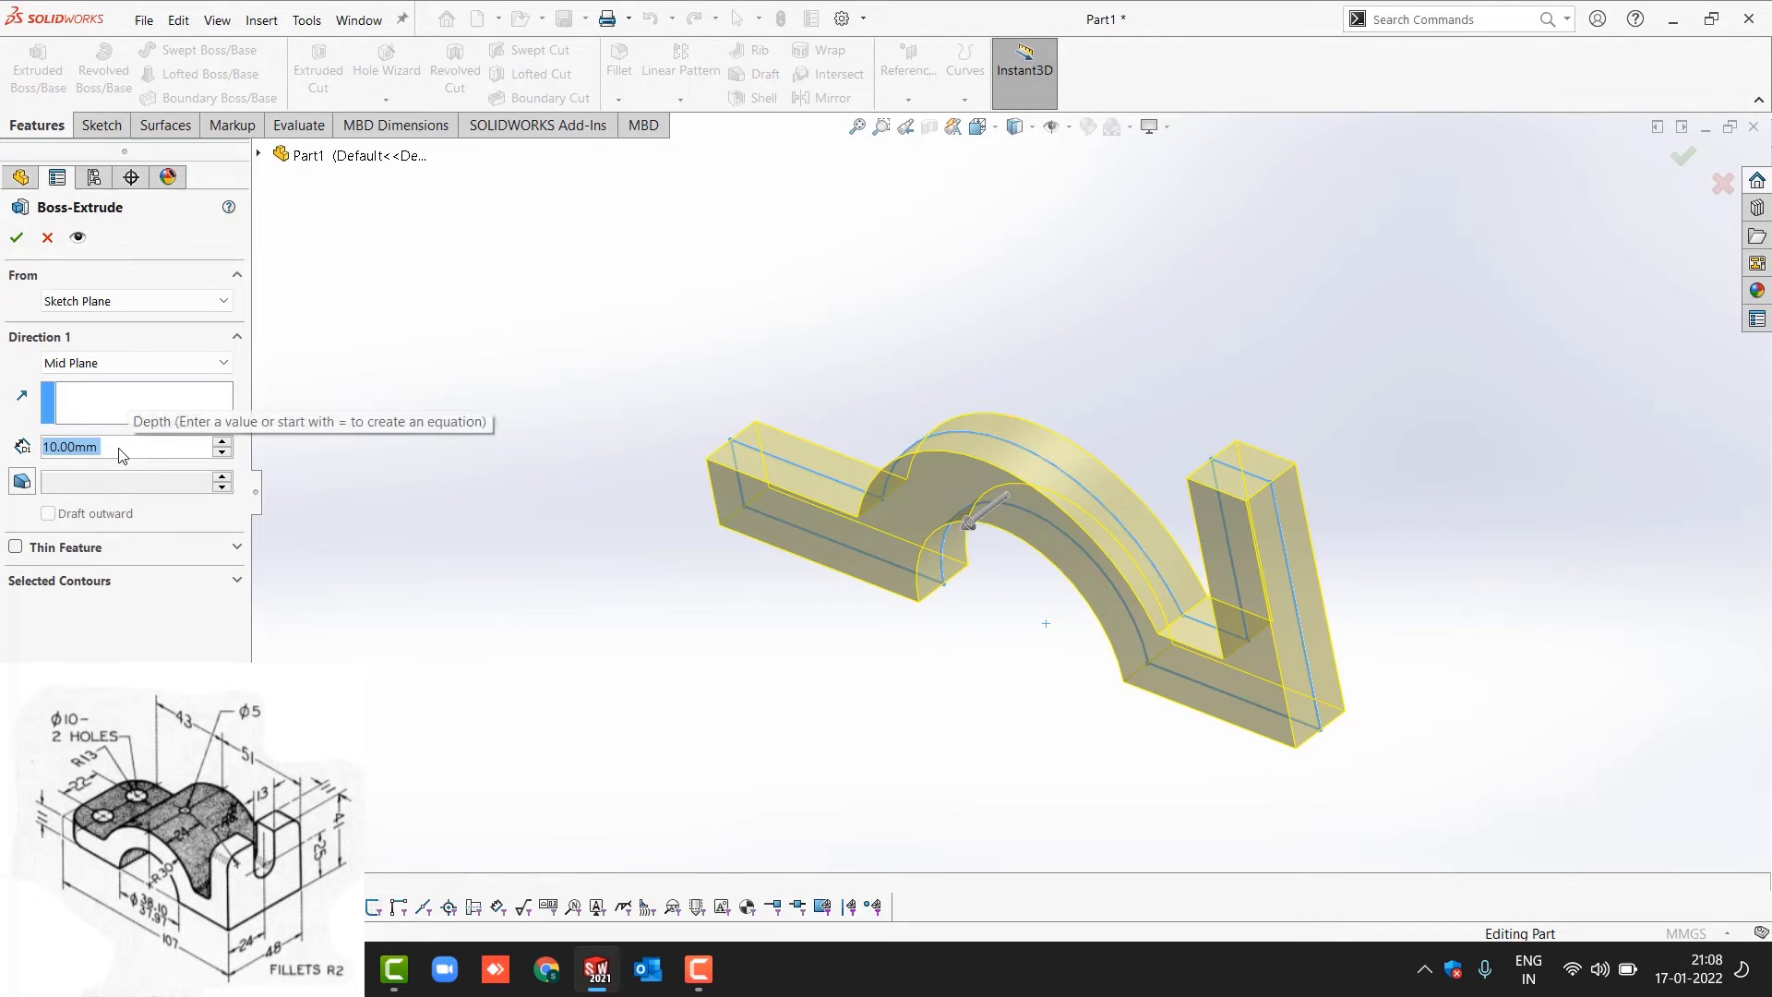
pyautogui.write('48')
pyautogui.press('Return')
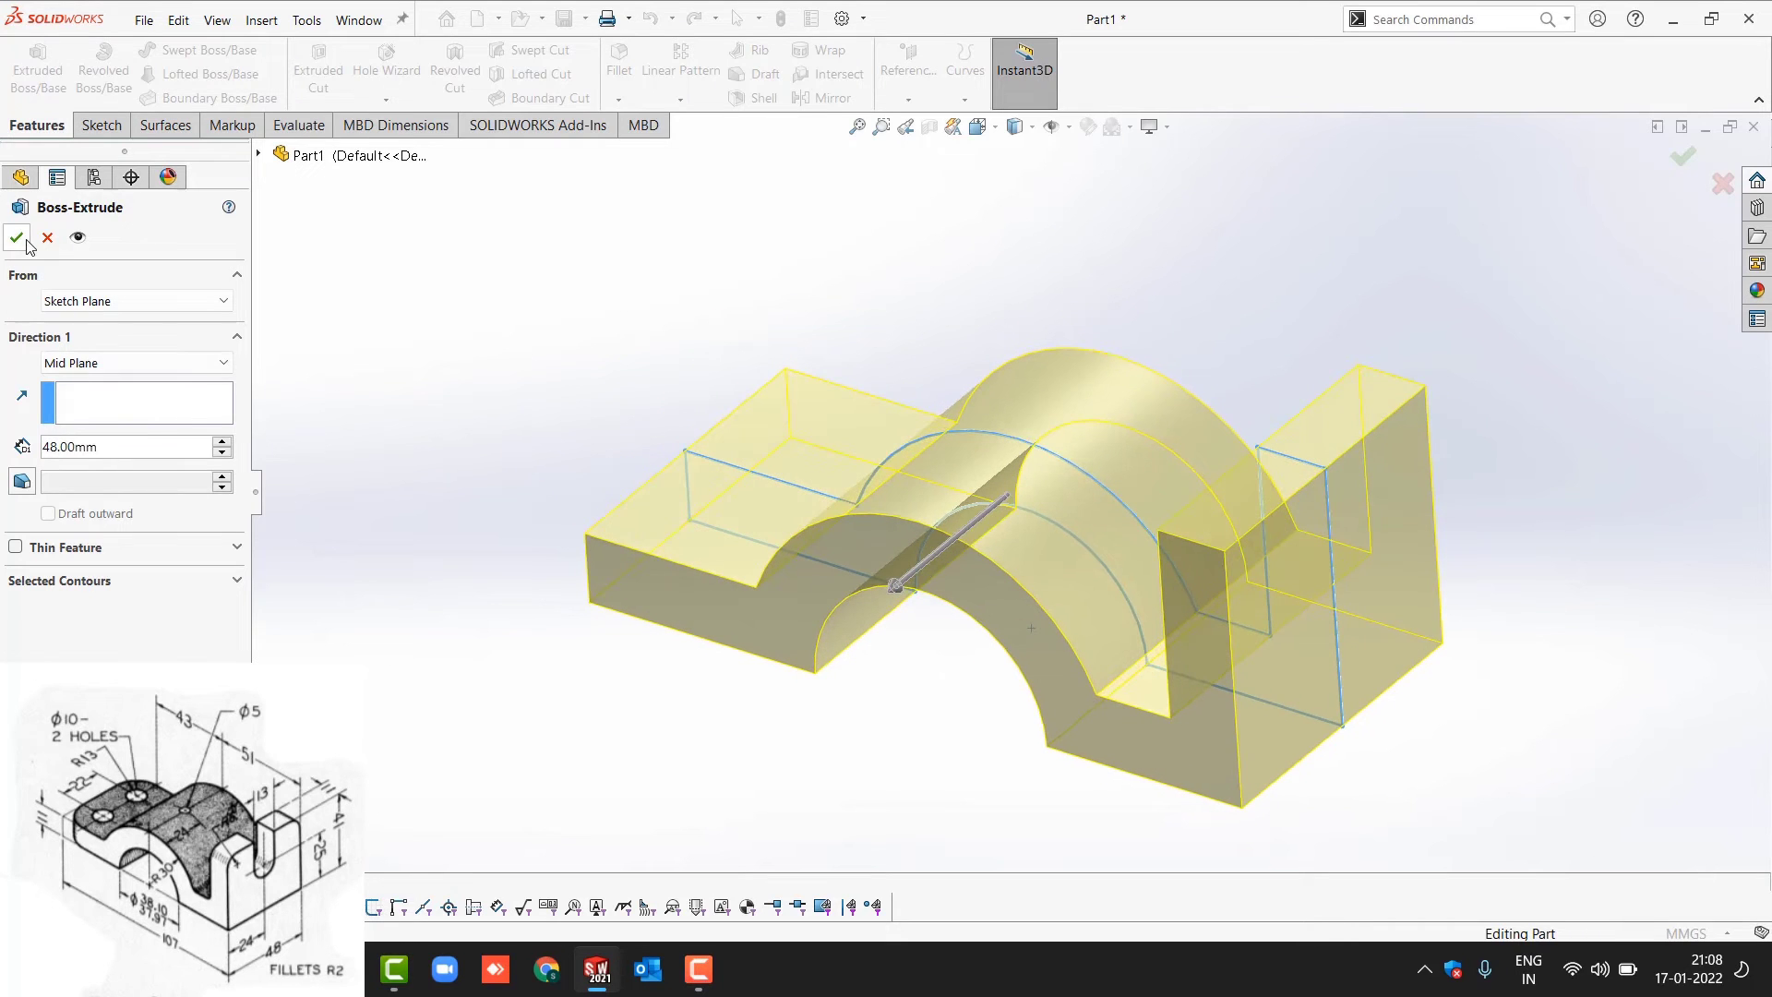
pyautogui.click(17, 238)
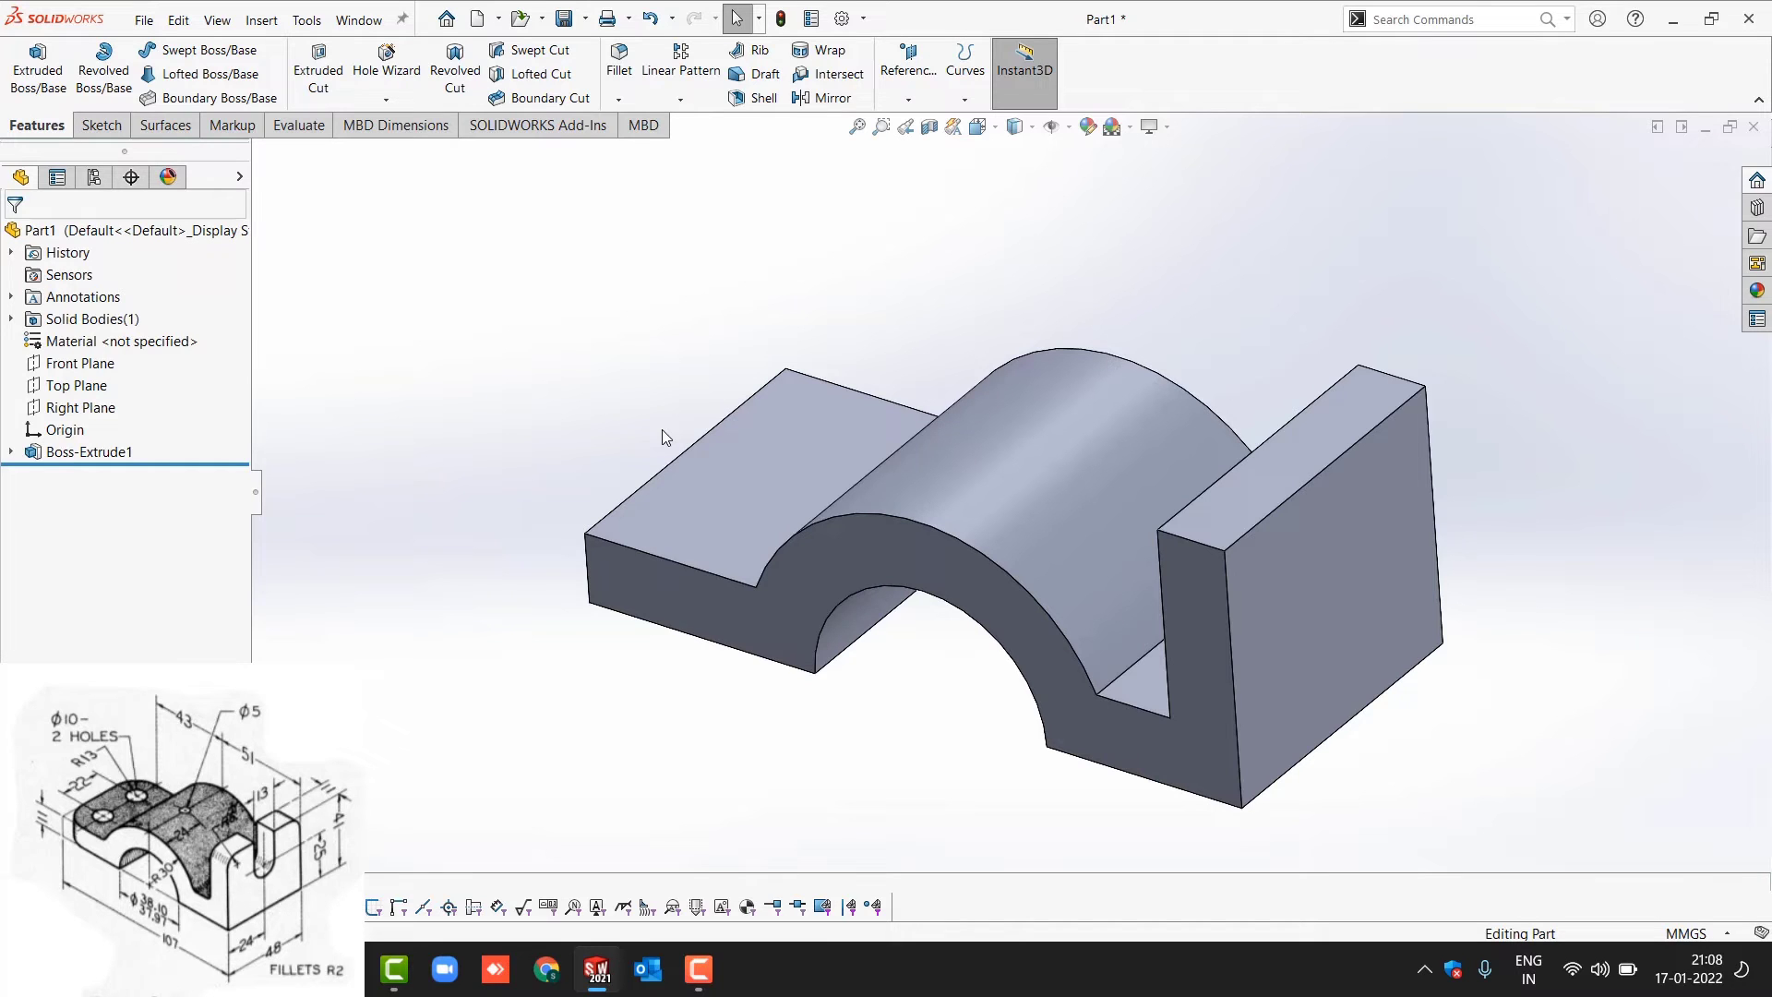
# Fillet the two vertical end corners of the flat flange with a 13 mm radius, using full preview
pyautogui.click(585, 567)
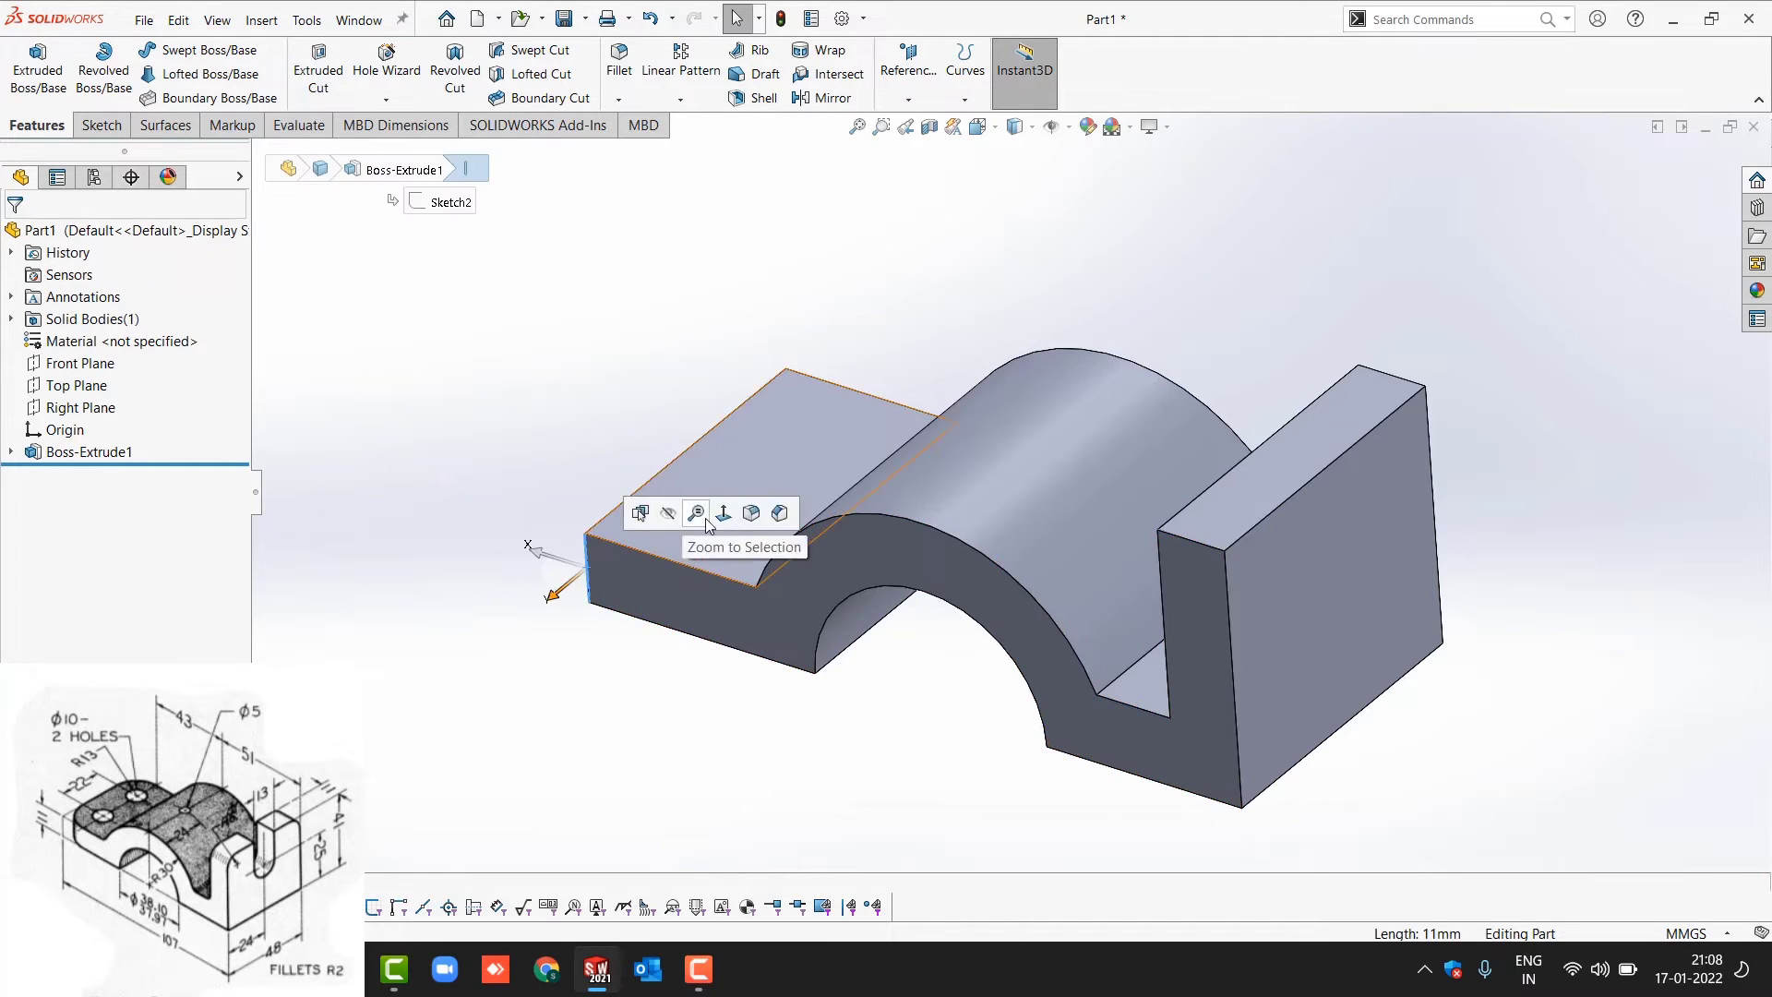
pyautogui.click(707, 517)
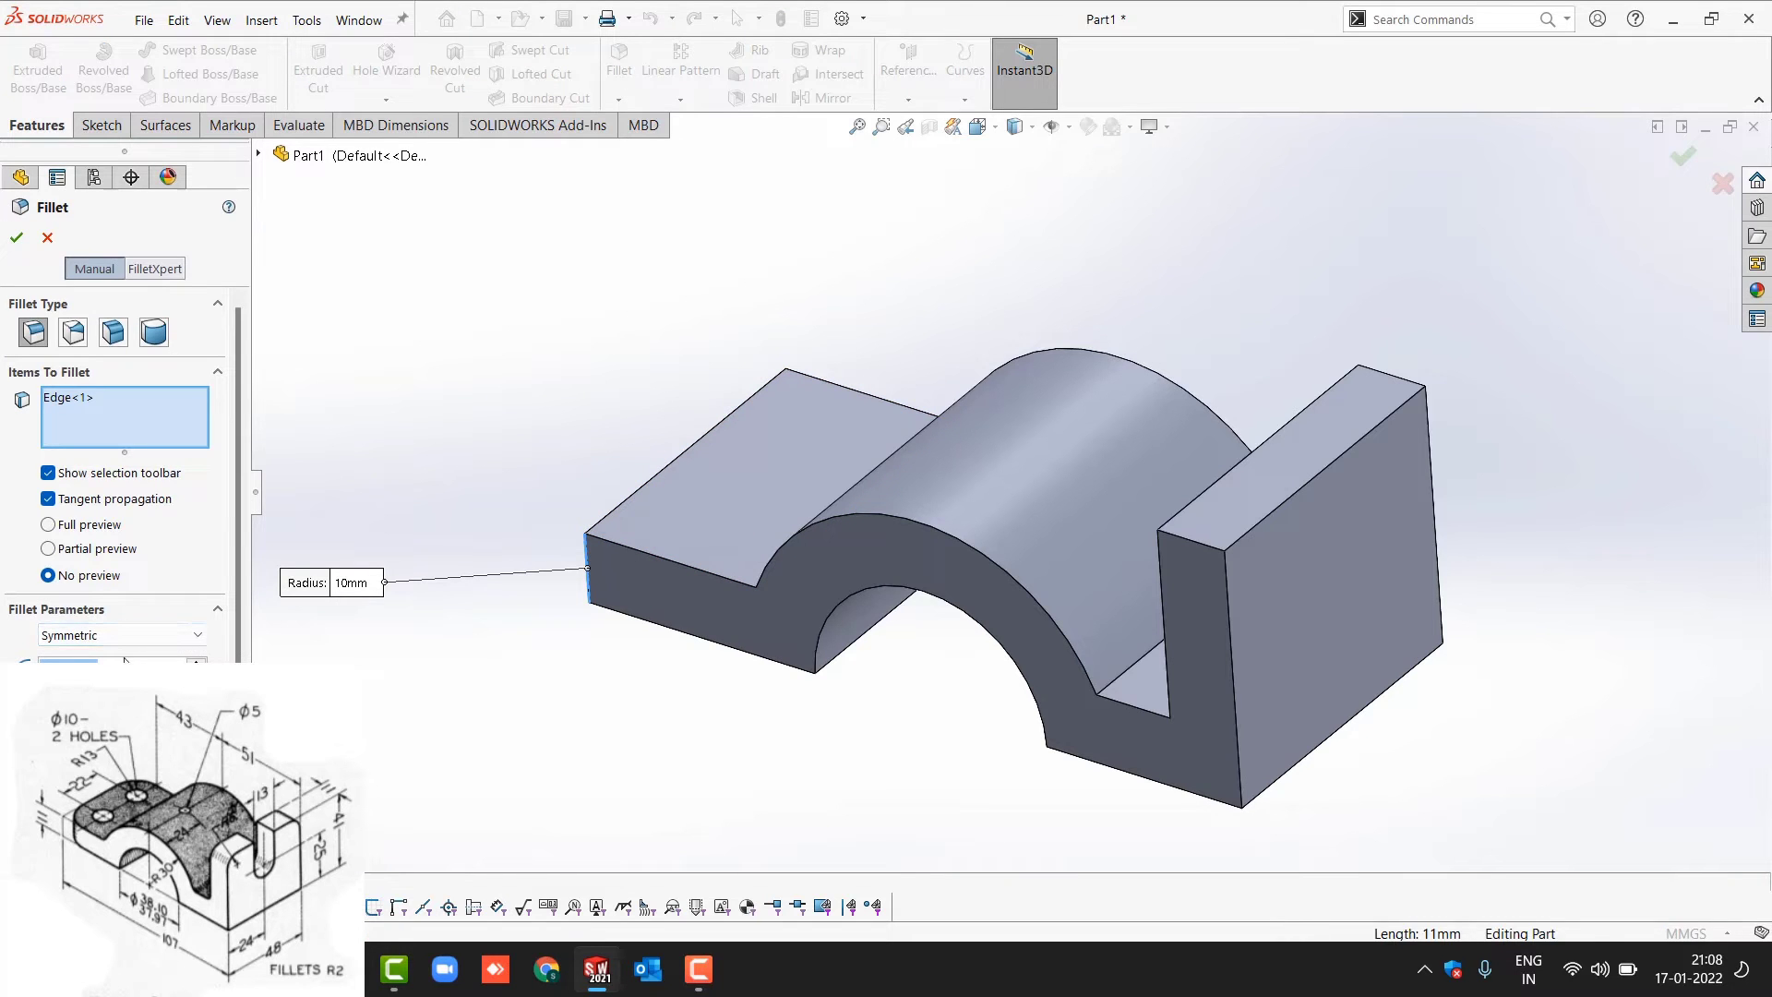
pyautogui.write('2')
pyautogui.click(48, 524)
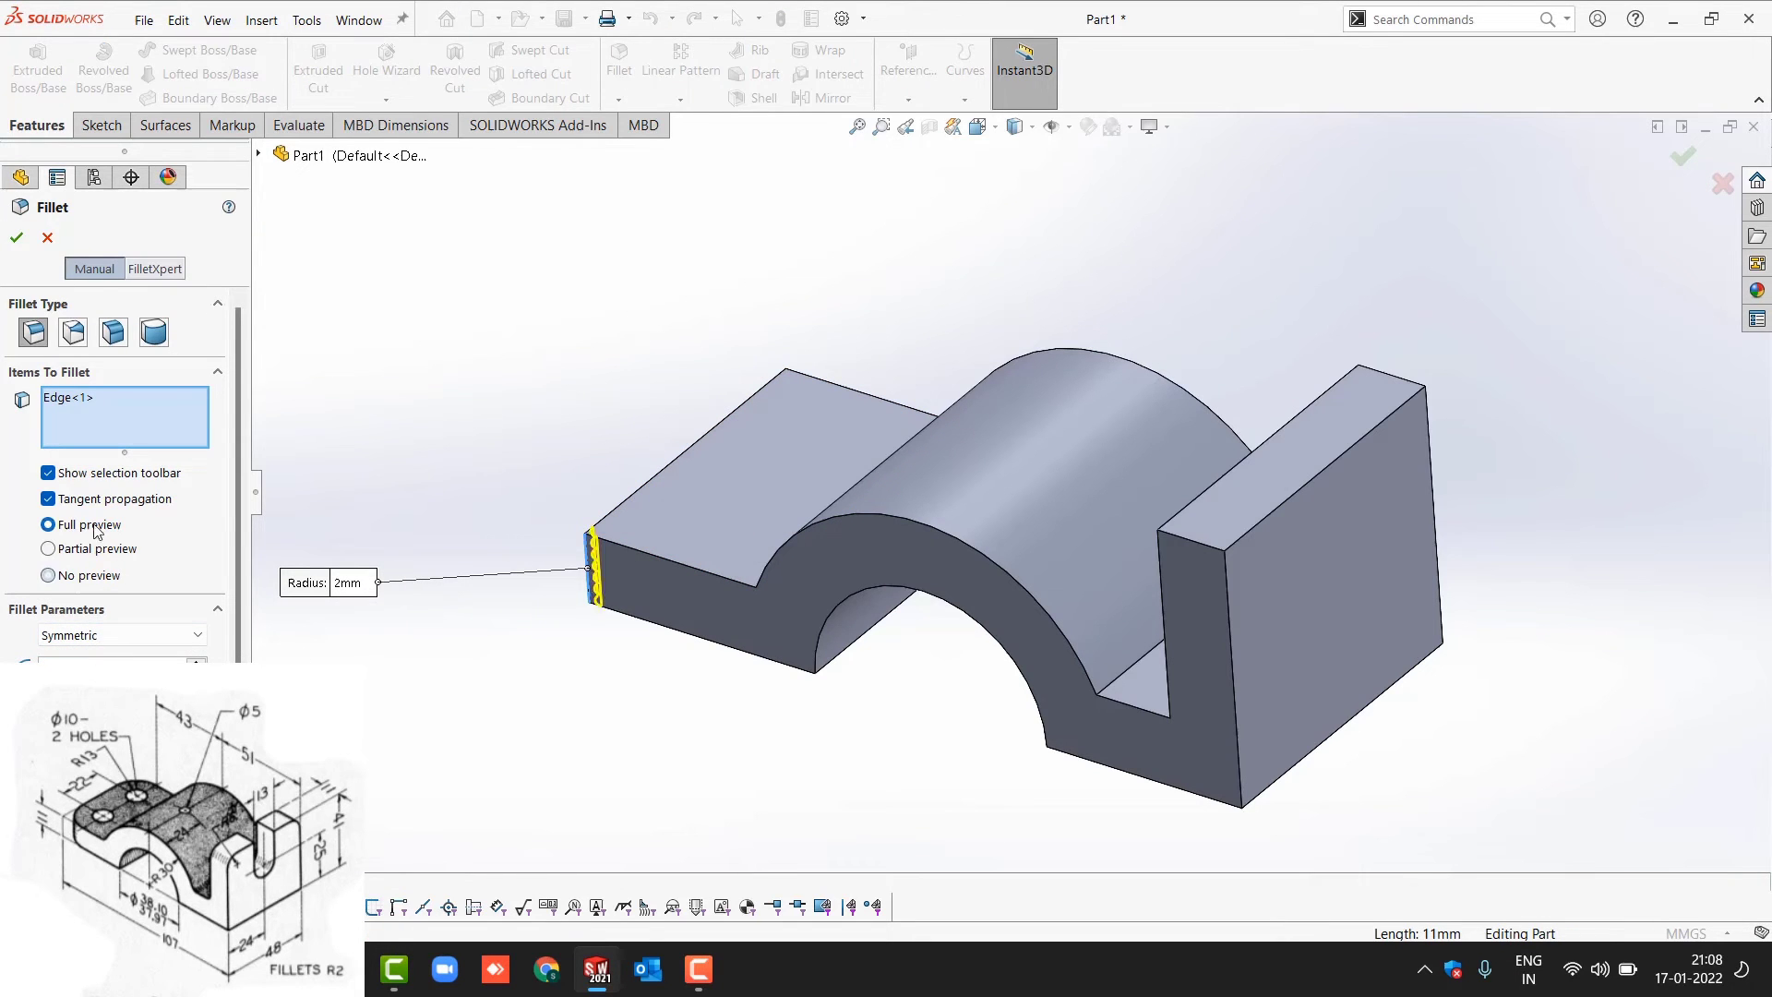
pyautogui.moveTo(665, 443); pyautogui.dragTo(690, 499, button='middle')
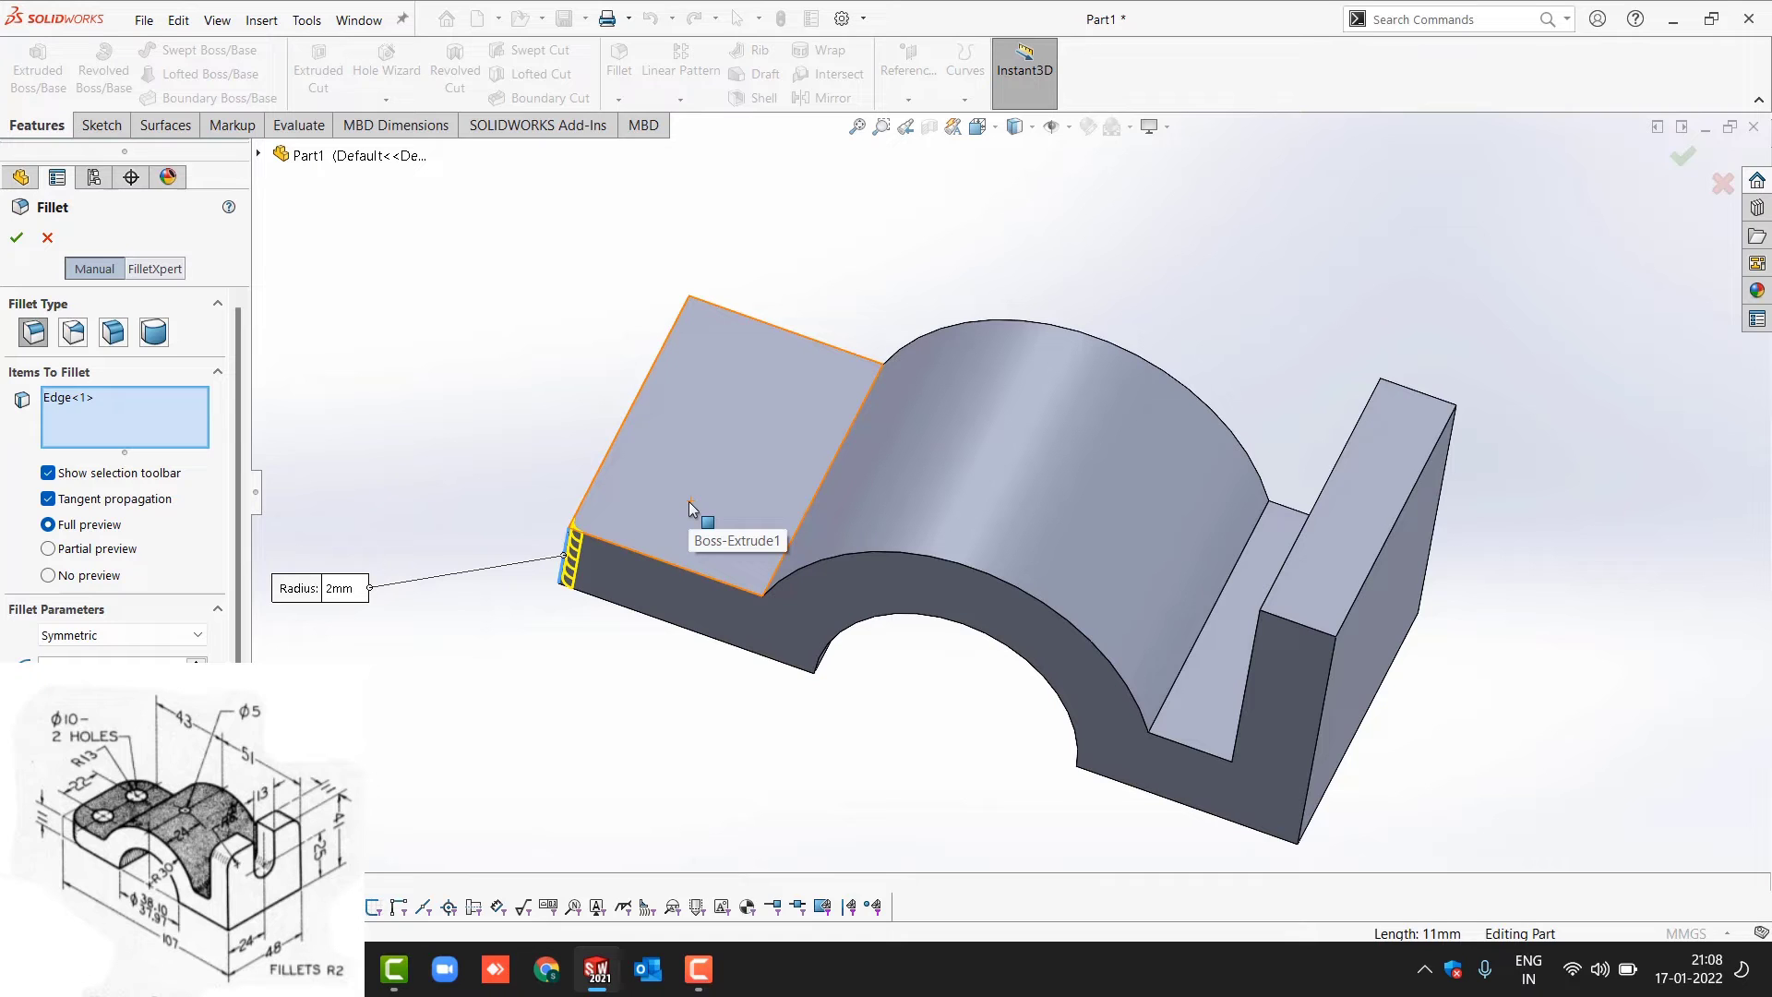
pyautogui.doubleClick(69, 671)
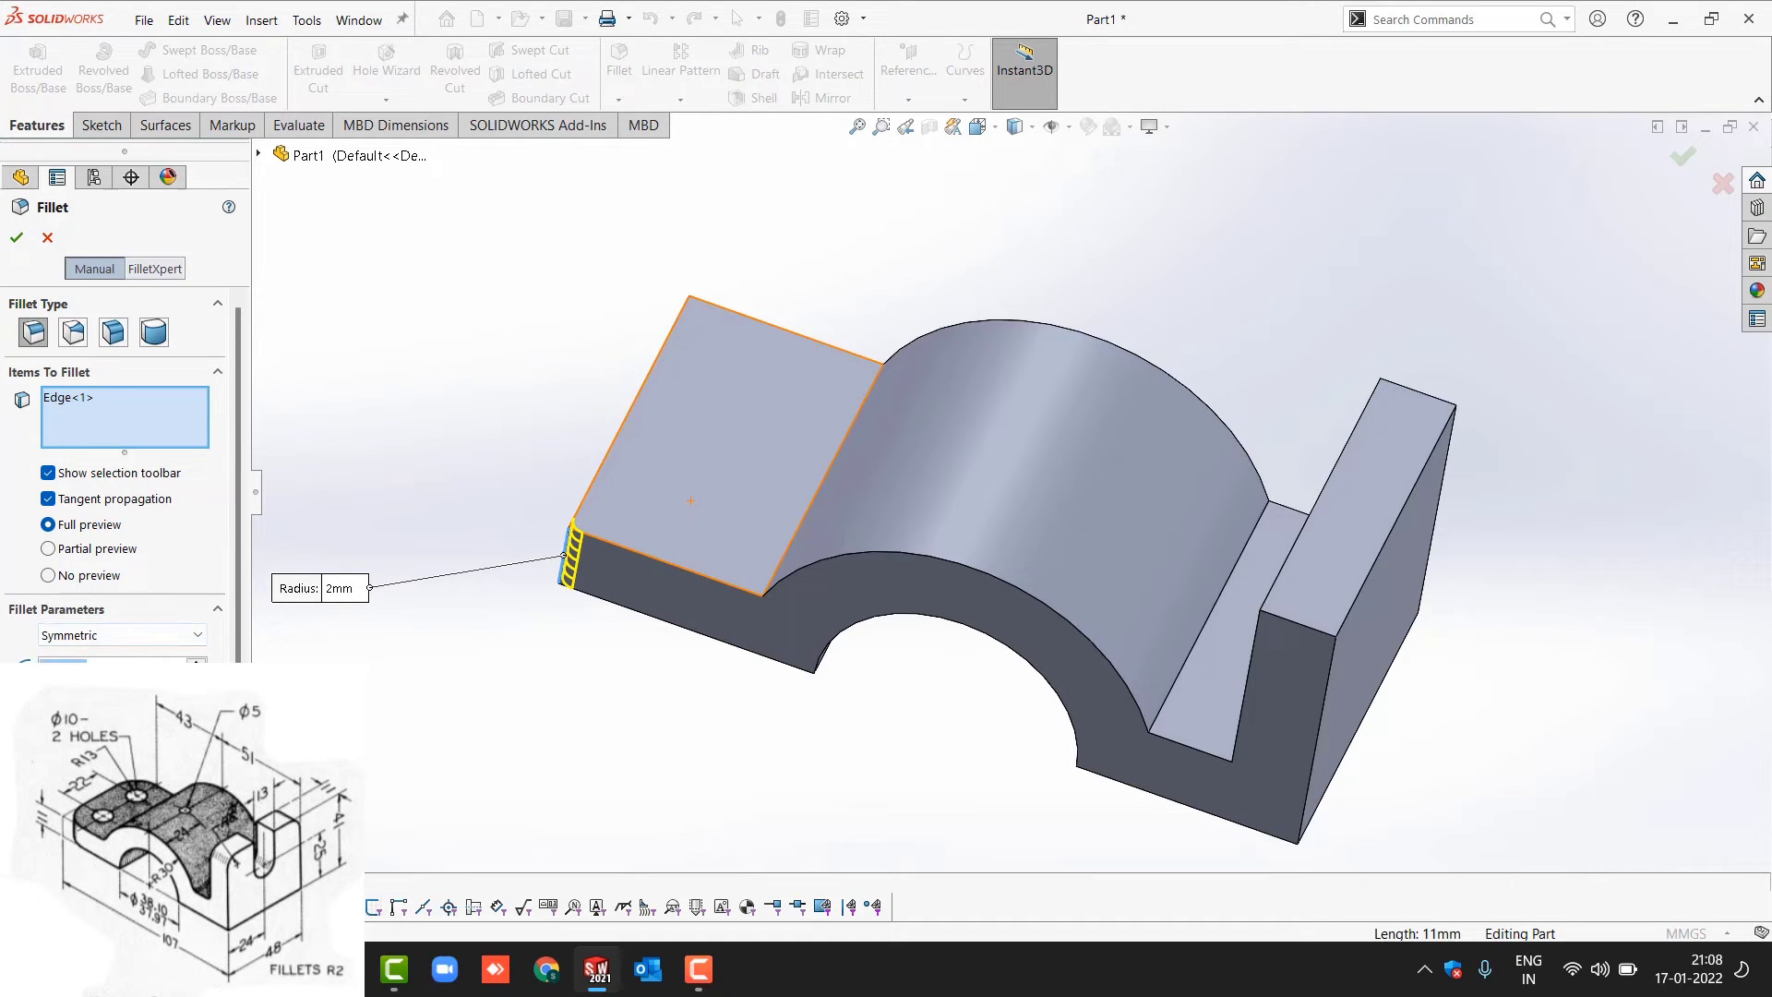
pyautogui.write('13')
pyautogui.moveTo(543, 341); pyautogui.dragTo(626, 357, button='middle')
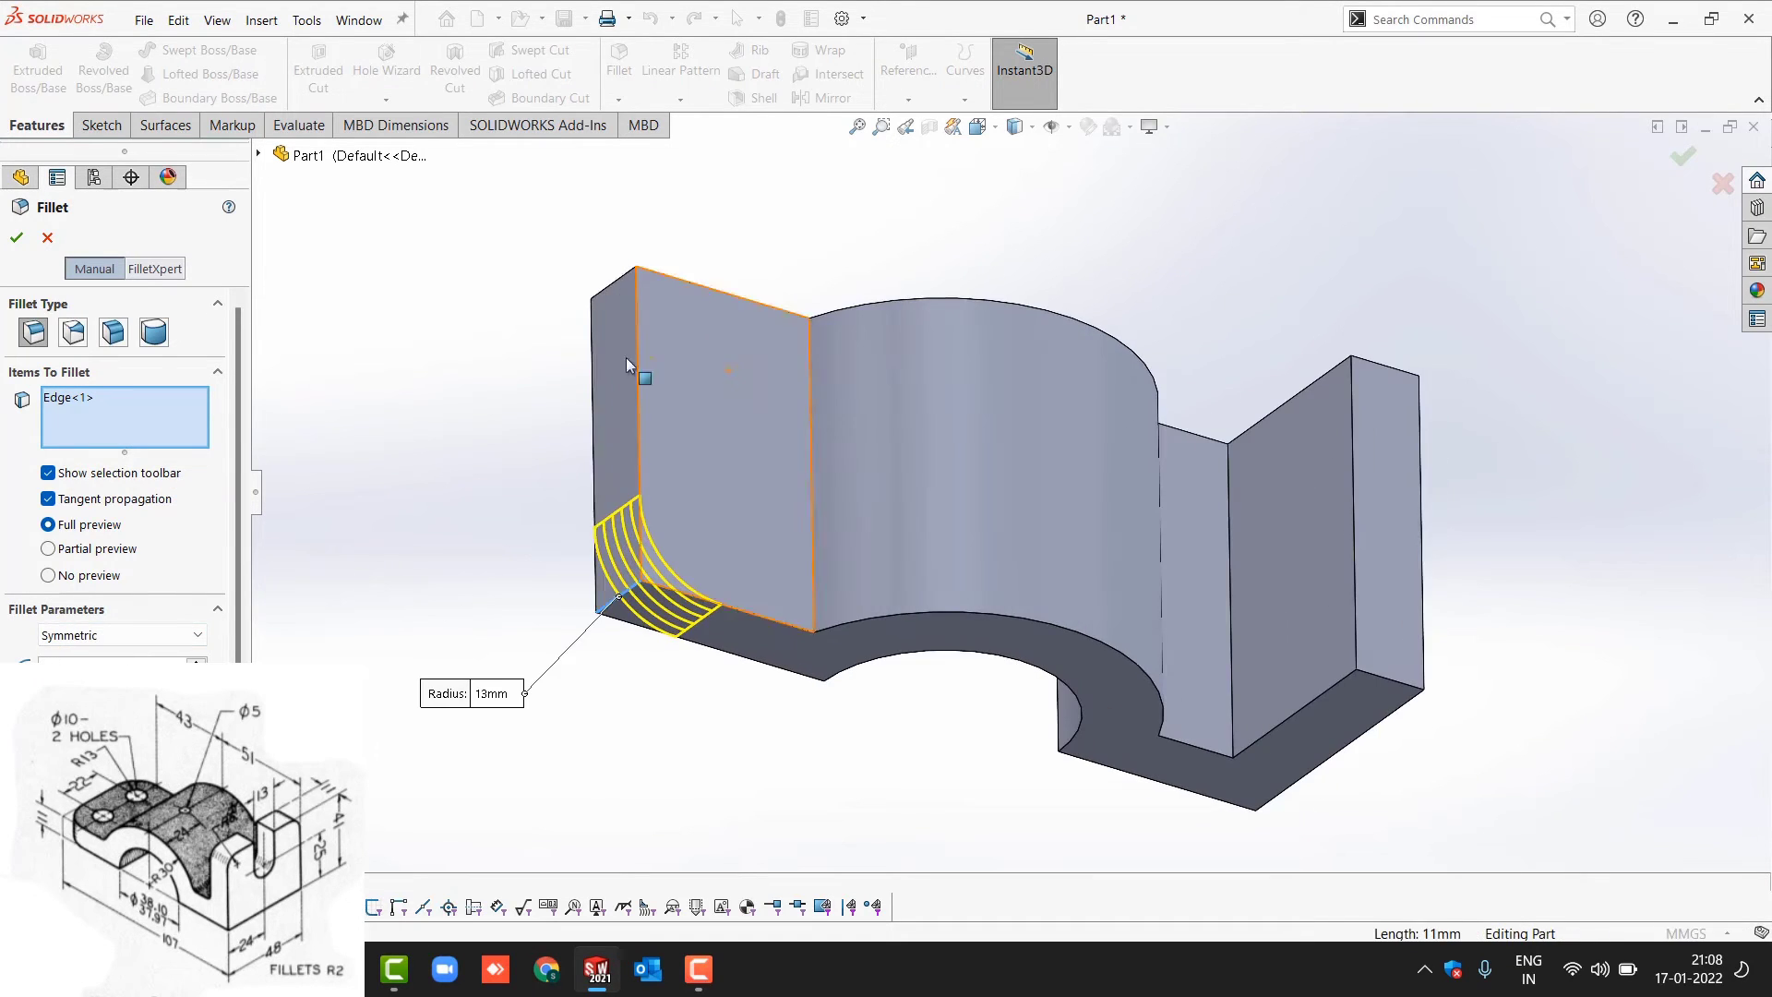
pyautogui.click(617, 281)
pyautogui.moveTo(617, 281); pyautogui.dragTo(684, 397, button='middle')
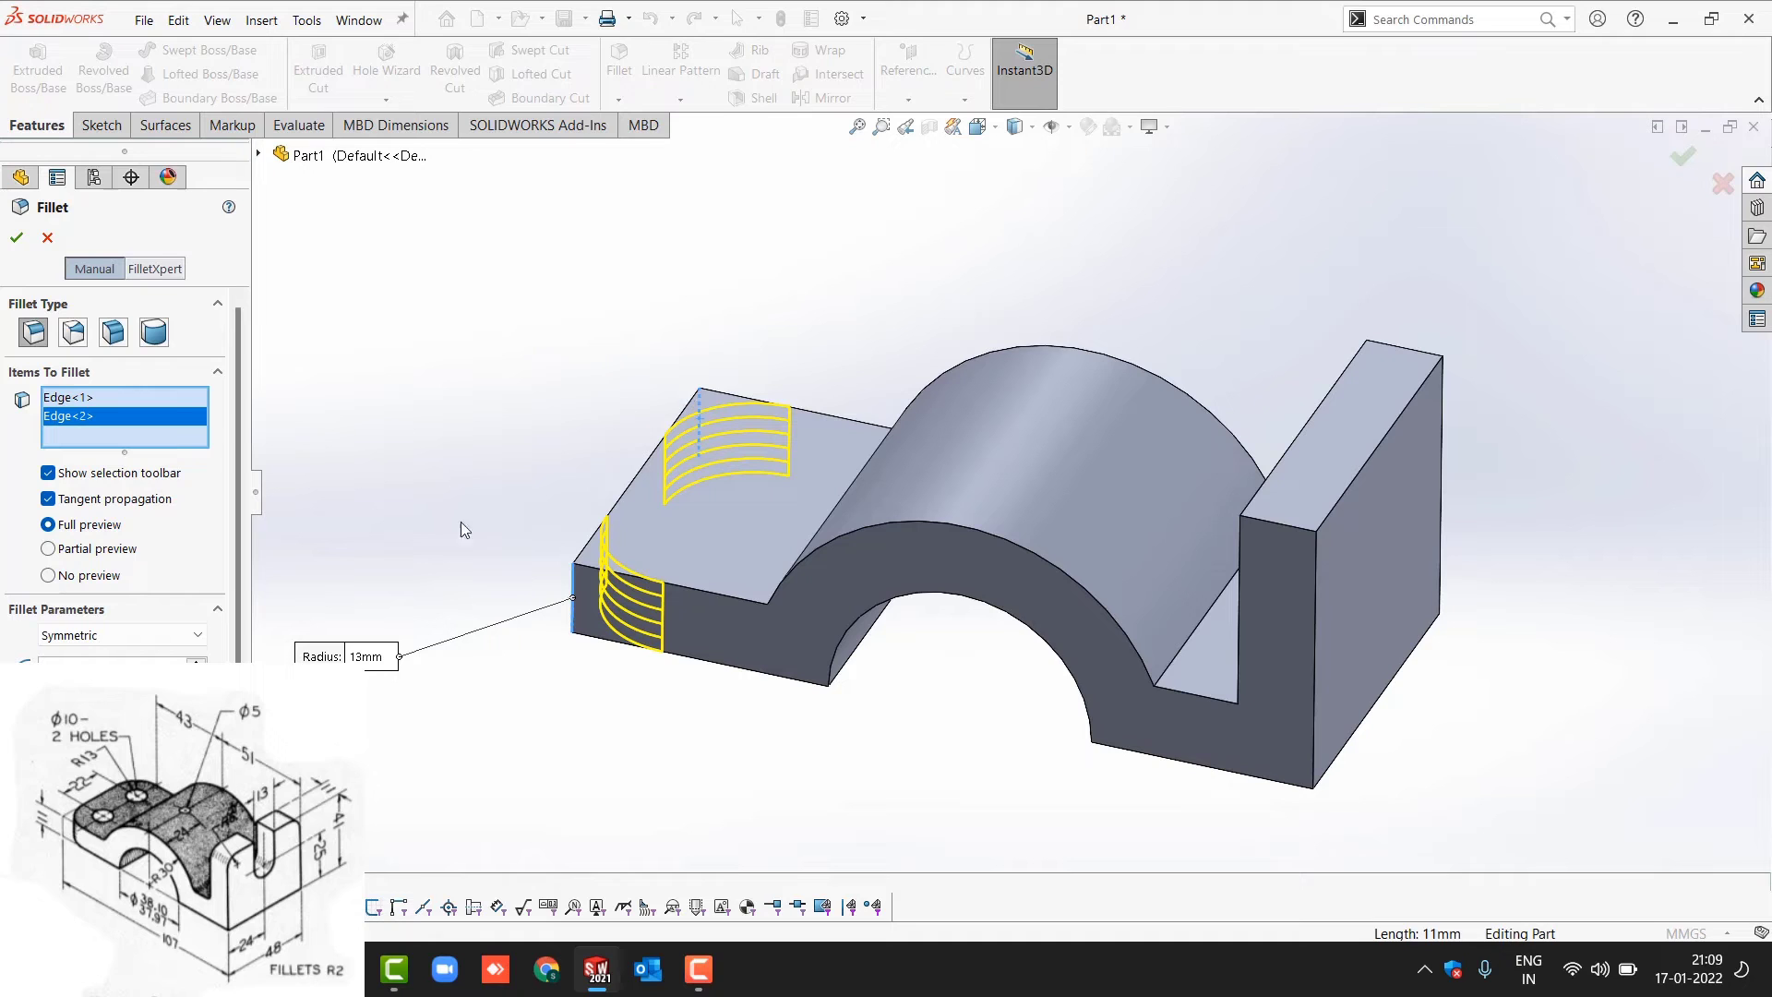
pyautogui.click(16, 237)
# Fillet the two top corners of the upright wall with a 6 mm radius
pyautogui.click(1292, 512)
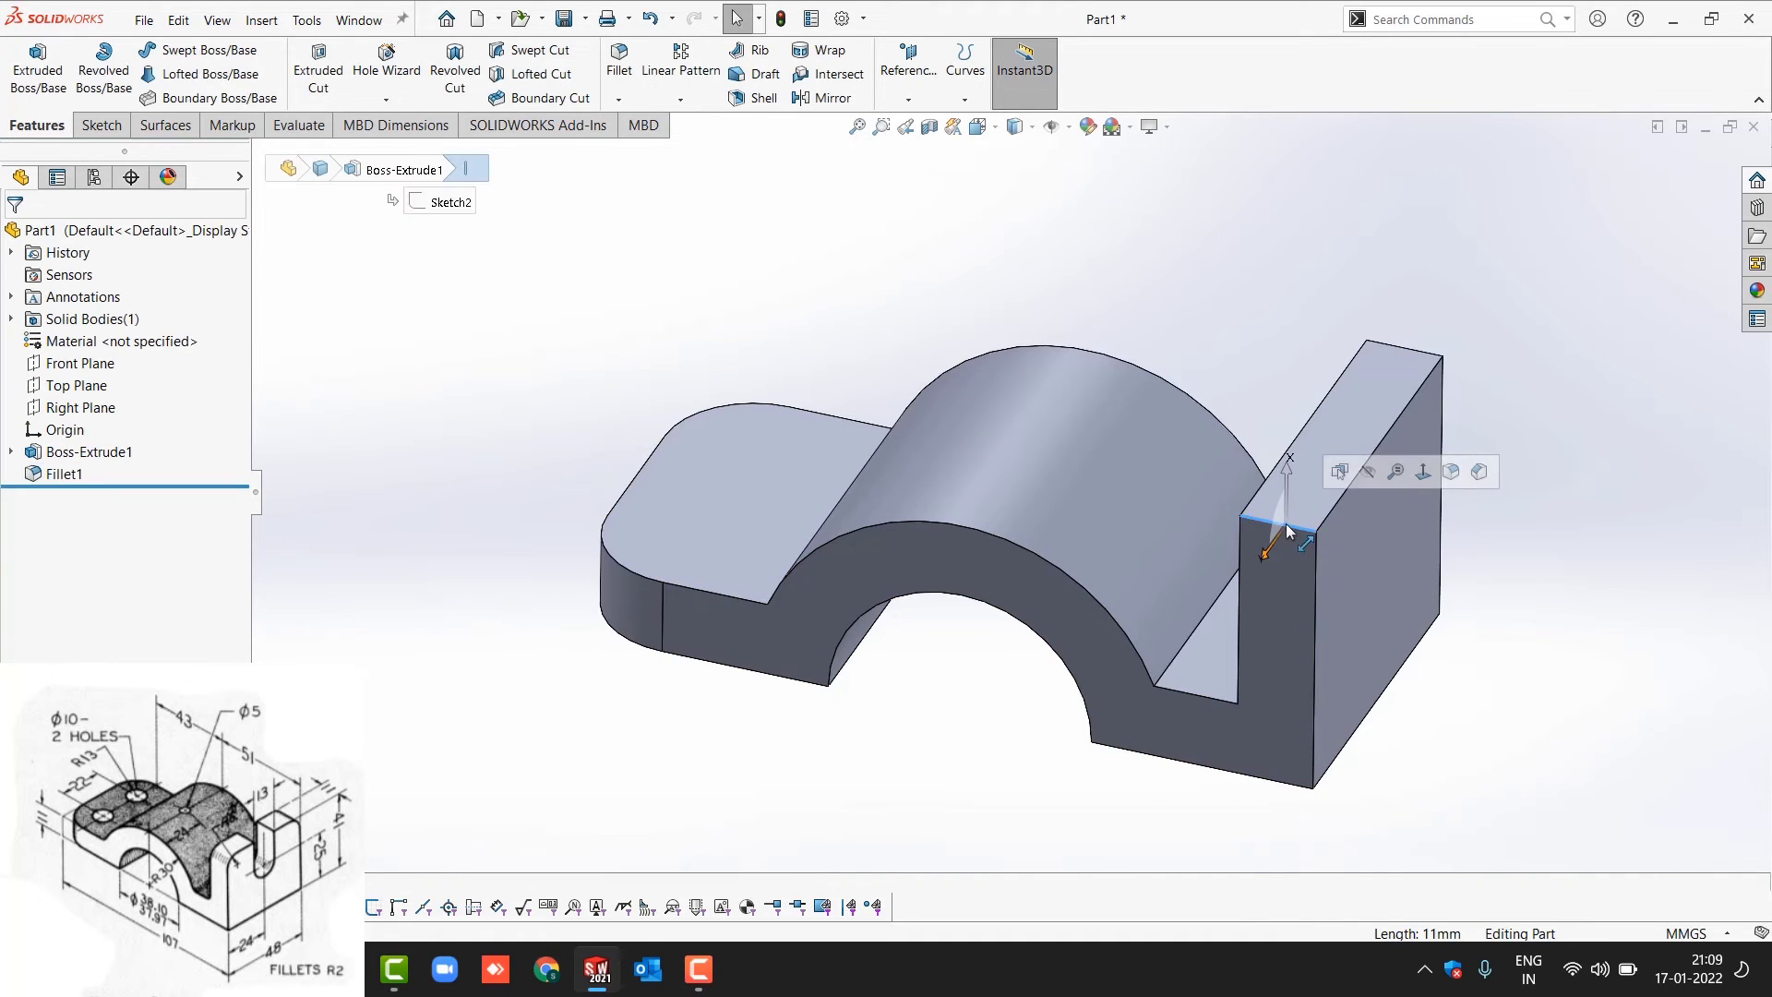
pyautogui.click(1451, 472)
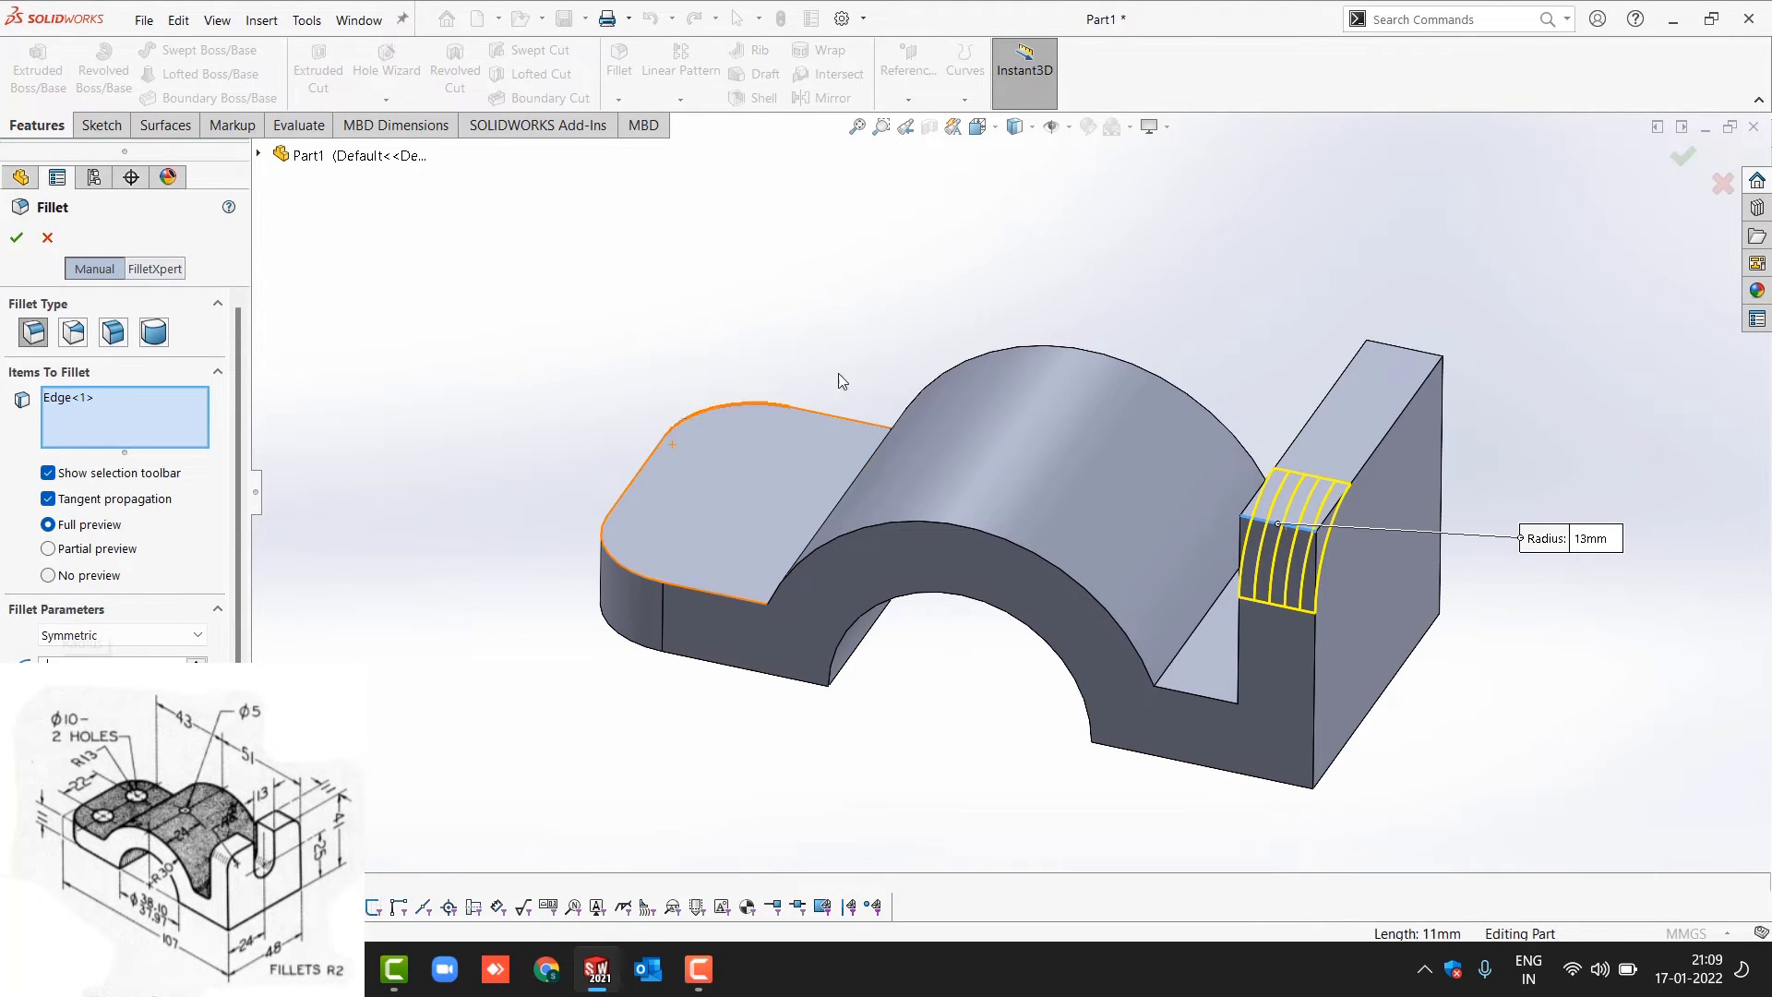
pyautogui.click(1393, 345)
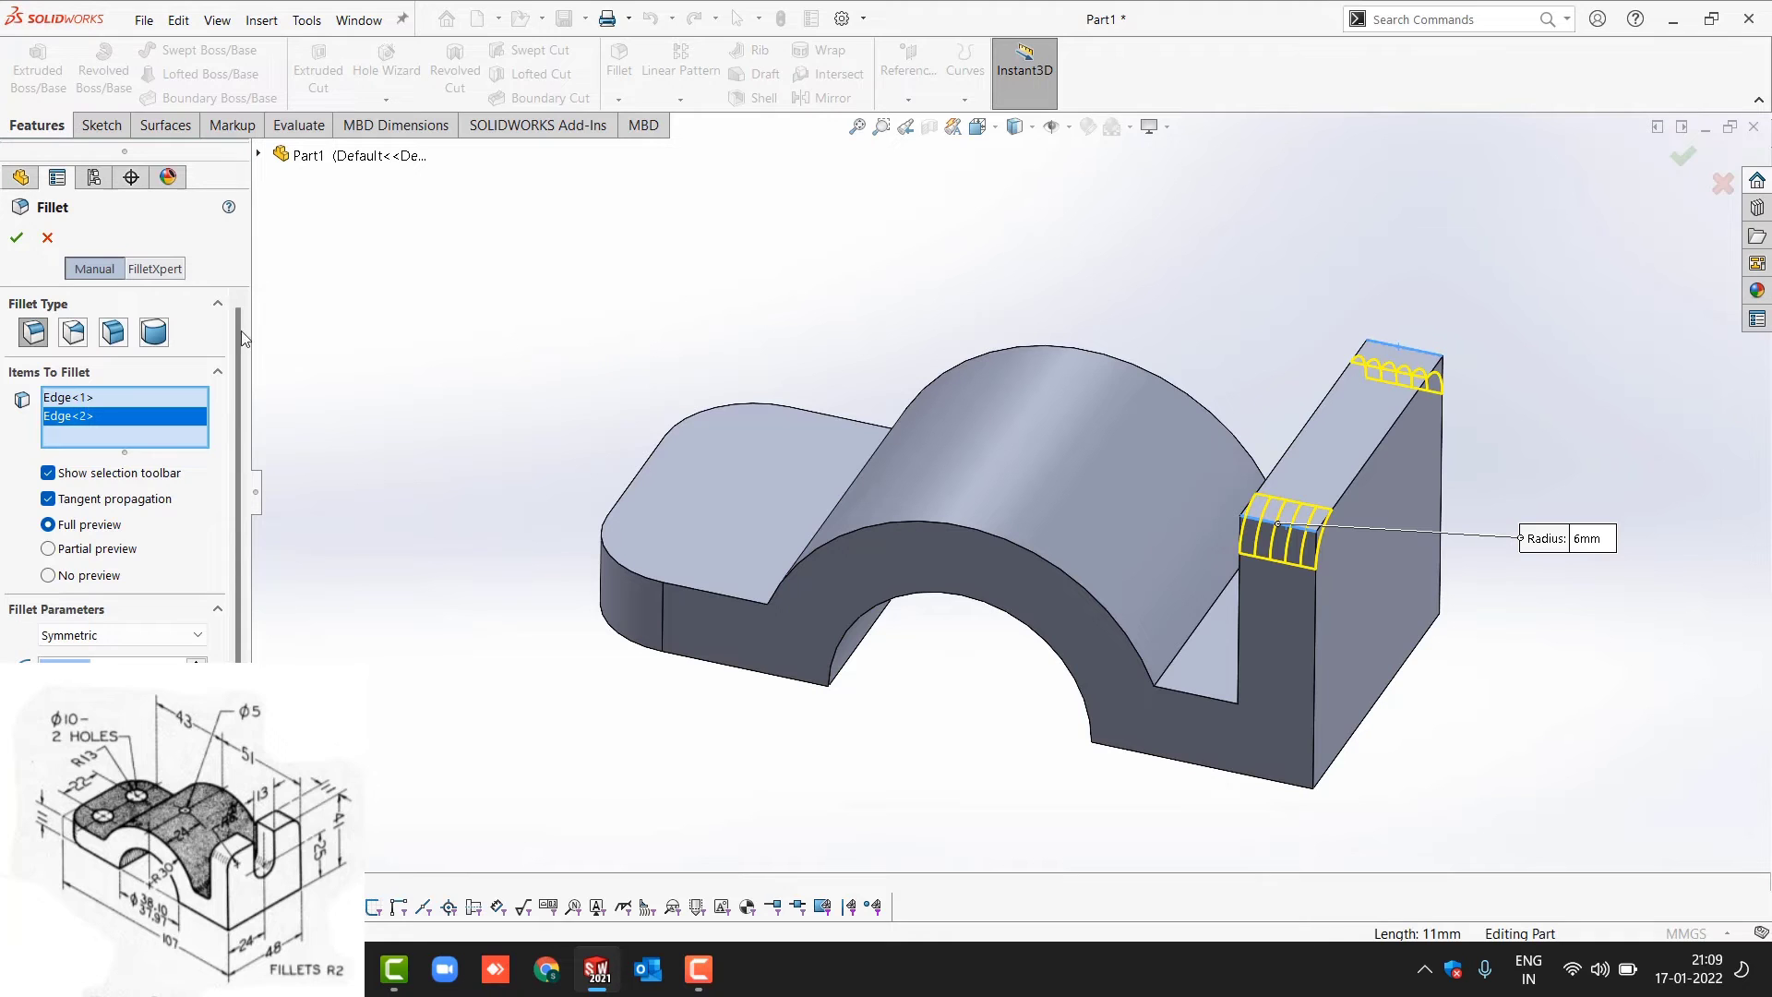
pyautogui.click(17, 240)
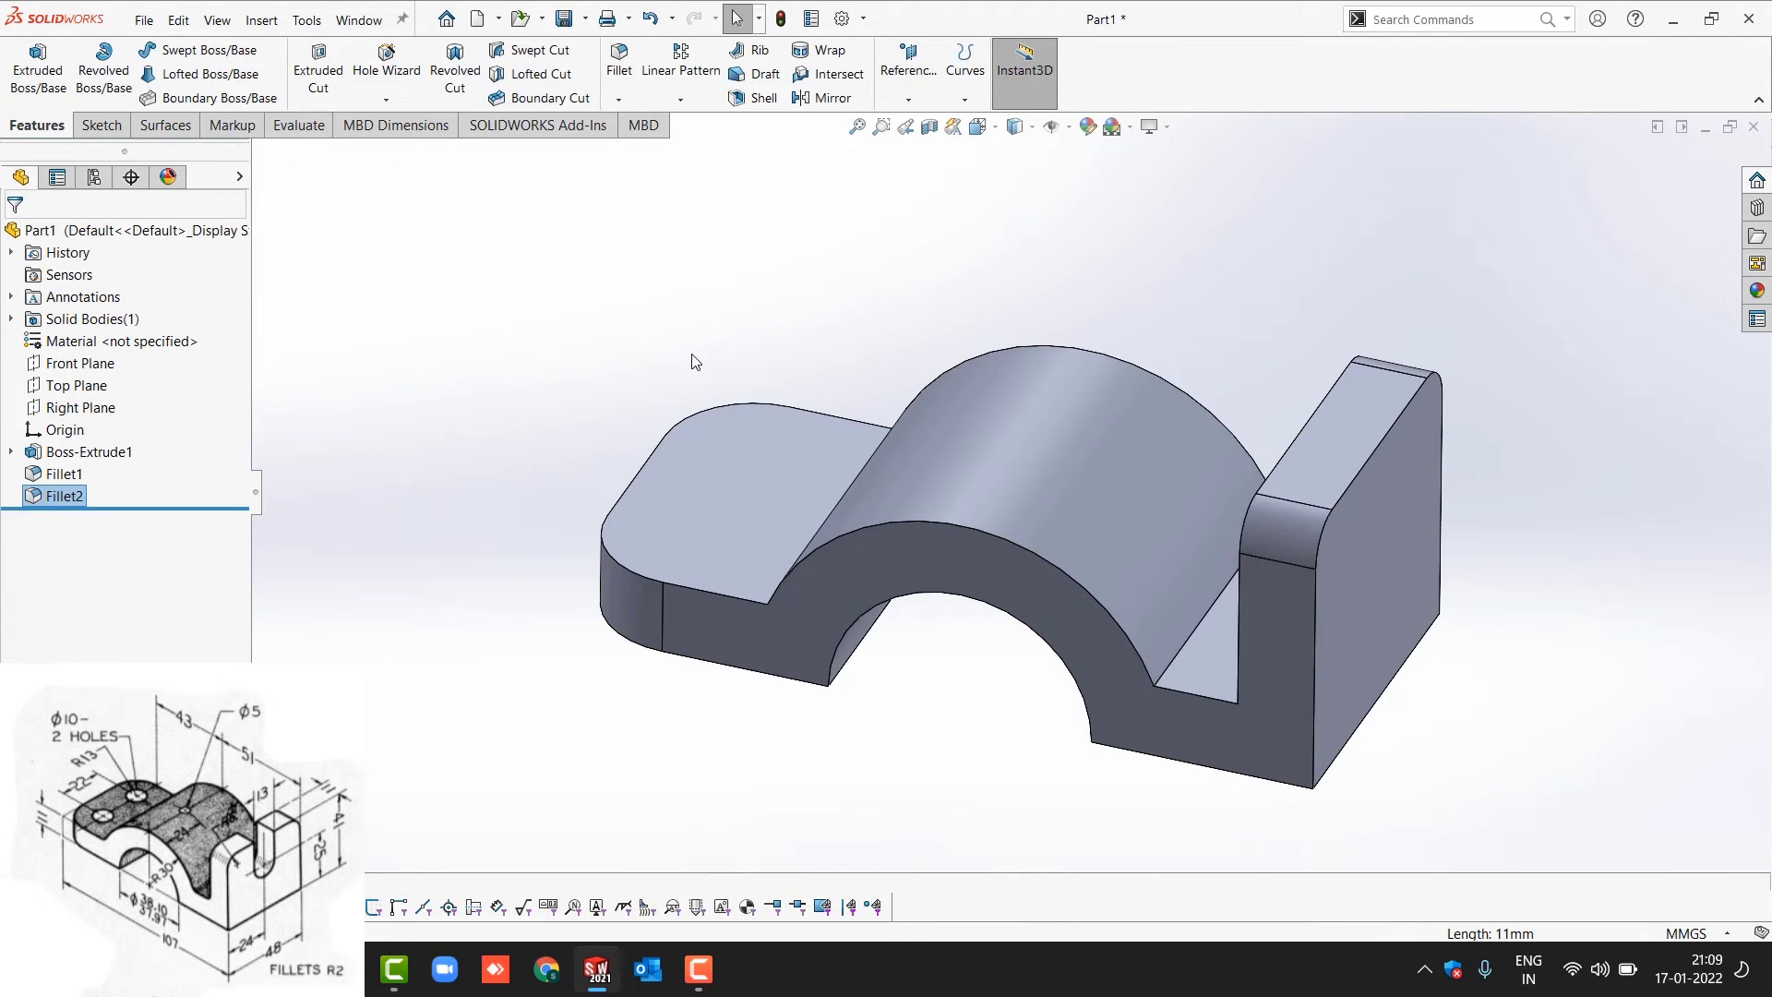
# Sketch a center rectangle about 9 mm wide on the upright wall's outer face, centred on the midpoint of its top edge
pyautogui.click(1395, 476)
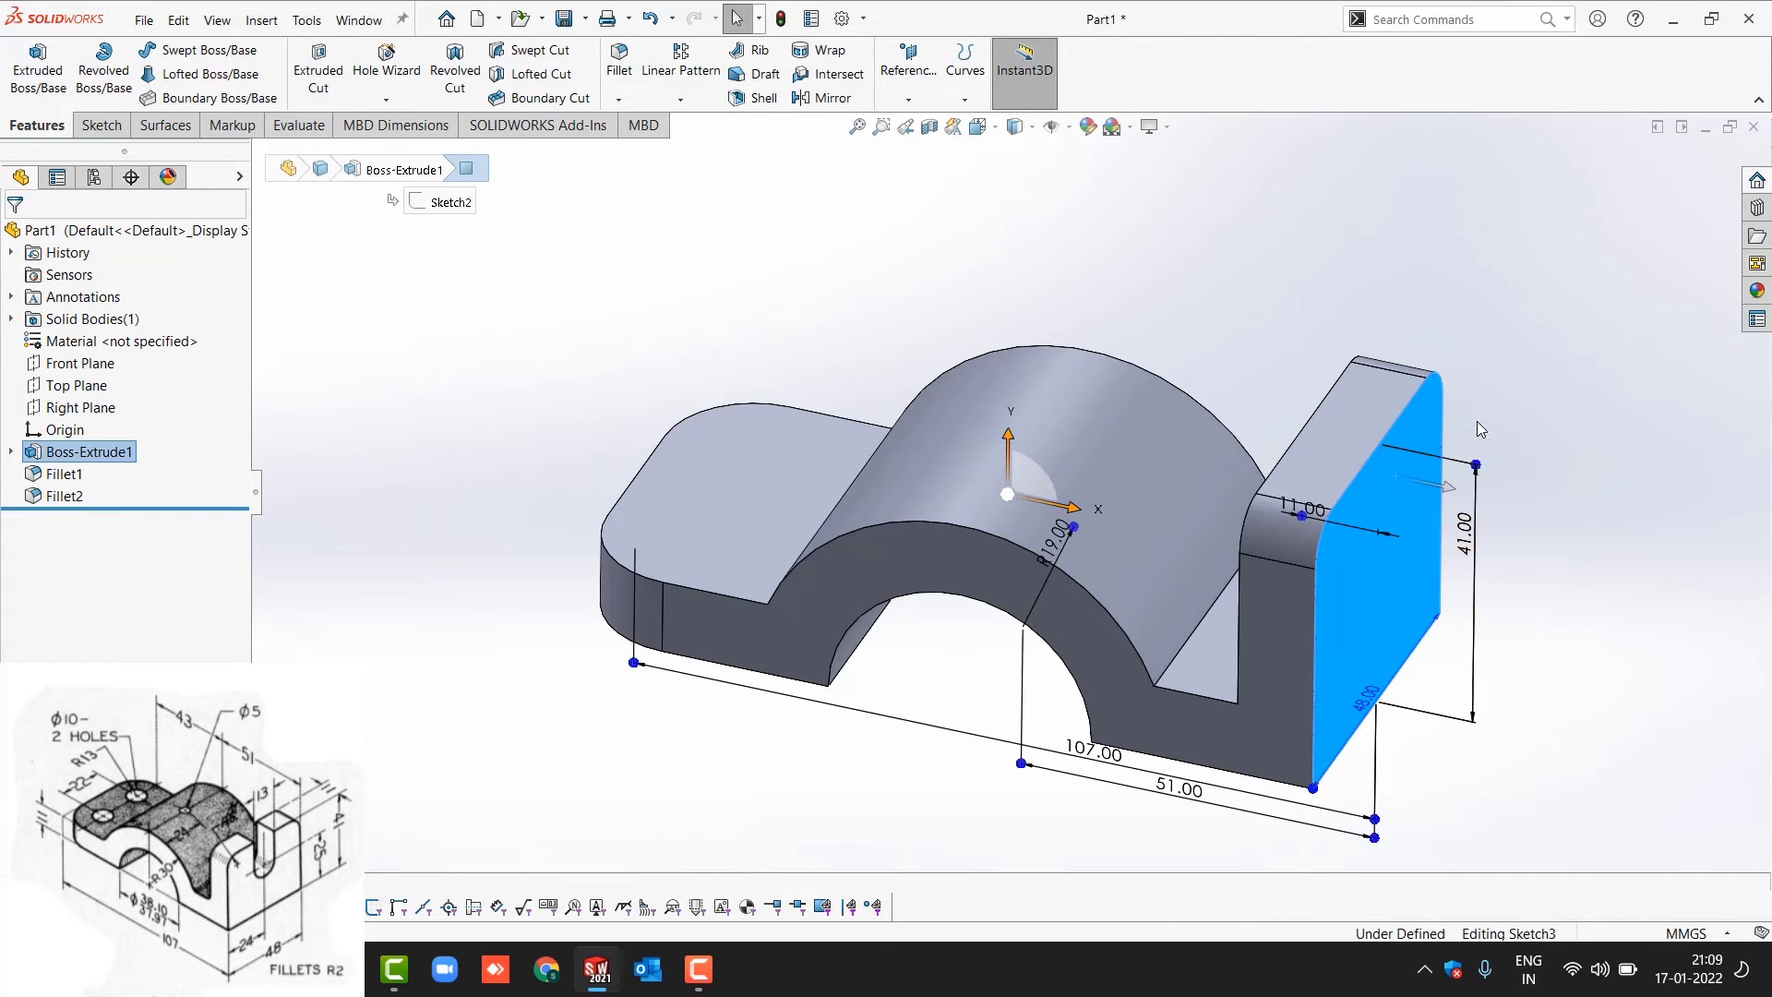
pyautogui.click(1477, 417)
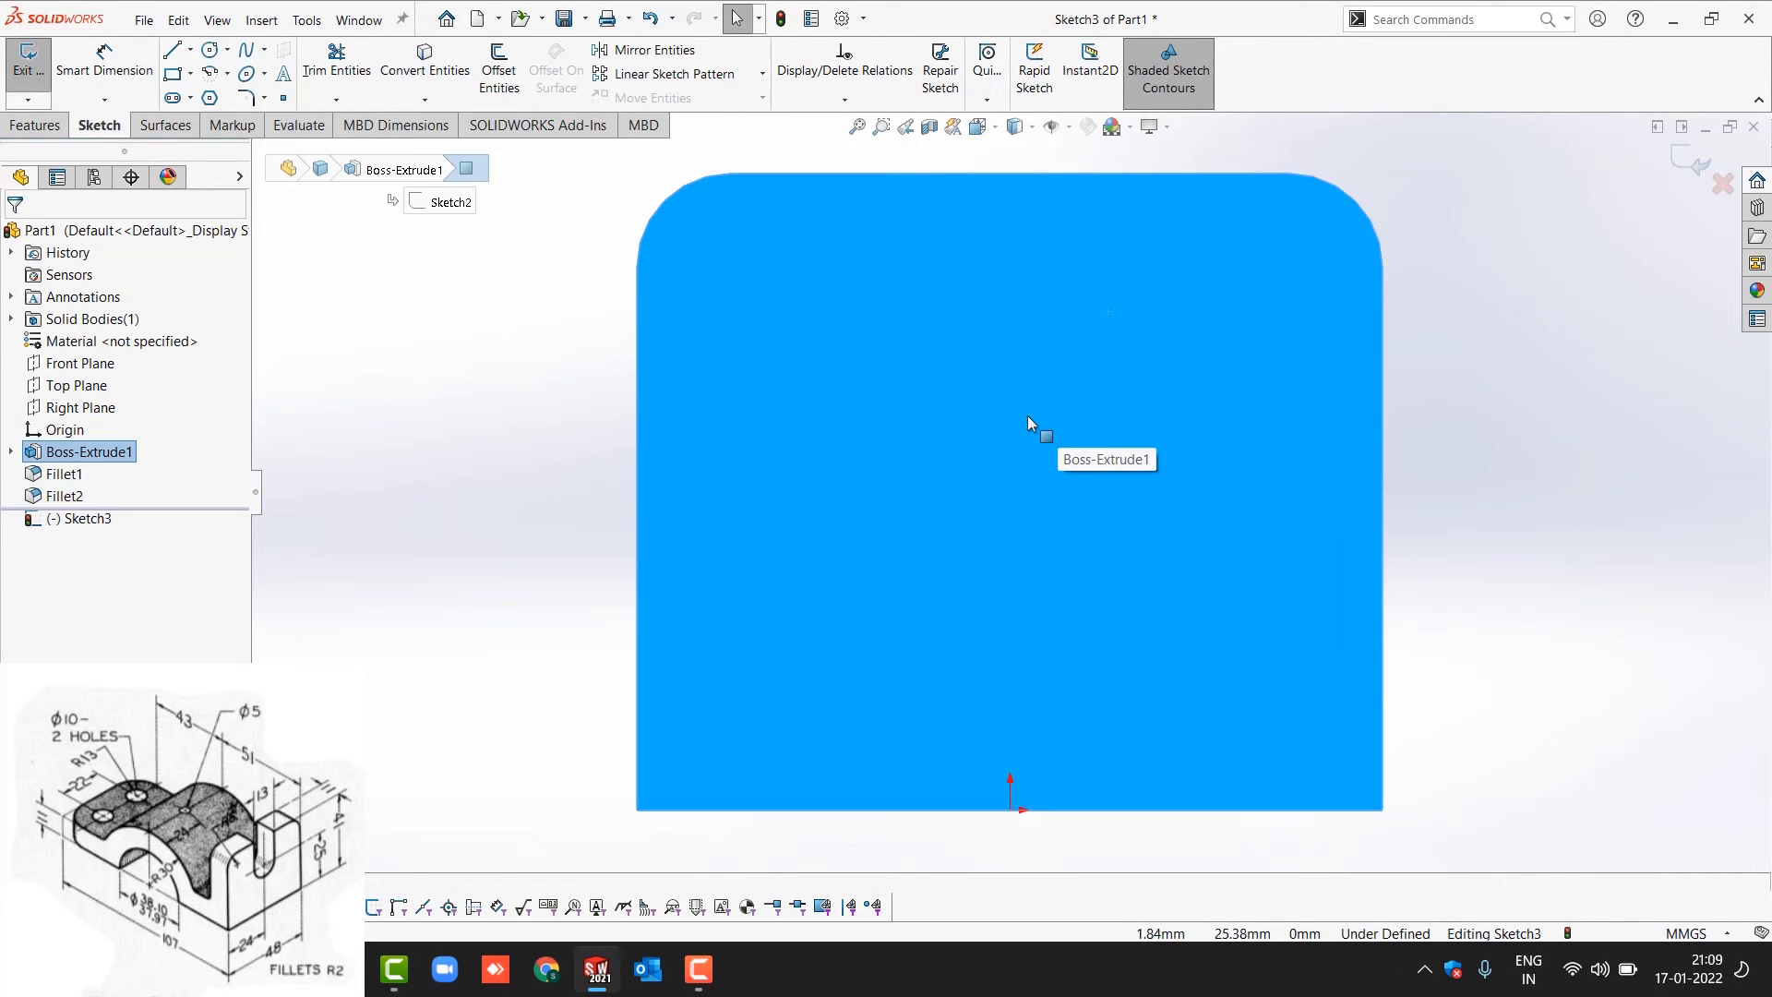
pyautogui.click(191, 74)
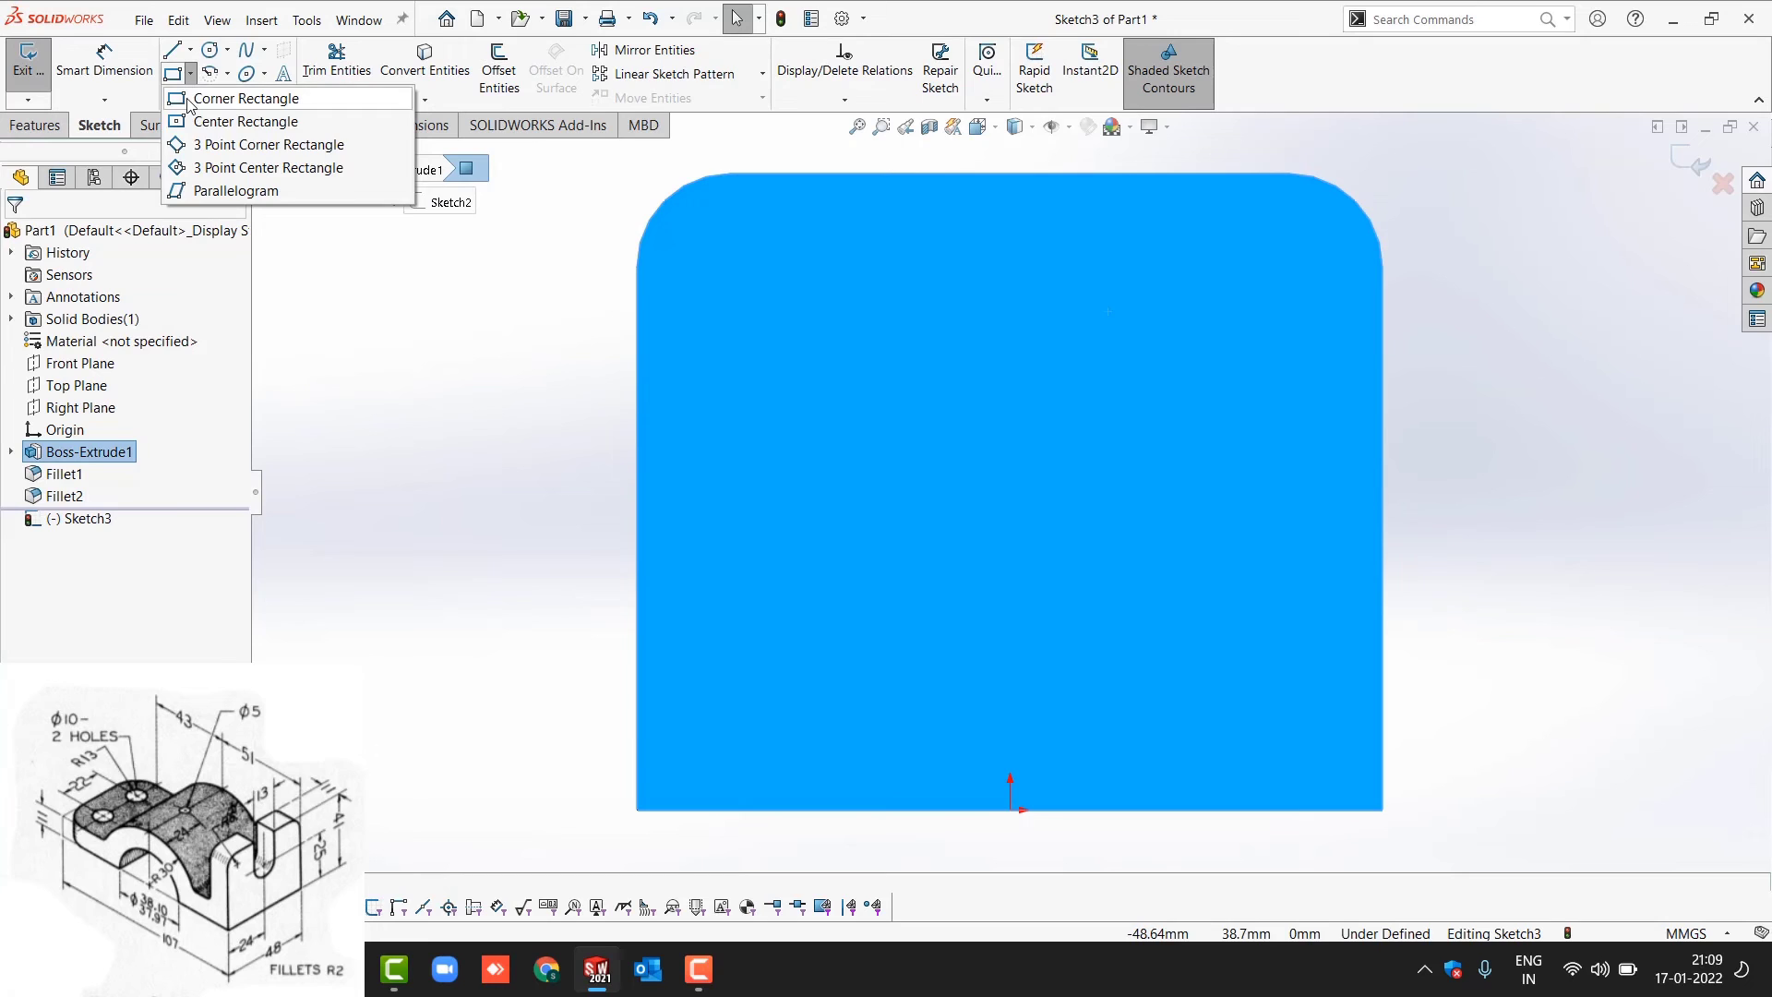
pyautogui.click(196, 99)
pyautogui.click(191, 75)
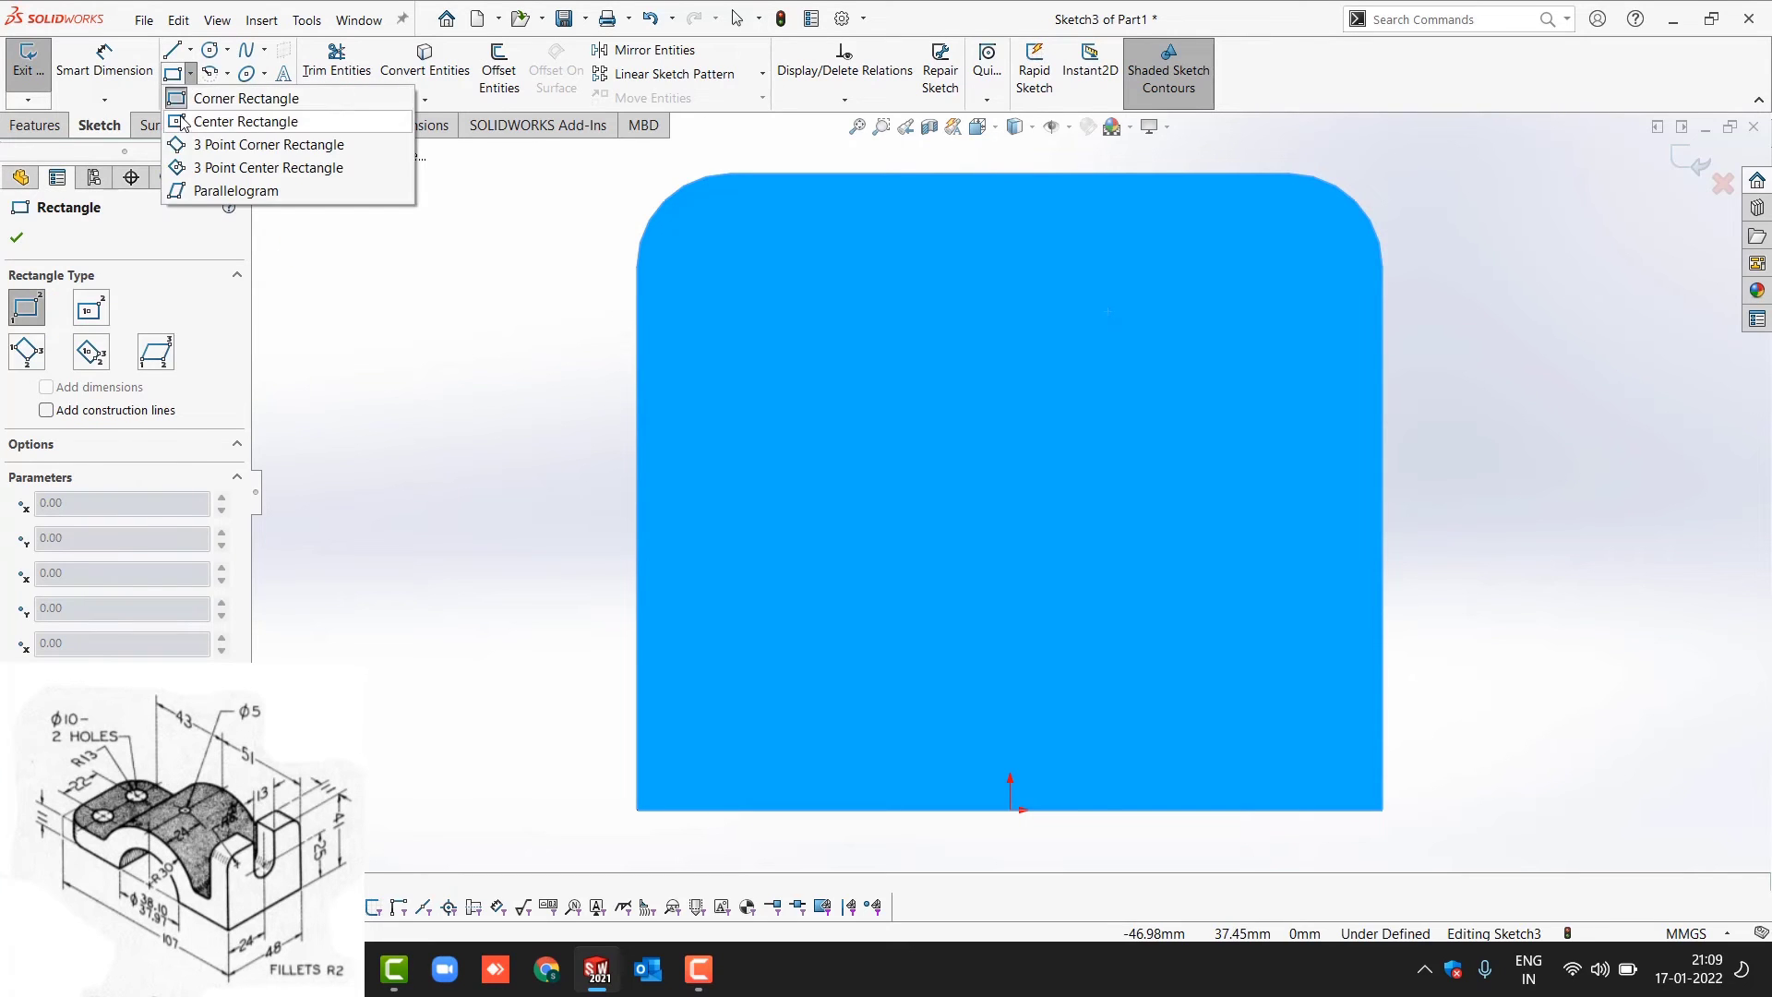
pyautogui.click(222, 115)
pyautogui.click(1015, 189)
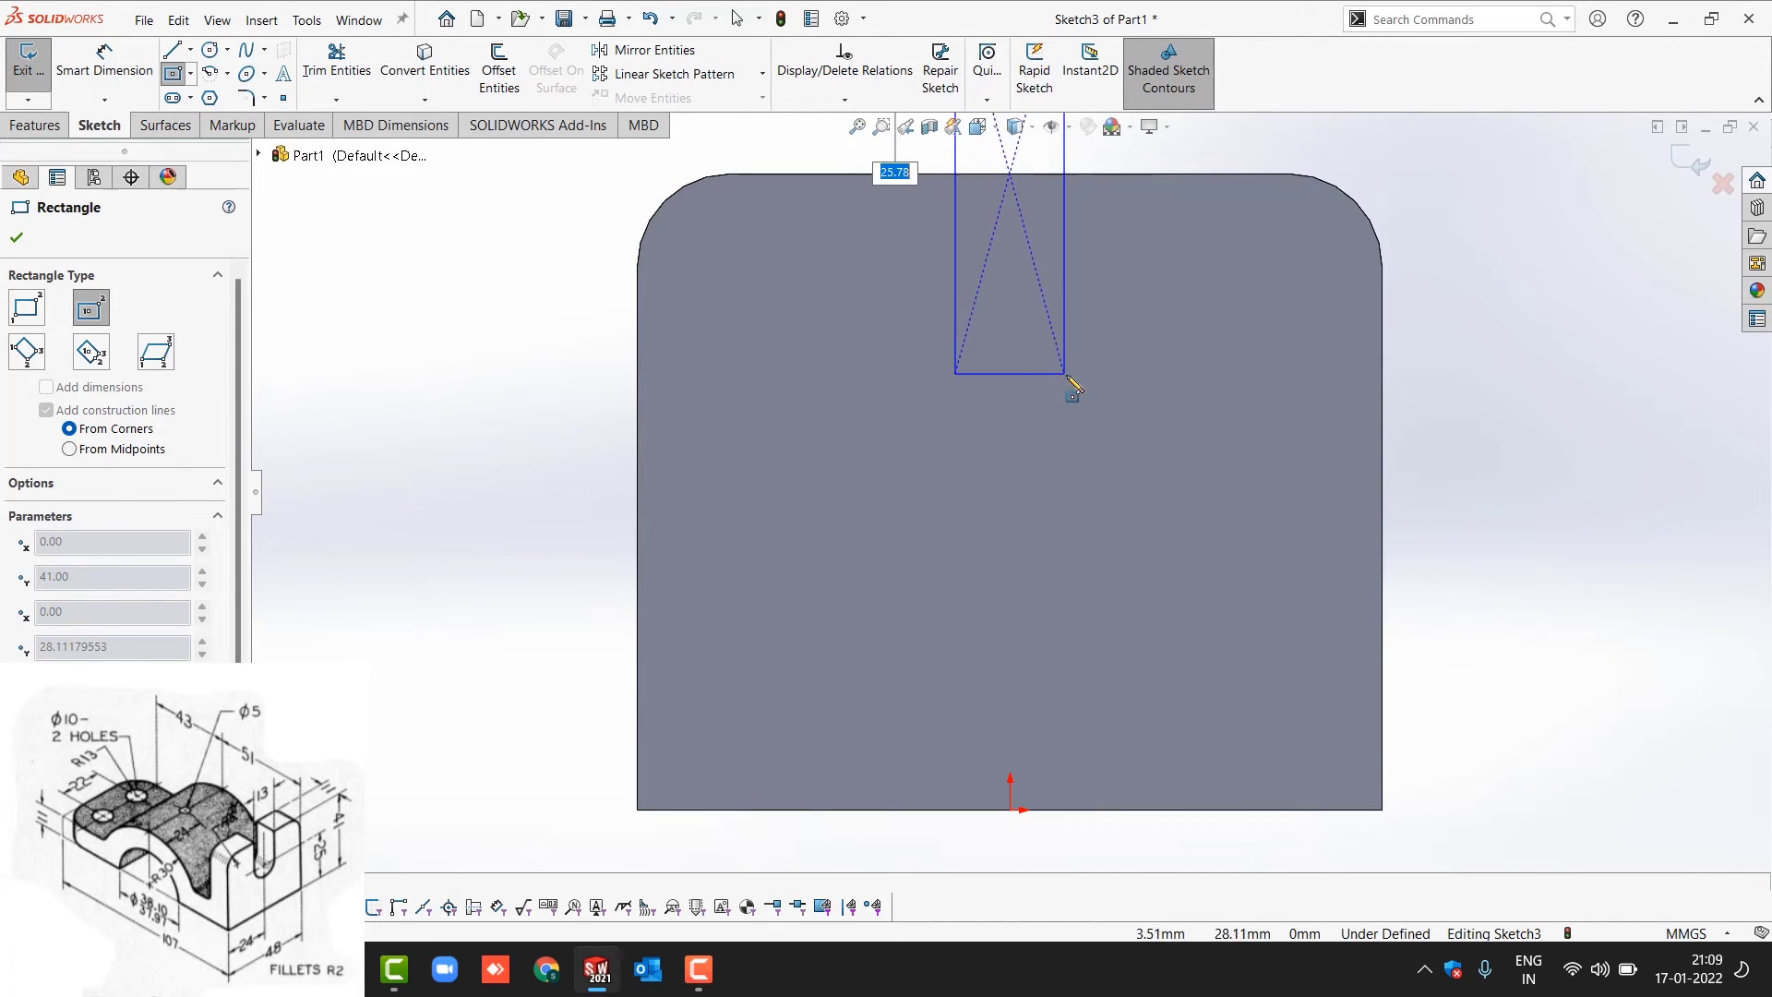
pyautogui.click(1080, 413)
pyautogui.scroll(3, 1085, 422)
pyautogui.press('Escape')
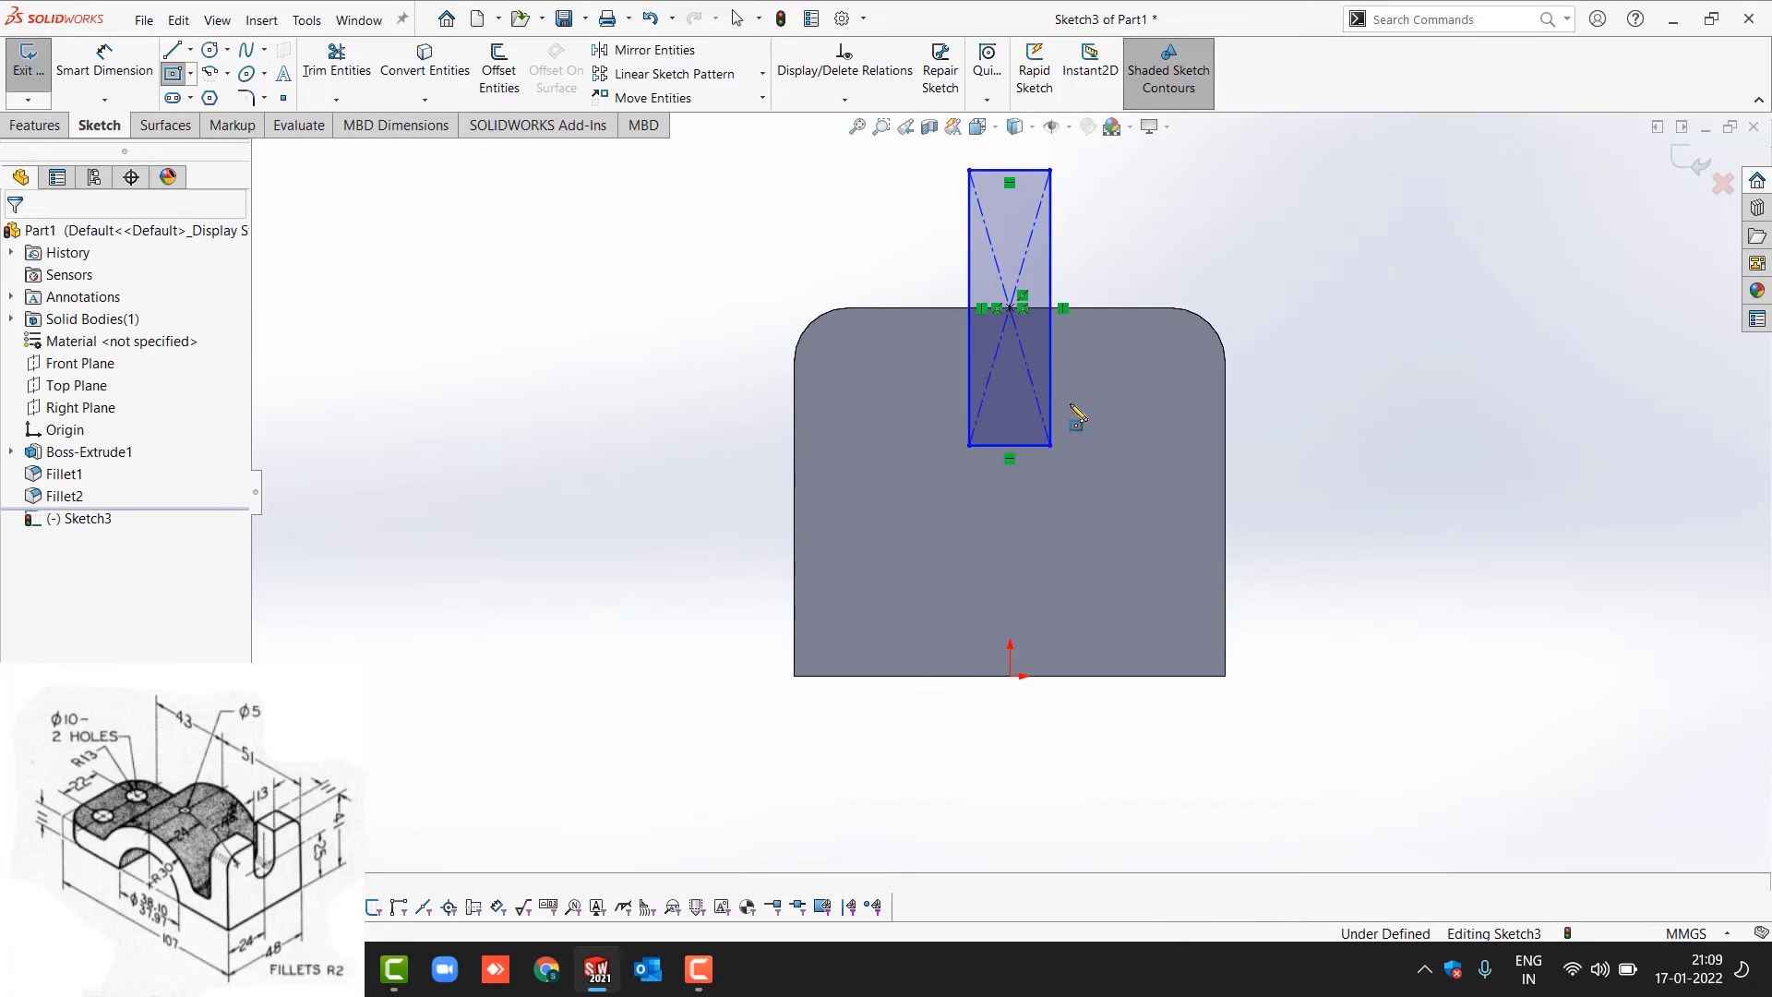
# Dimension the rectangle's lower edge at 25 mm above the wall's bottom edge
pyautogui.press('d')
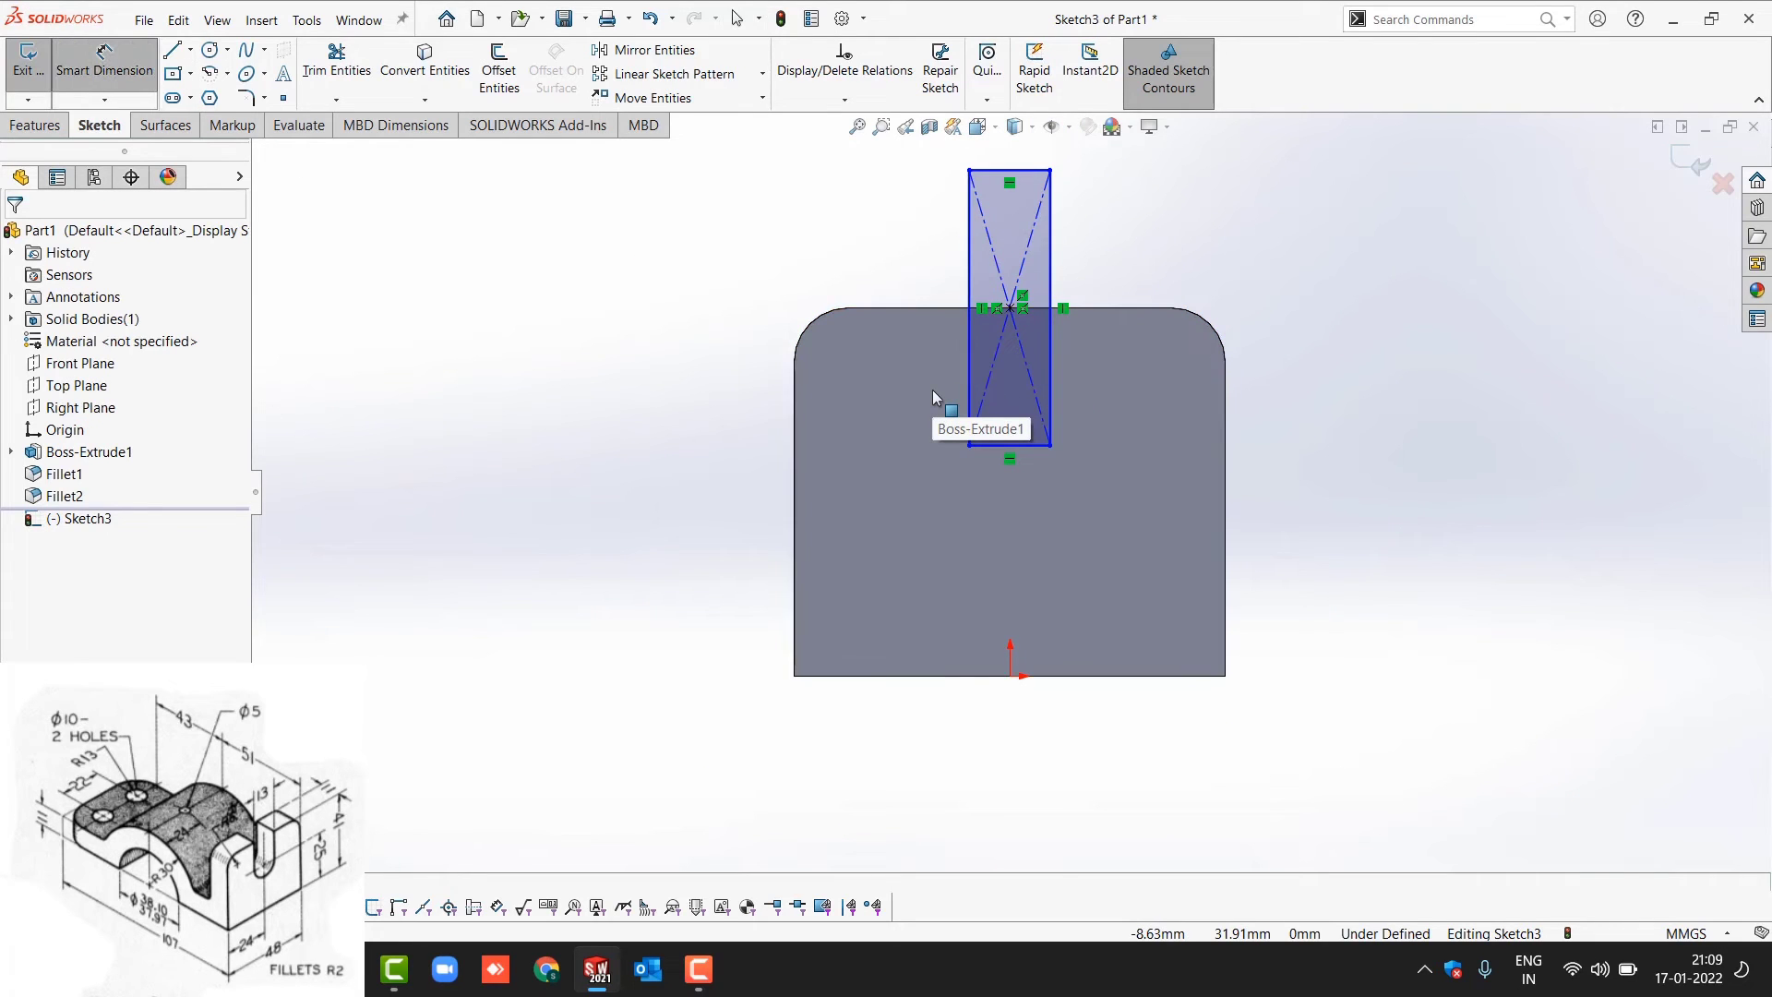
pyautogui.click(934, 675)
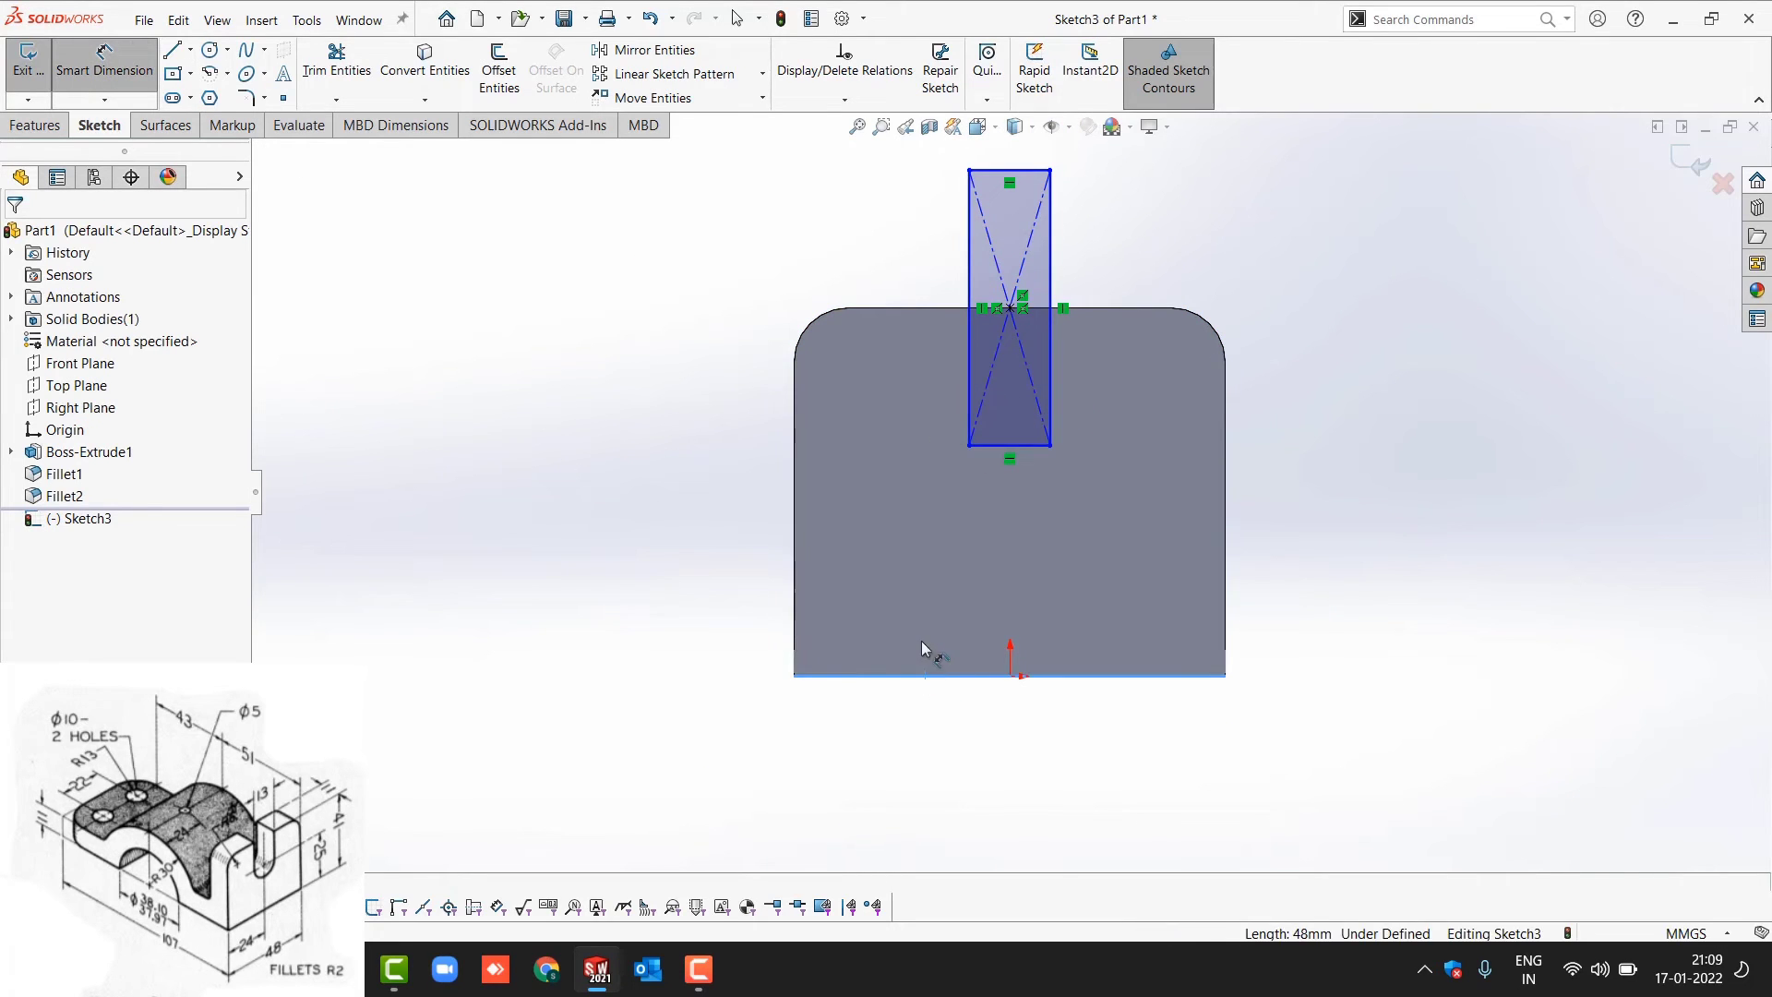
pyautogui.click(1006, 447)
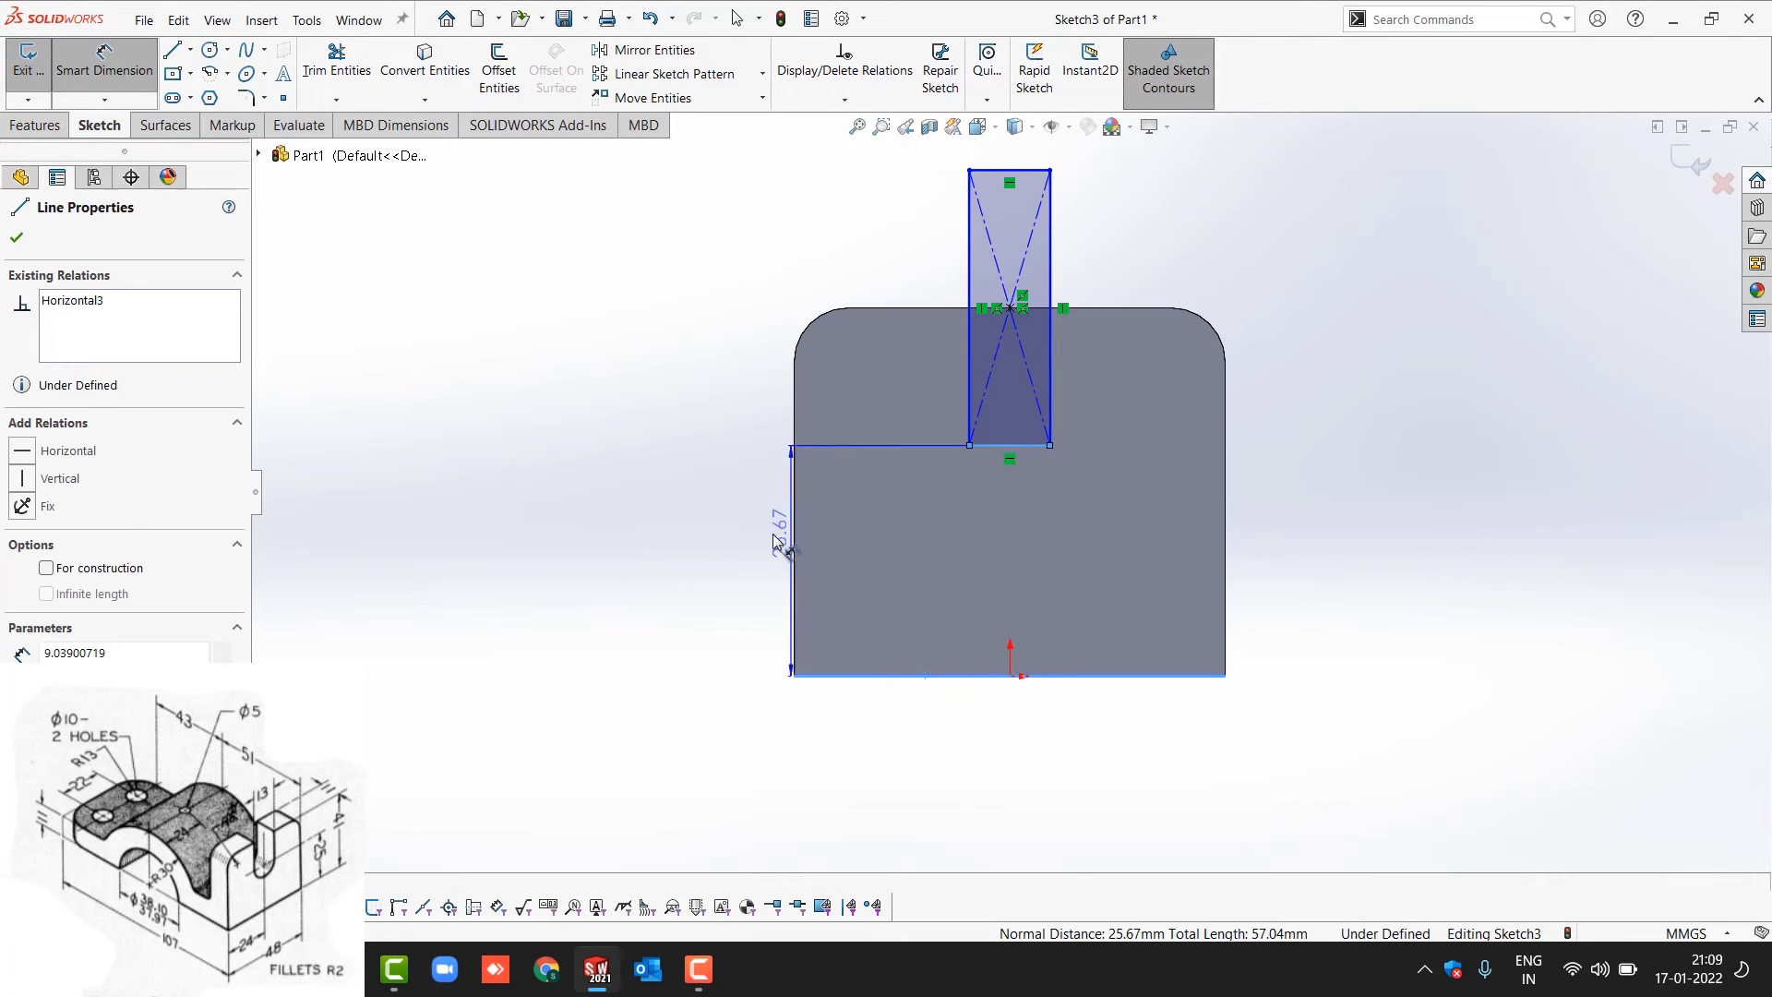
pyautogui.click(752, 553)
pyautogui.write('25')
pyautogui.press('Return')
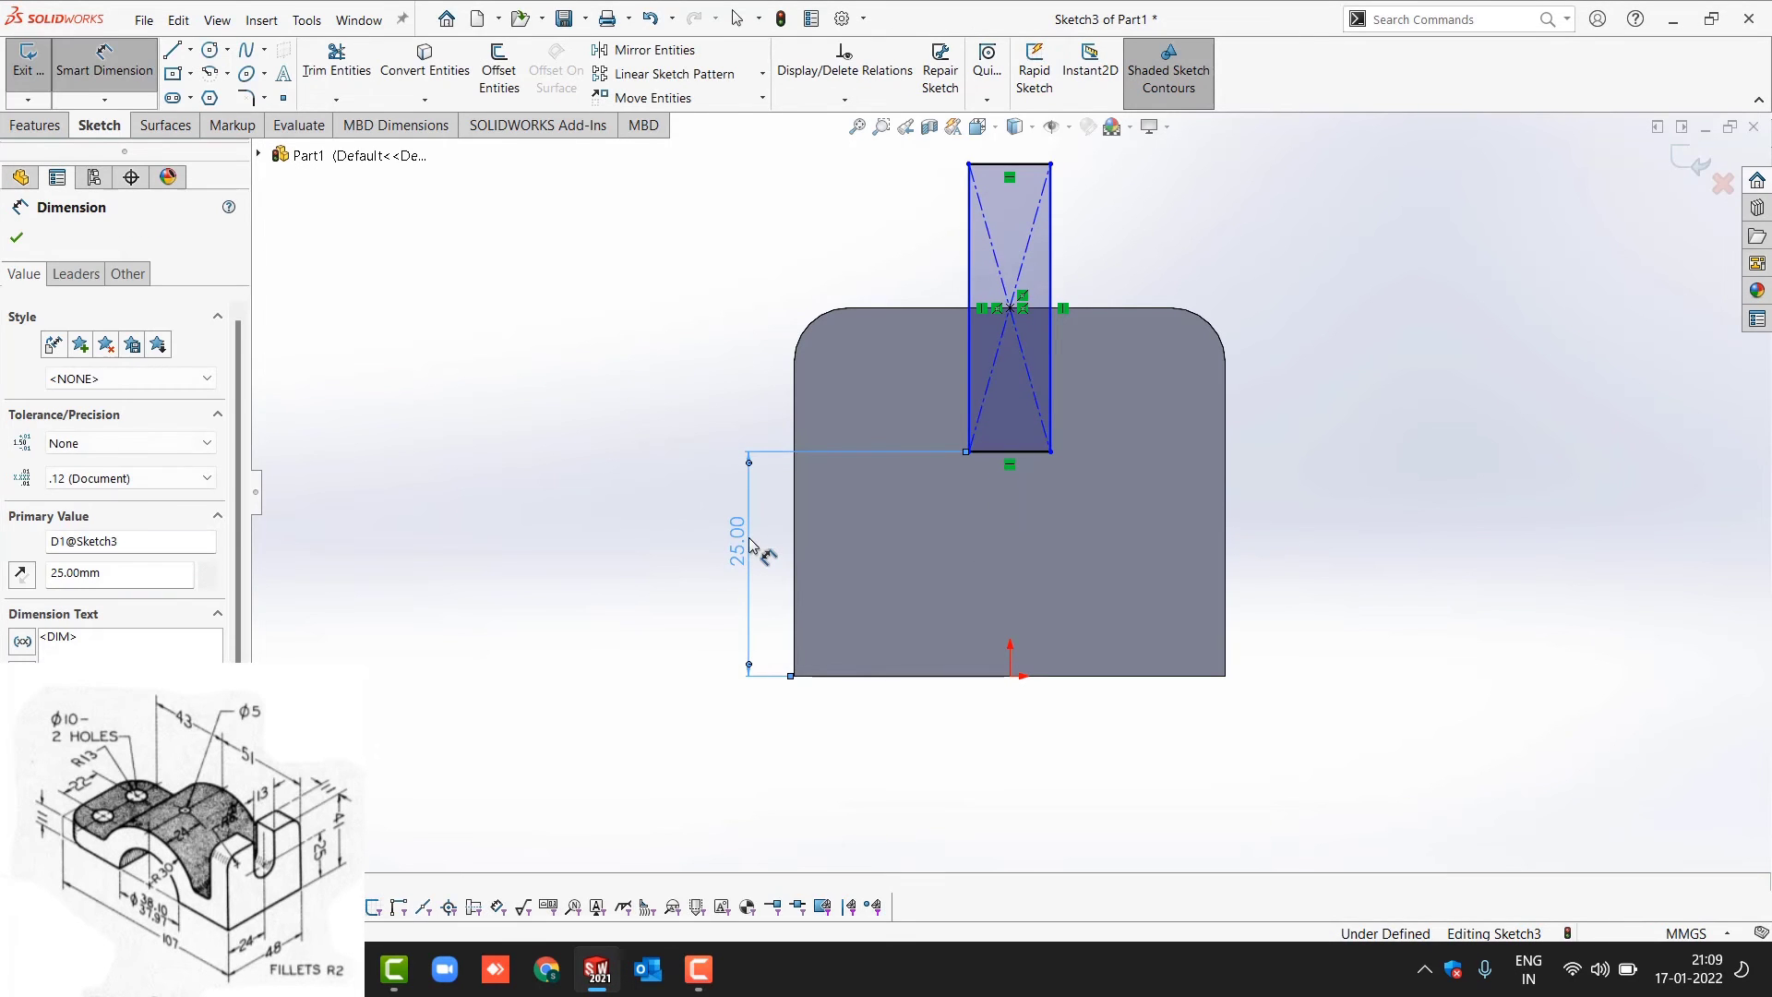
# Dimension the rectangle's width as 13 mm
pyautogui.click(1009, 462)
pyautogui.click(1008, 473)
pyautogui.write('13')
pyautogui.press('Return')
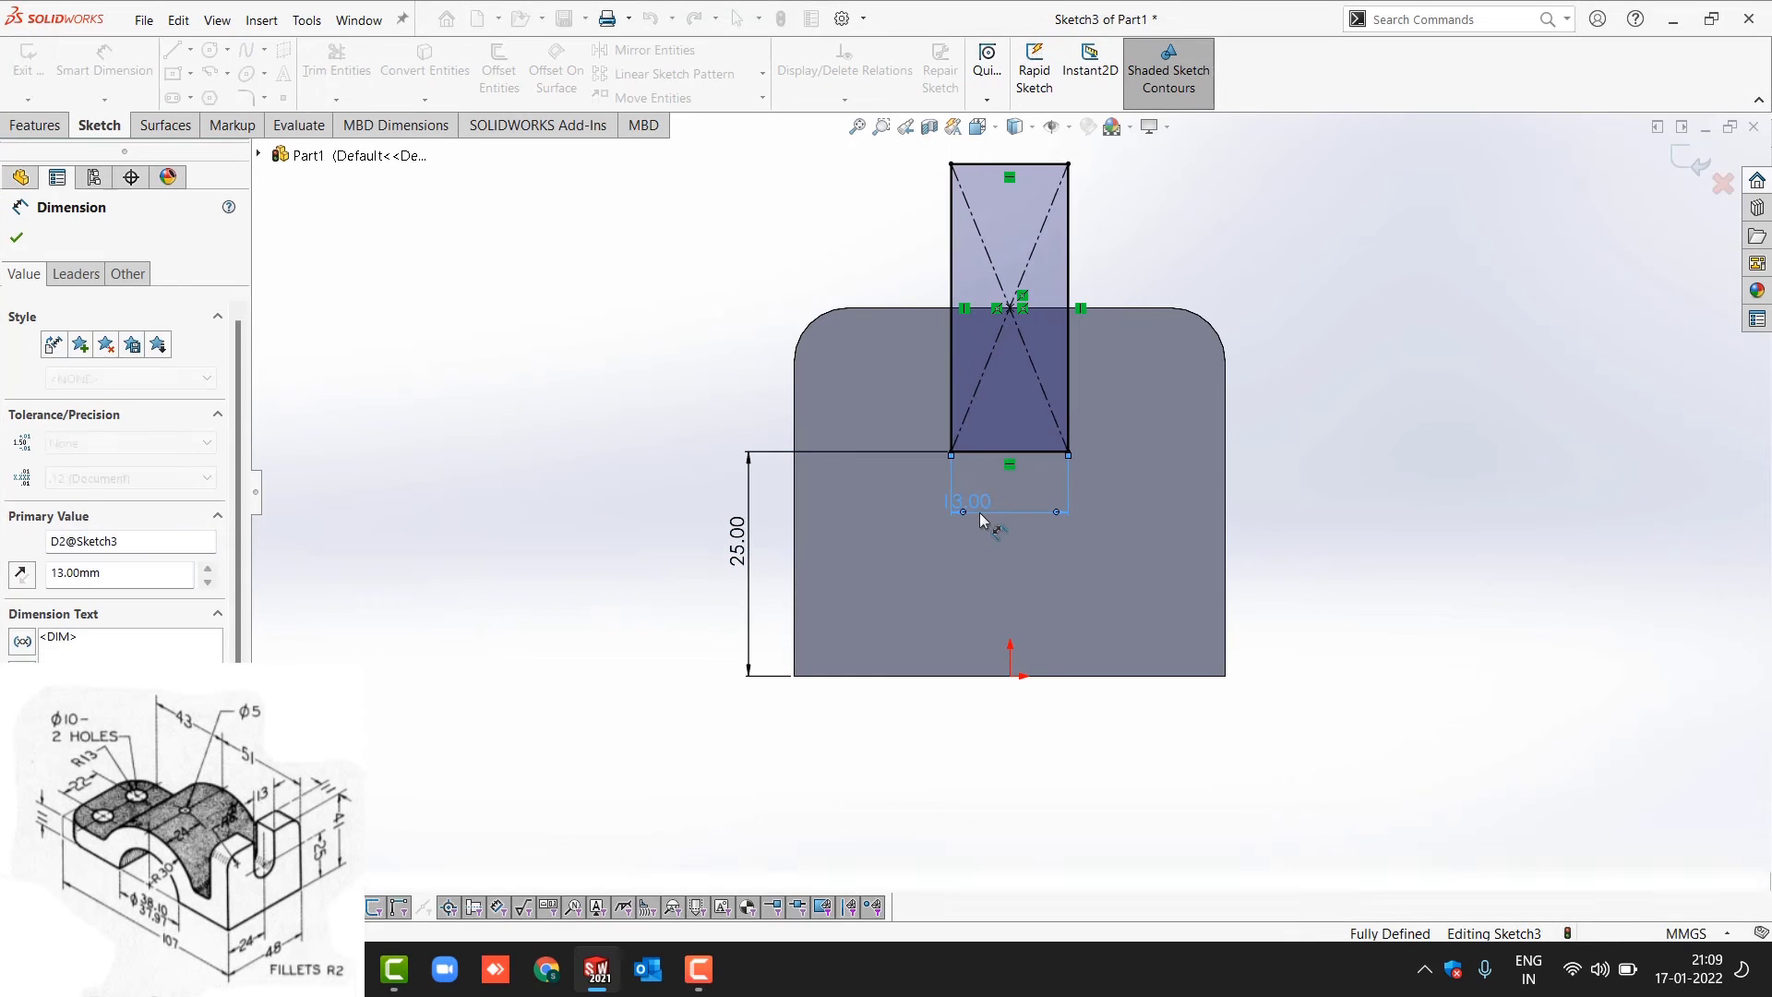
pyautogui.press('Escape')
# Draw a 3 point arc between the rectangle's lower corners, bulging downward and tangent to both vertical sides
pyautogui.click(227, 73)
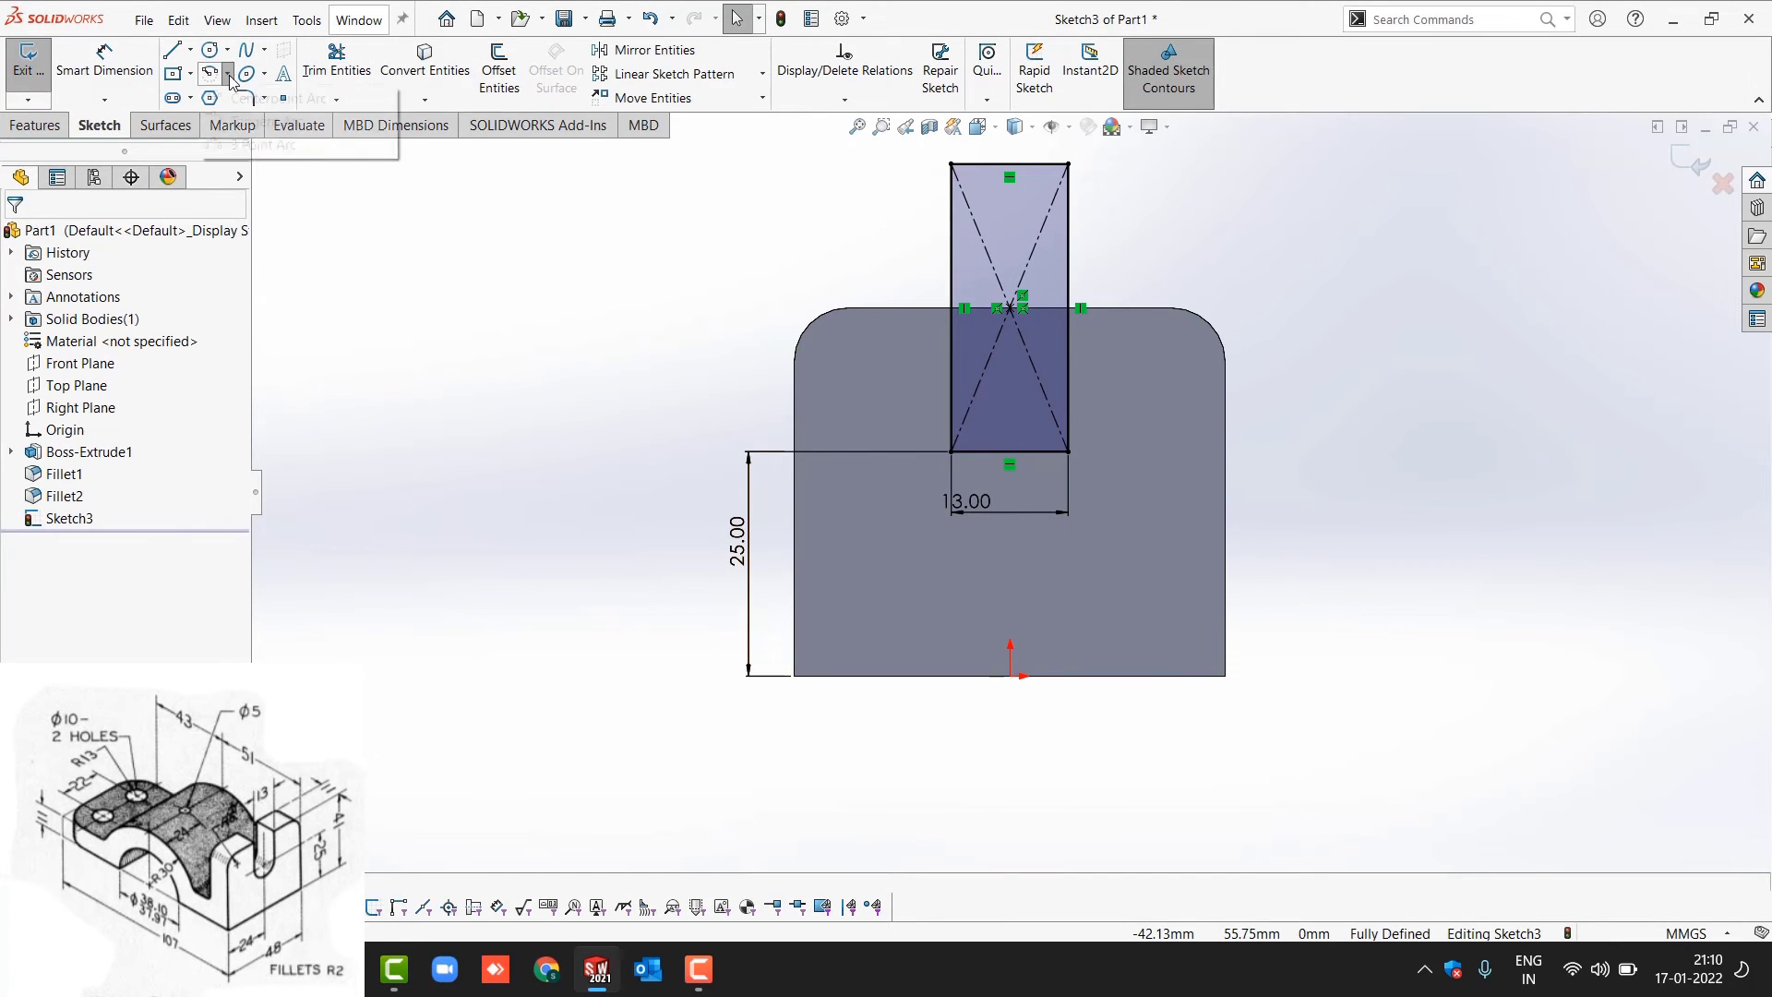
pyautogui.click(277, 148)
pyautogui.click(1068, 452)
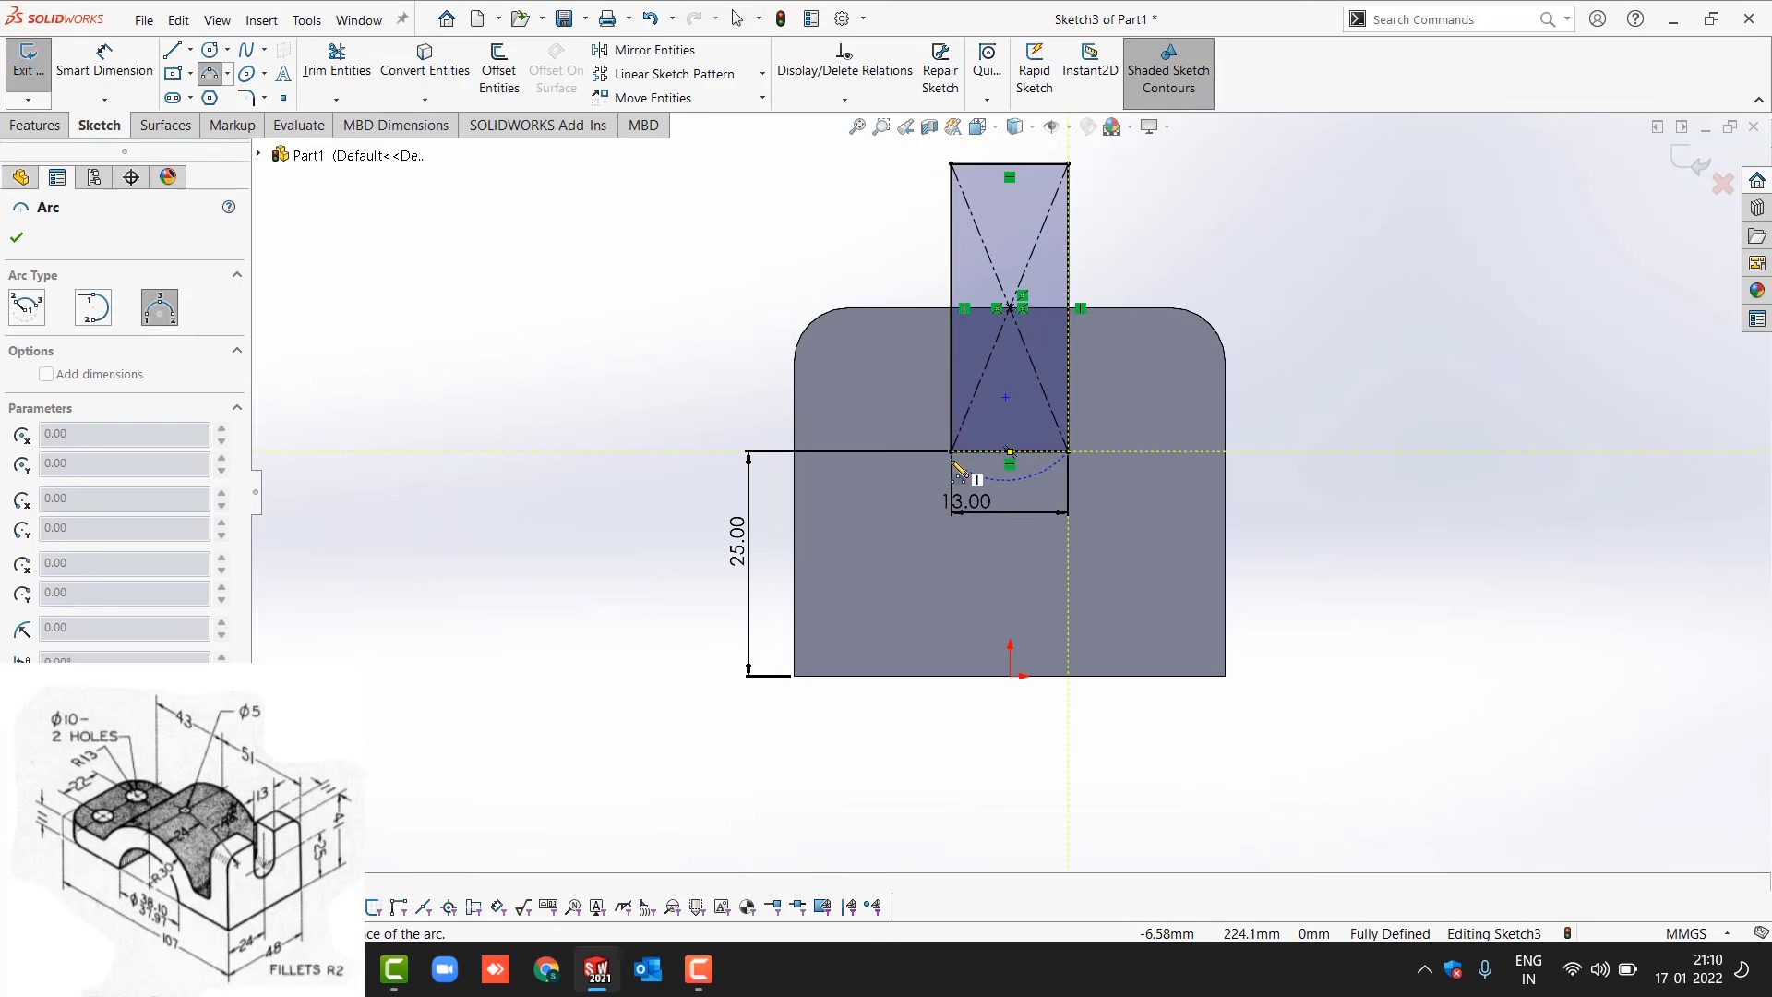
pyautogui.click(951, 452)
pyautogui.click(964, 480)
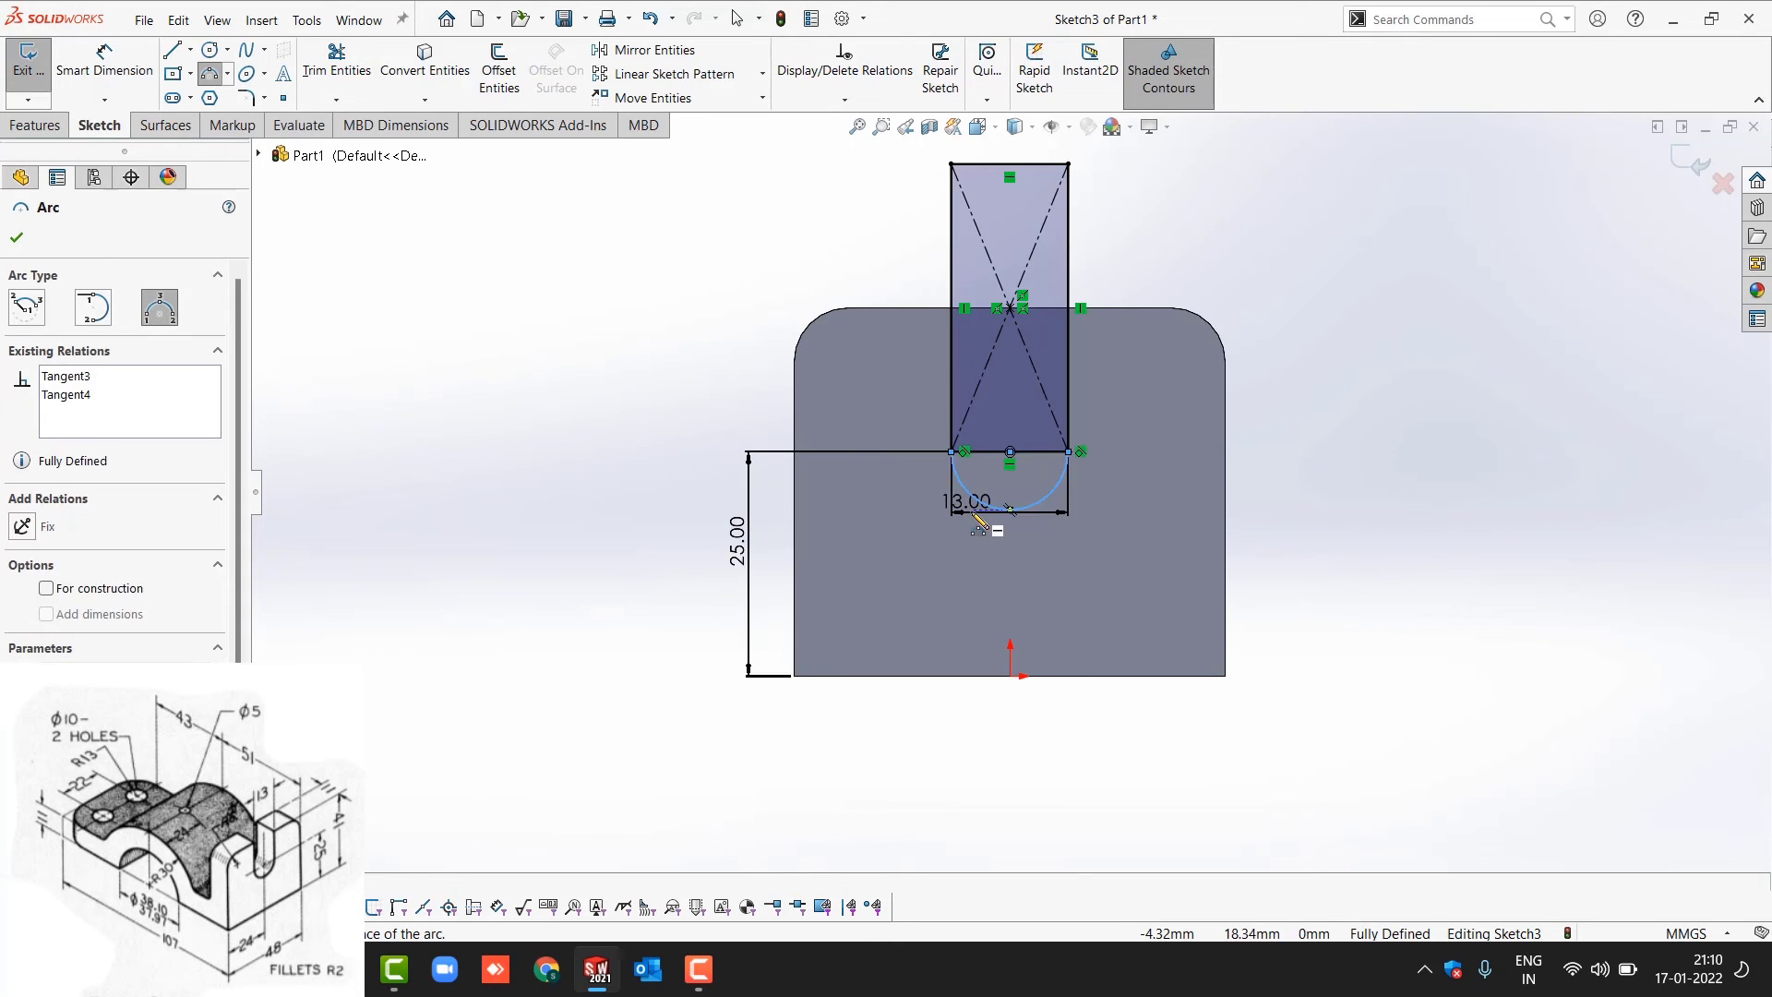
pyautogui.press('Escape')
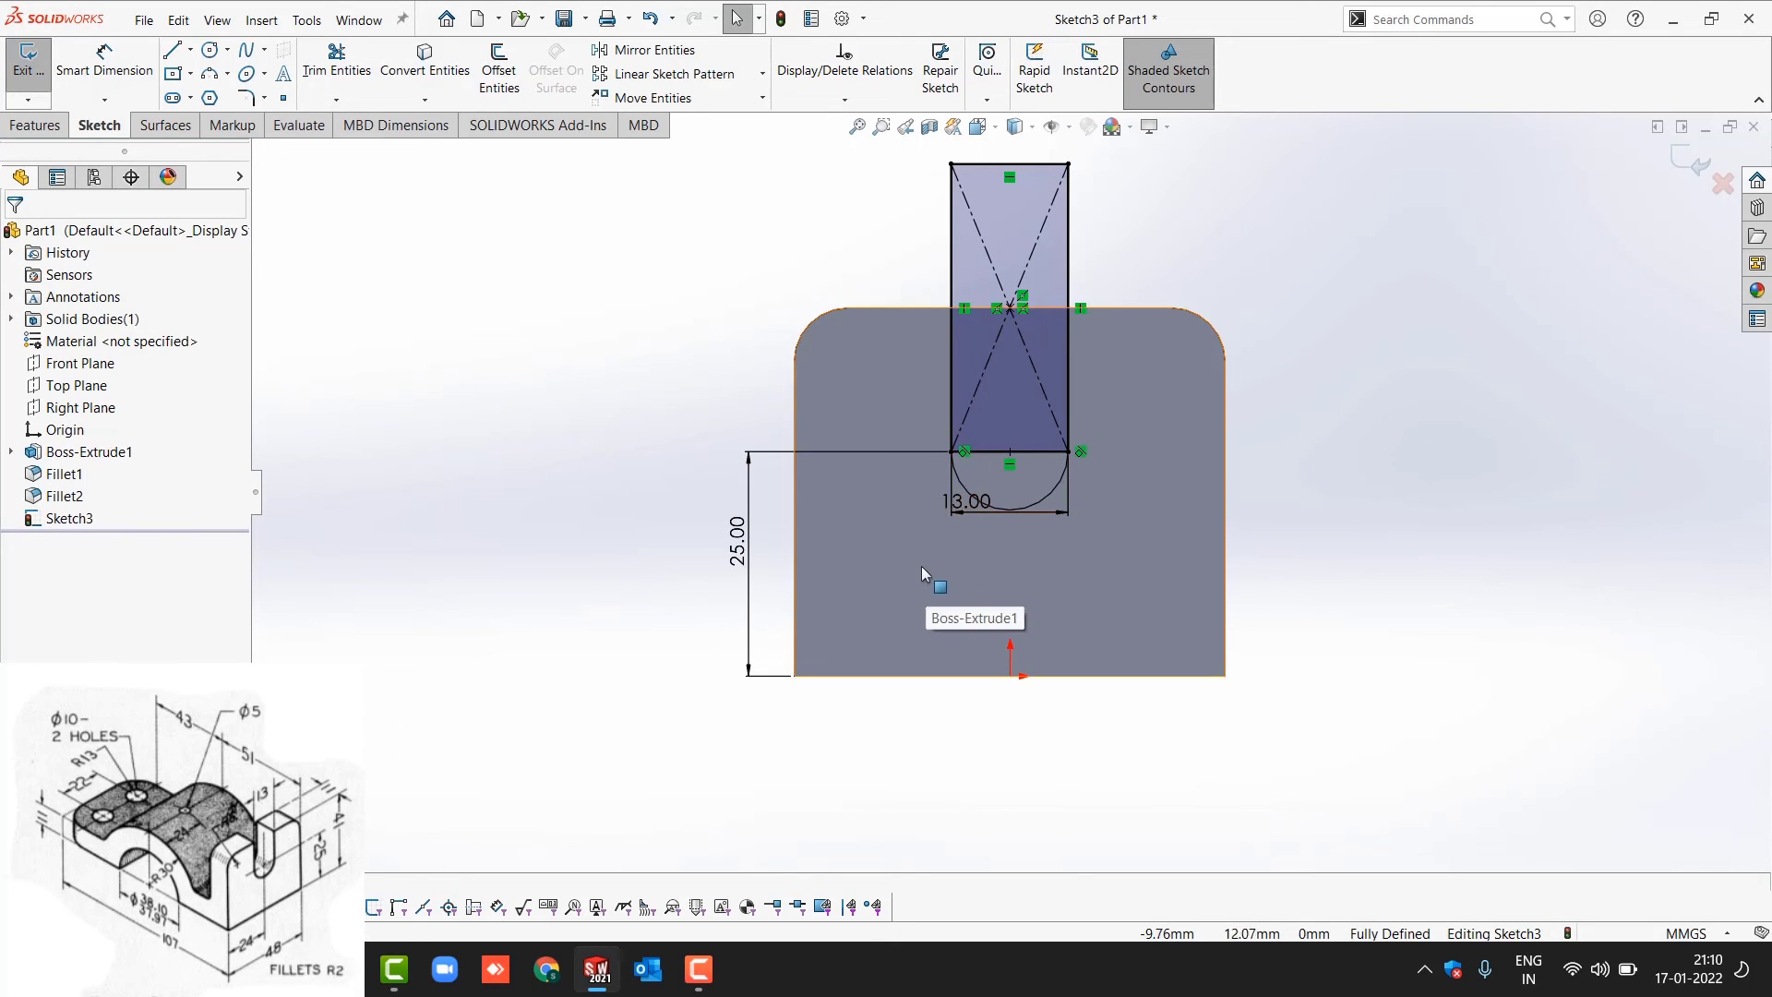
pyautogui.moveTo(620, 310); pyautogui.dragTo(726, 336, button='middle')
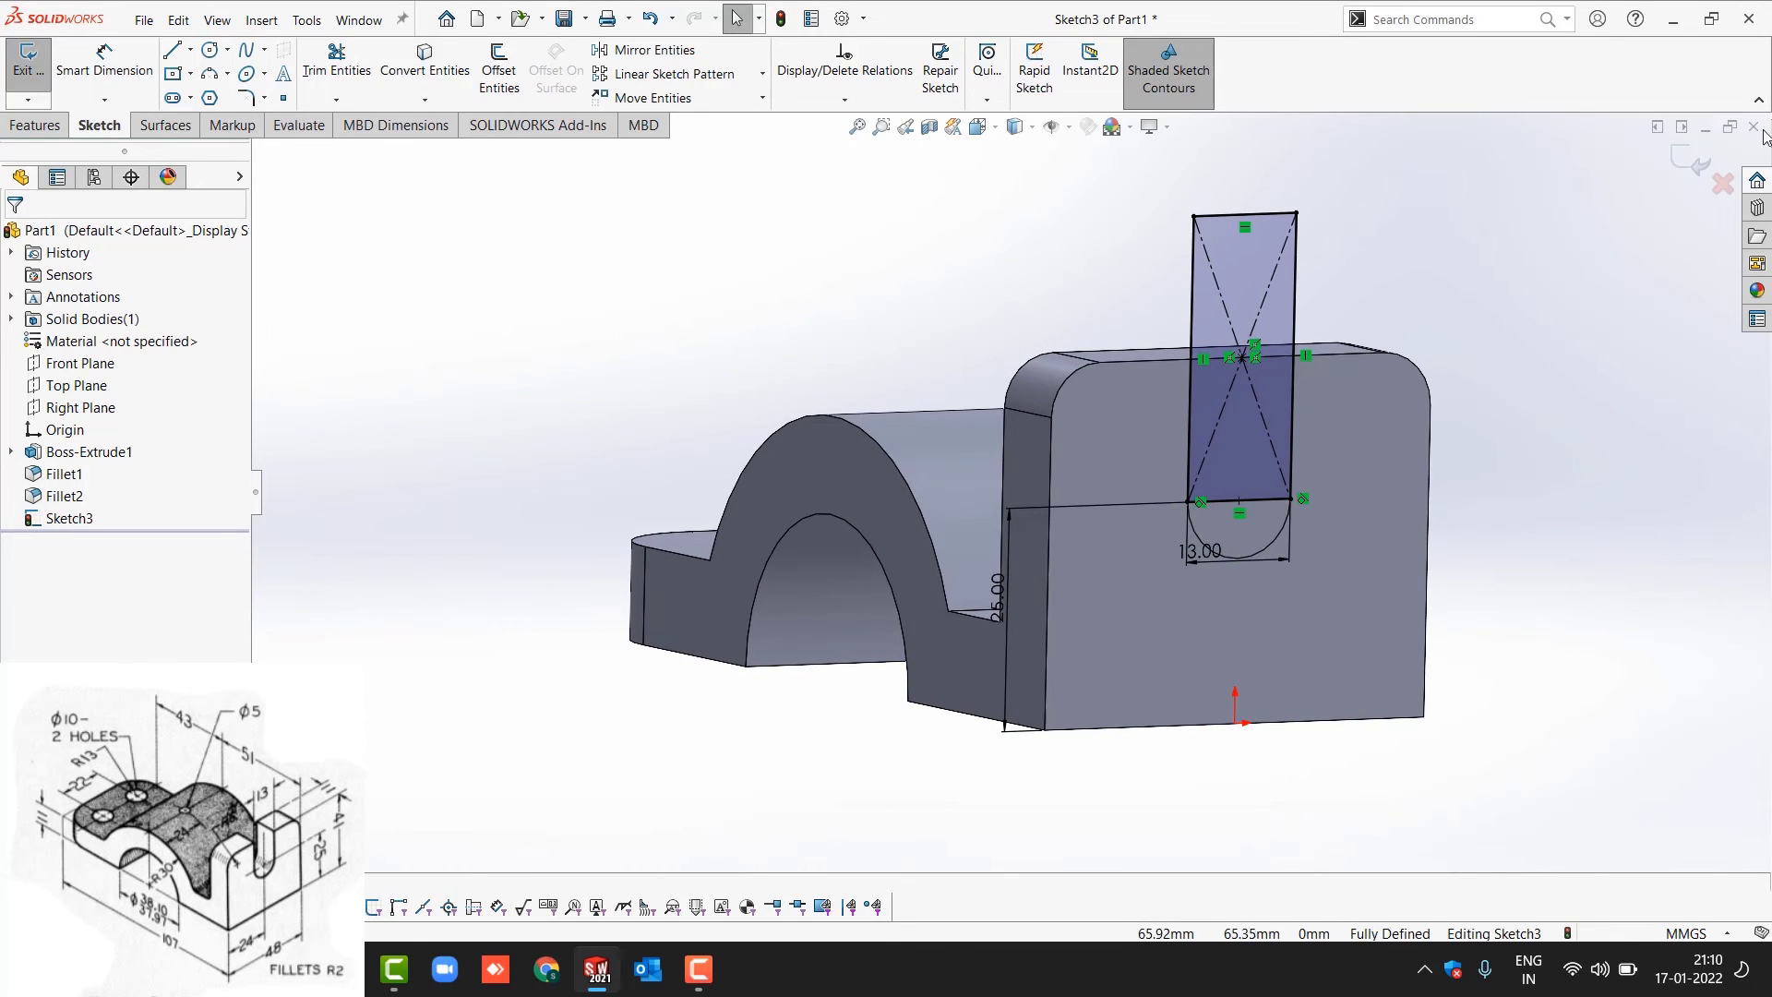
# Cut-extrude the rectangle and semicircle contours through the upright wall, Up To Surface at its inner face
pyautogui.click(1689, 159)
pyautogui.click(318, 69)
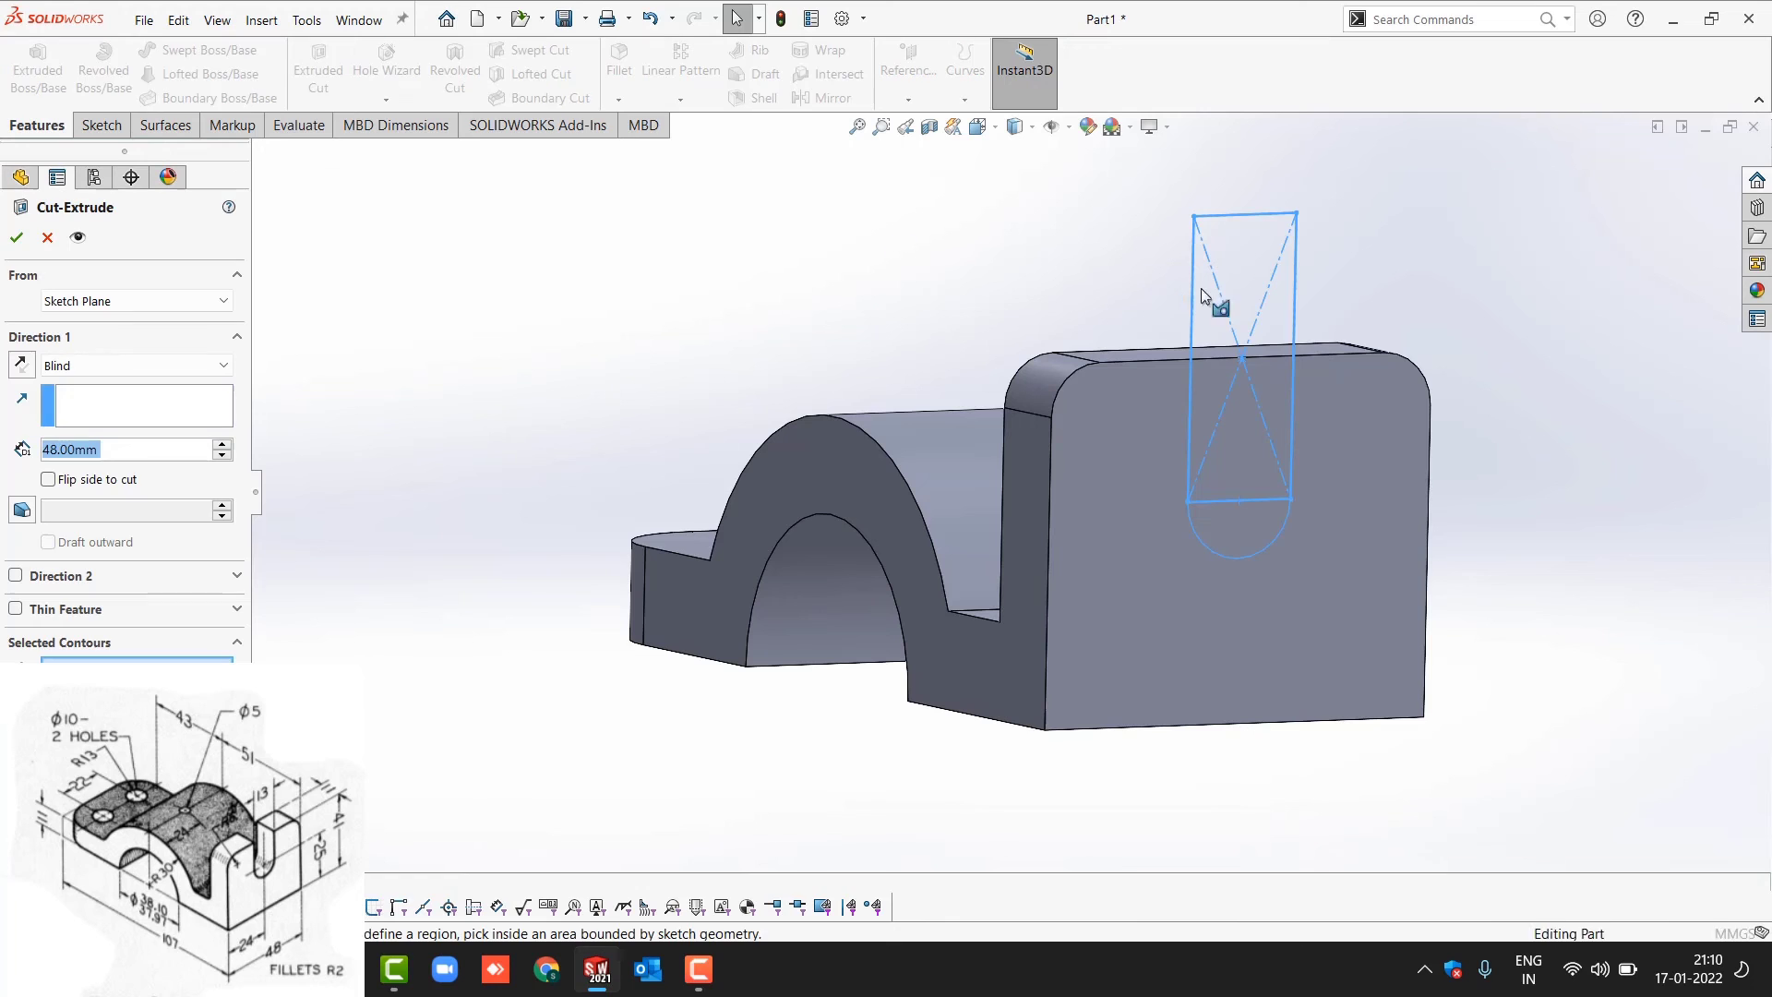
pyautogui.click(1250, 263)
pyautogui.click(1255, 540)
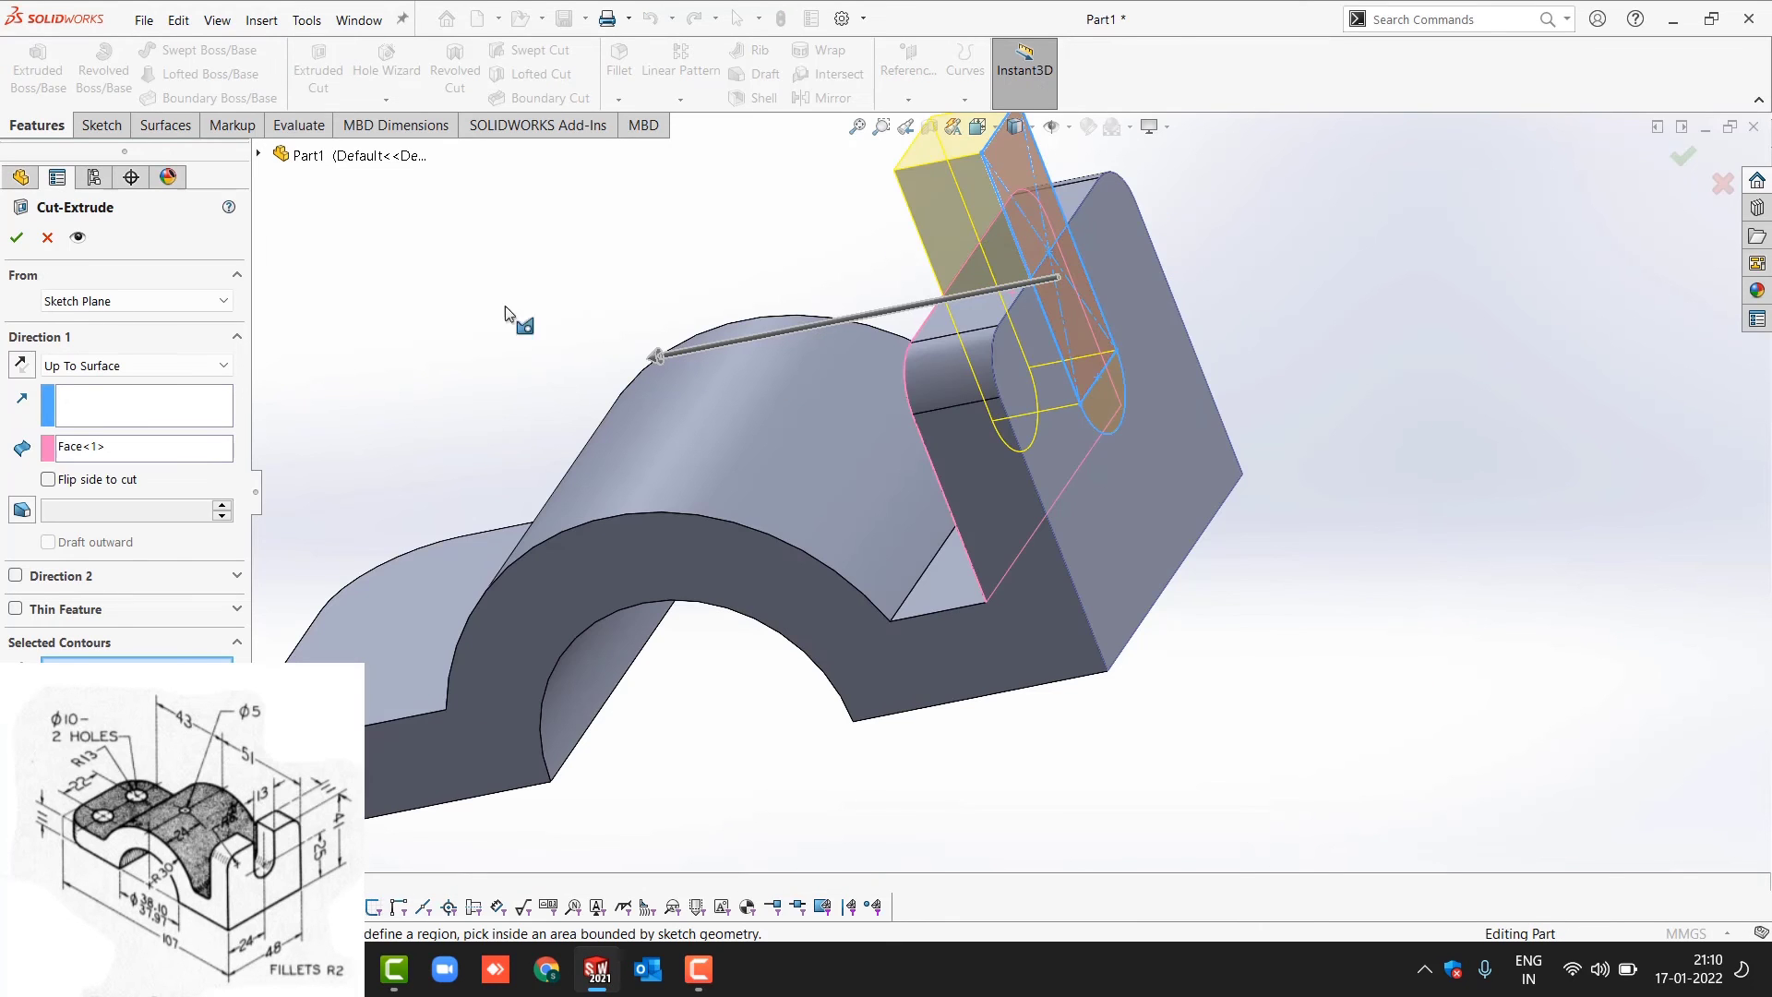
pyautogui.click(16, 238)
# Start a sketch on the flat flange's top face and draw a 10 mm diameter circle concentric with one rounded corner
pyautogui.moveTo(640, 277); pyautogui.dragTo(692, 462, button='middle')
pyautogui.click(695, 461)
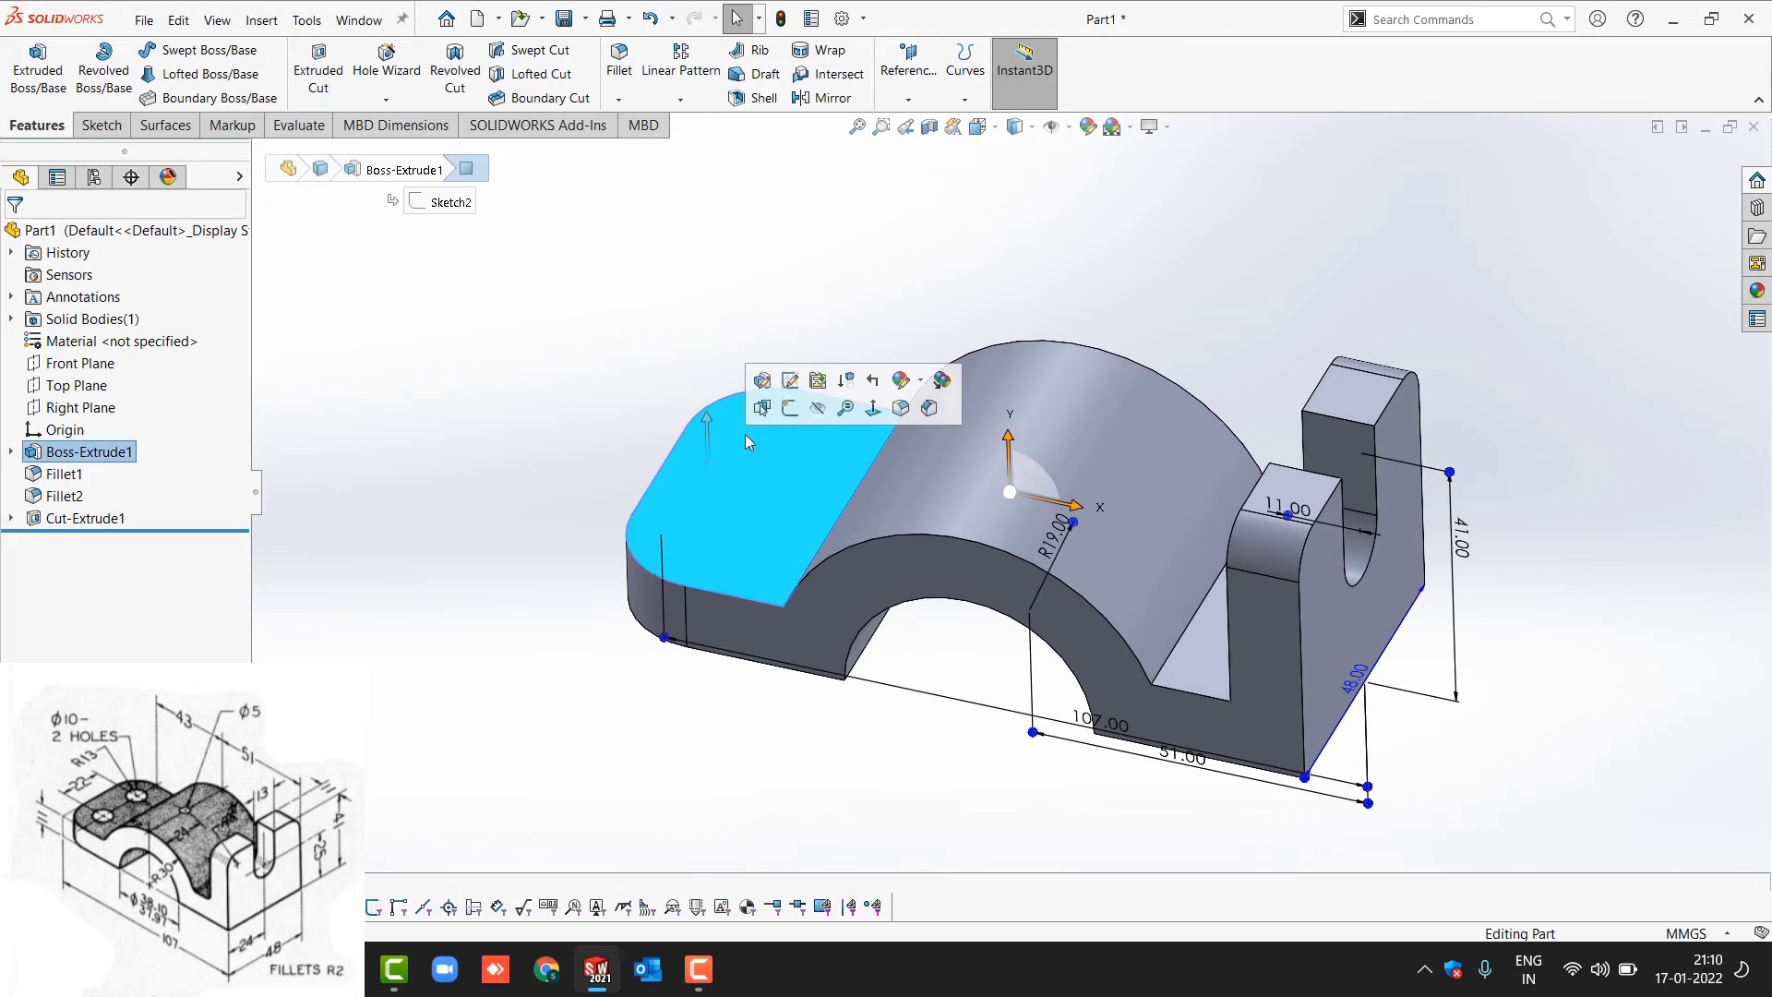
pyautogui.click(790, 413)
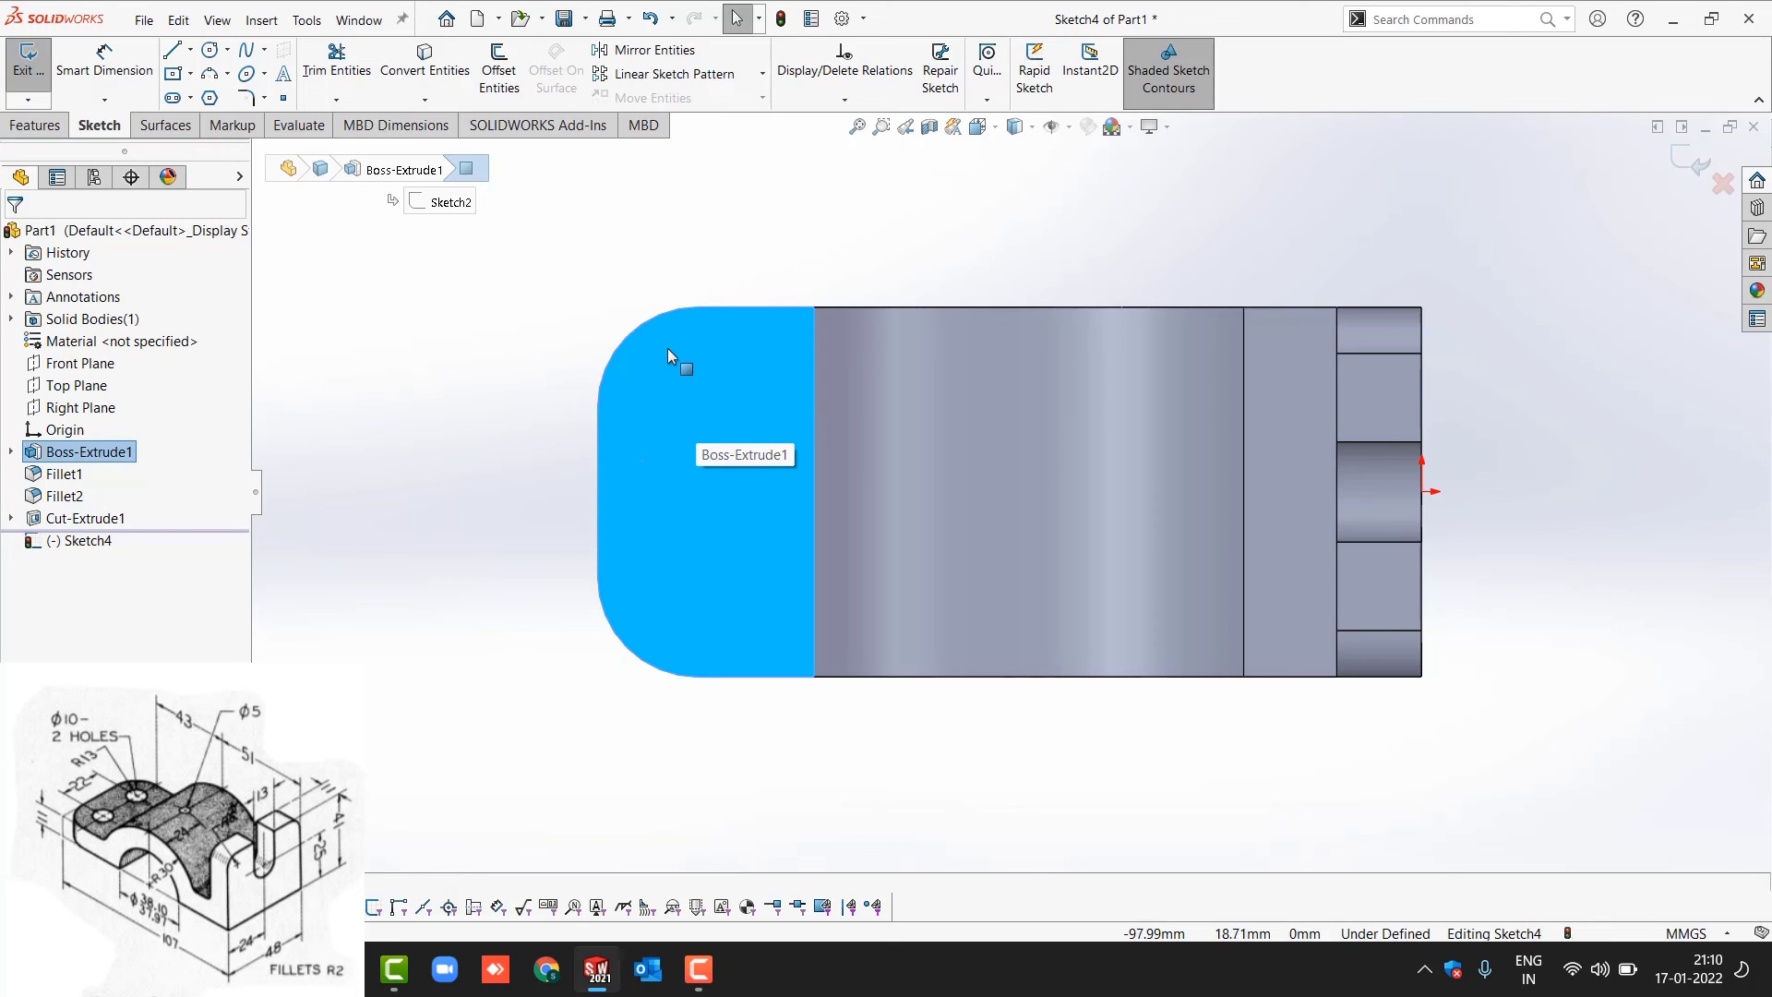
pyautogui.click(209, 51)
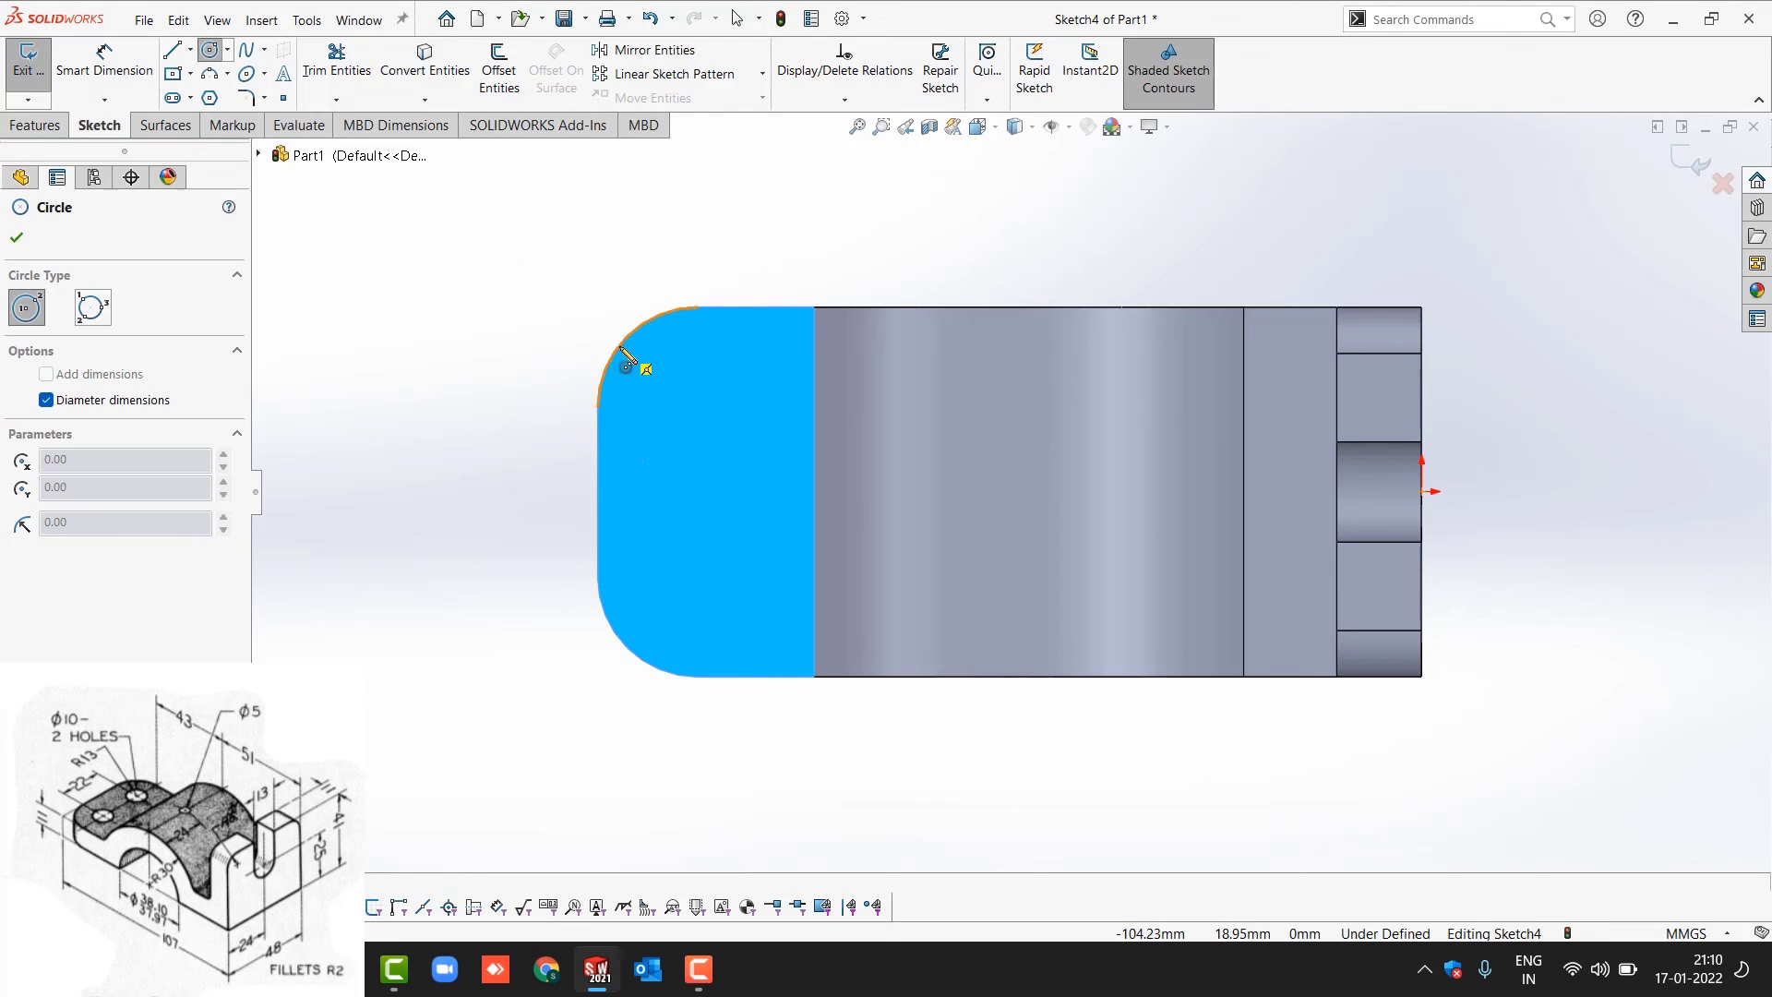
pyautogui.click(698, 407)
pyautogui.write('1')
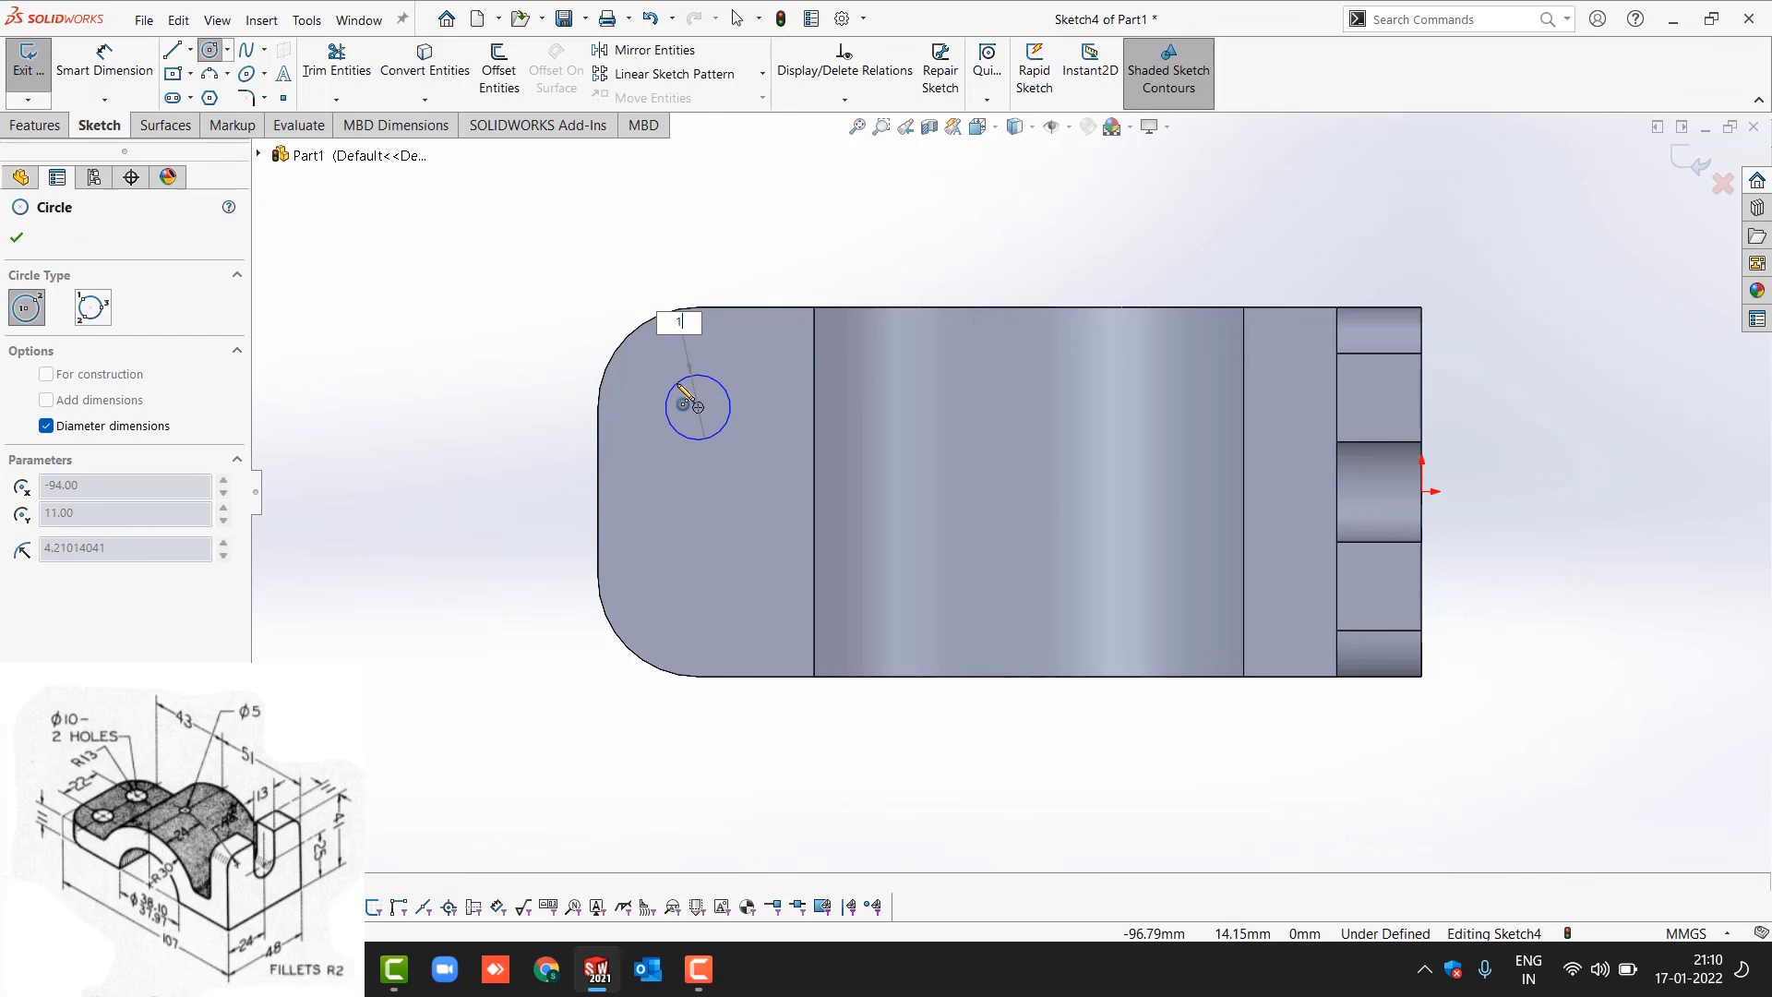
pyautogui.write('0')
pyautogui.press('Return')
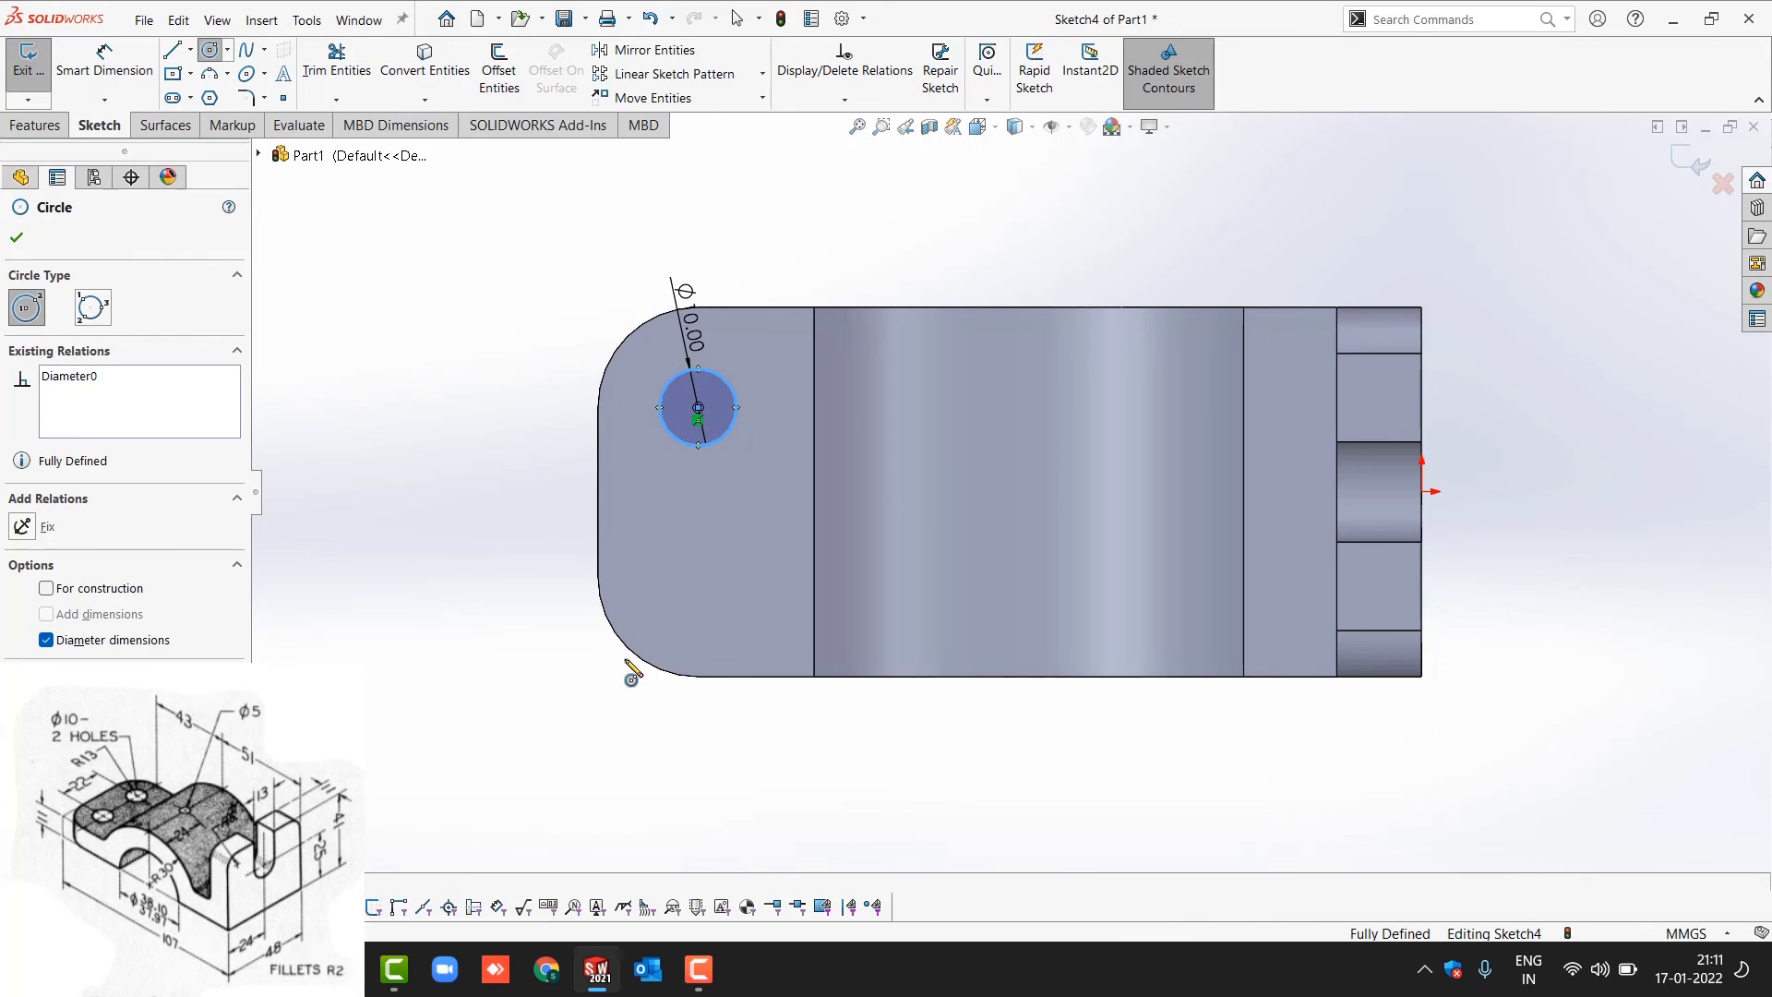
# Draw a second 10 mm diameter circle concentric with the flange's other rounded corner and close the sketch
pyautogui.click(698, 575)
pyautogui.write('1')
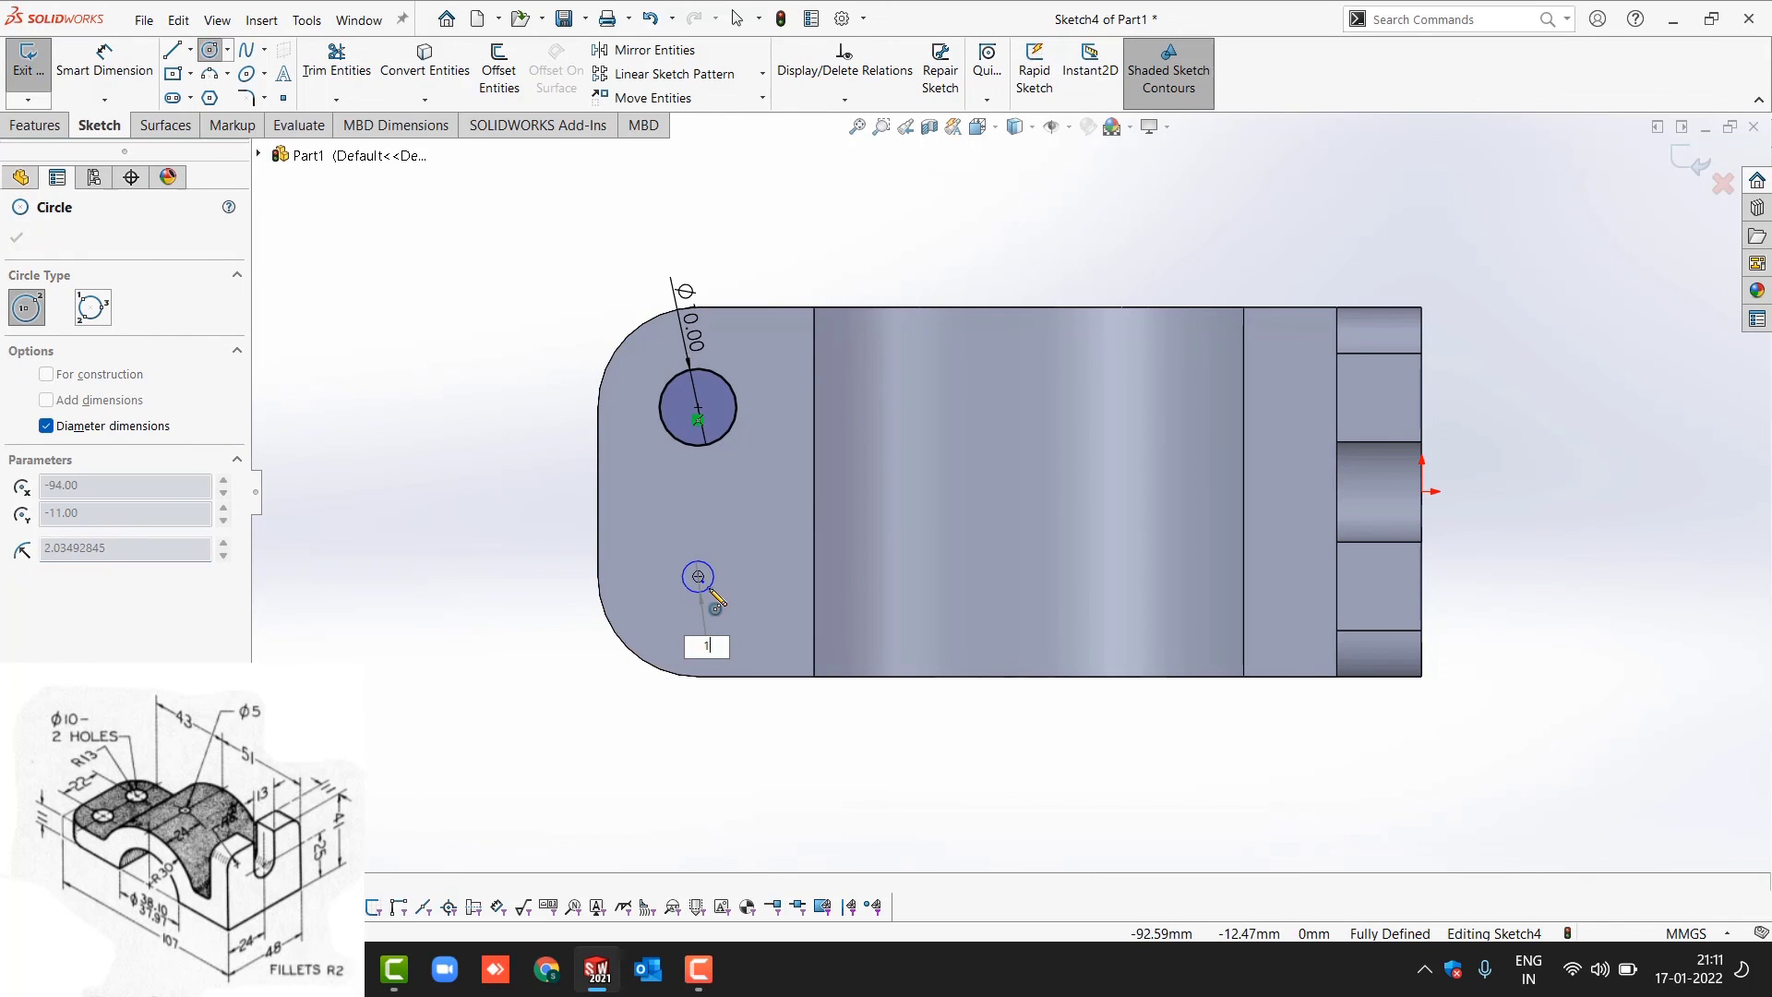
pyautogui.write('0')
pyautogui.press('Return')
pyautogui.press('Escape')
pyautogui.hotkey('ctrl', '7')
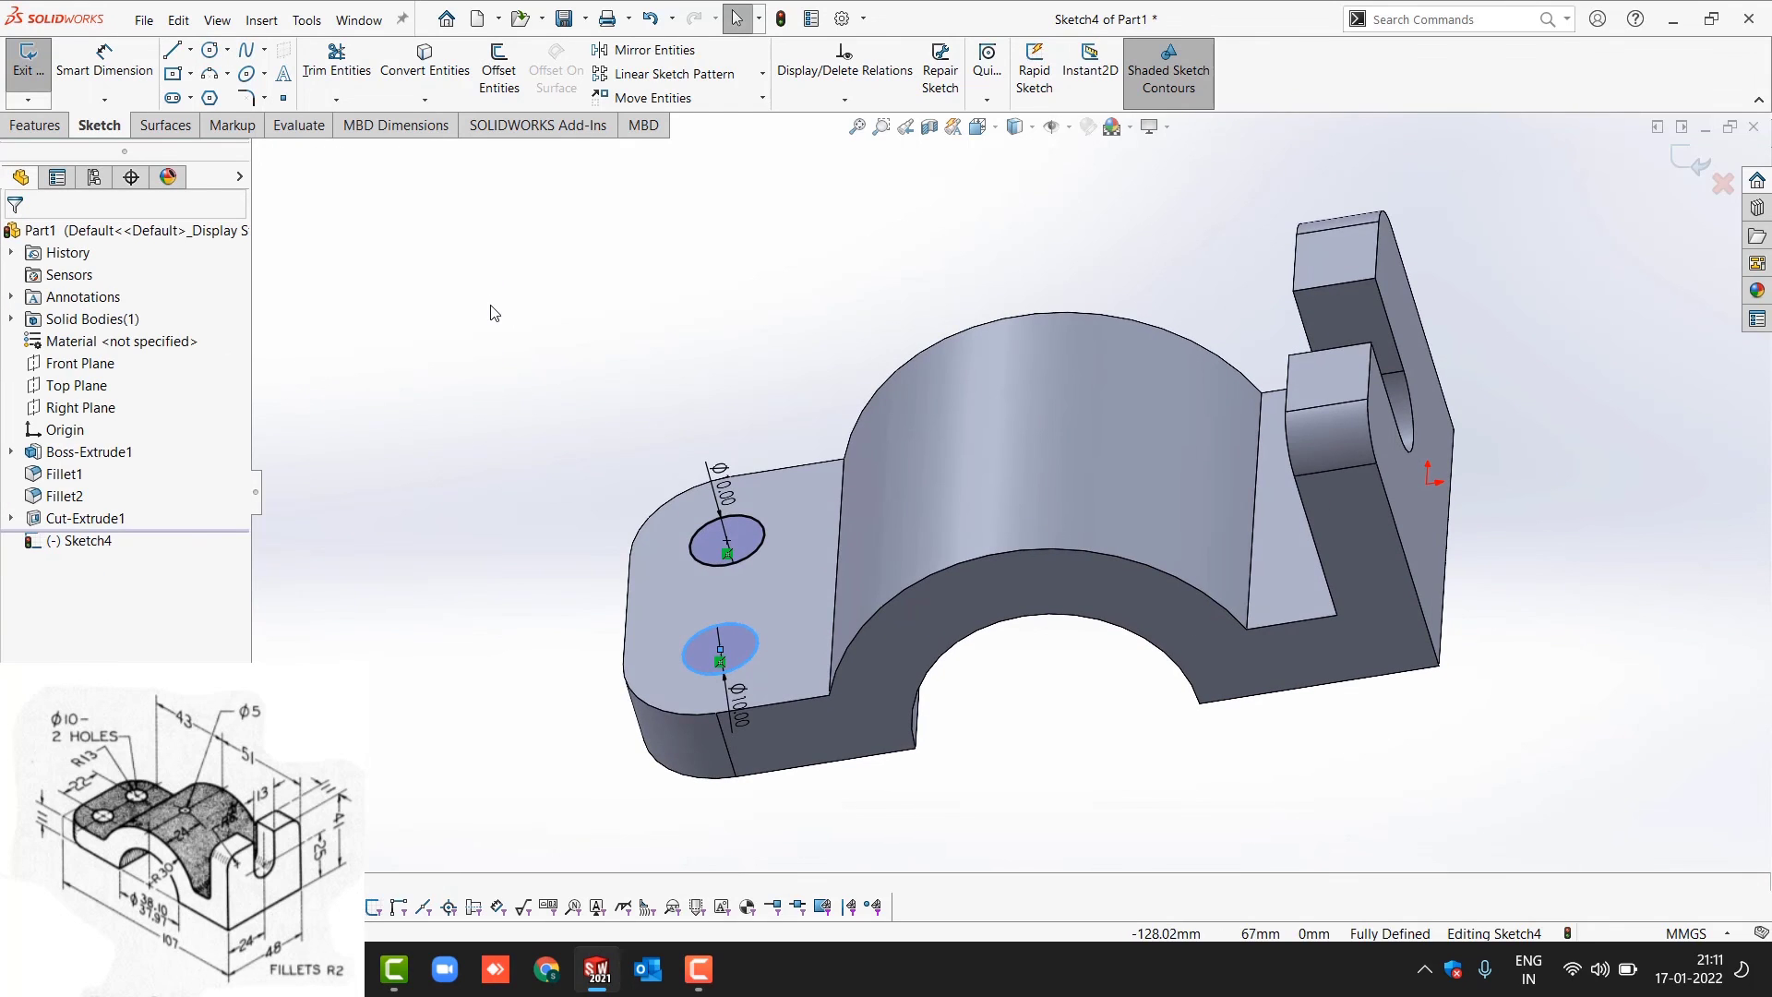
pyautogui.hotkey('ctrl', 'b')
# Cut both circles down through the flange with Instant3D to make the two holes
pyautogui.moveTo(478, 497); pyautogui.dragTo(479, 558, button='middle')
pyautogui.click(669, 586)
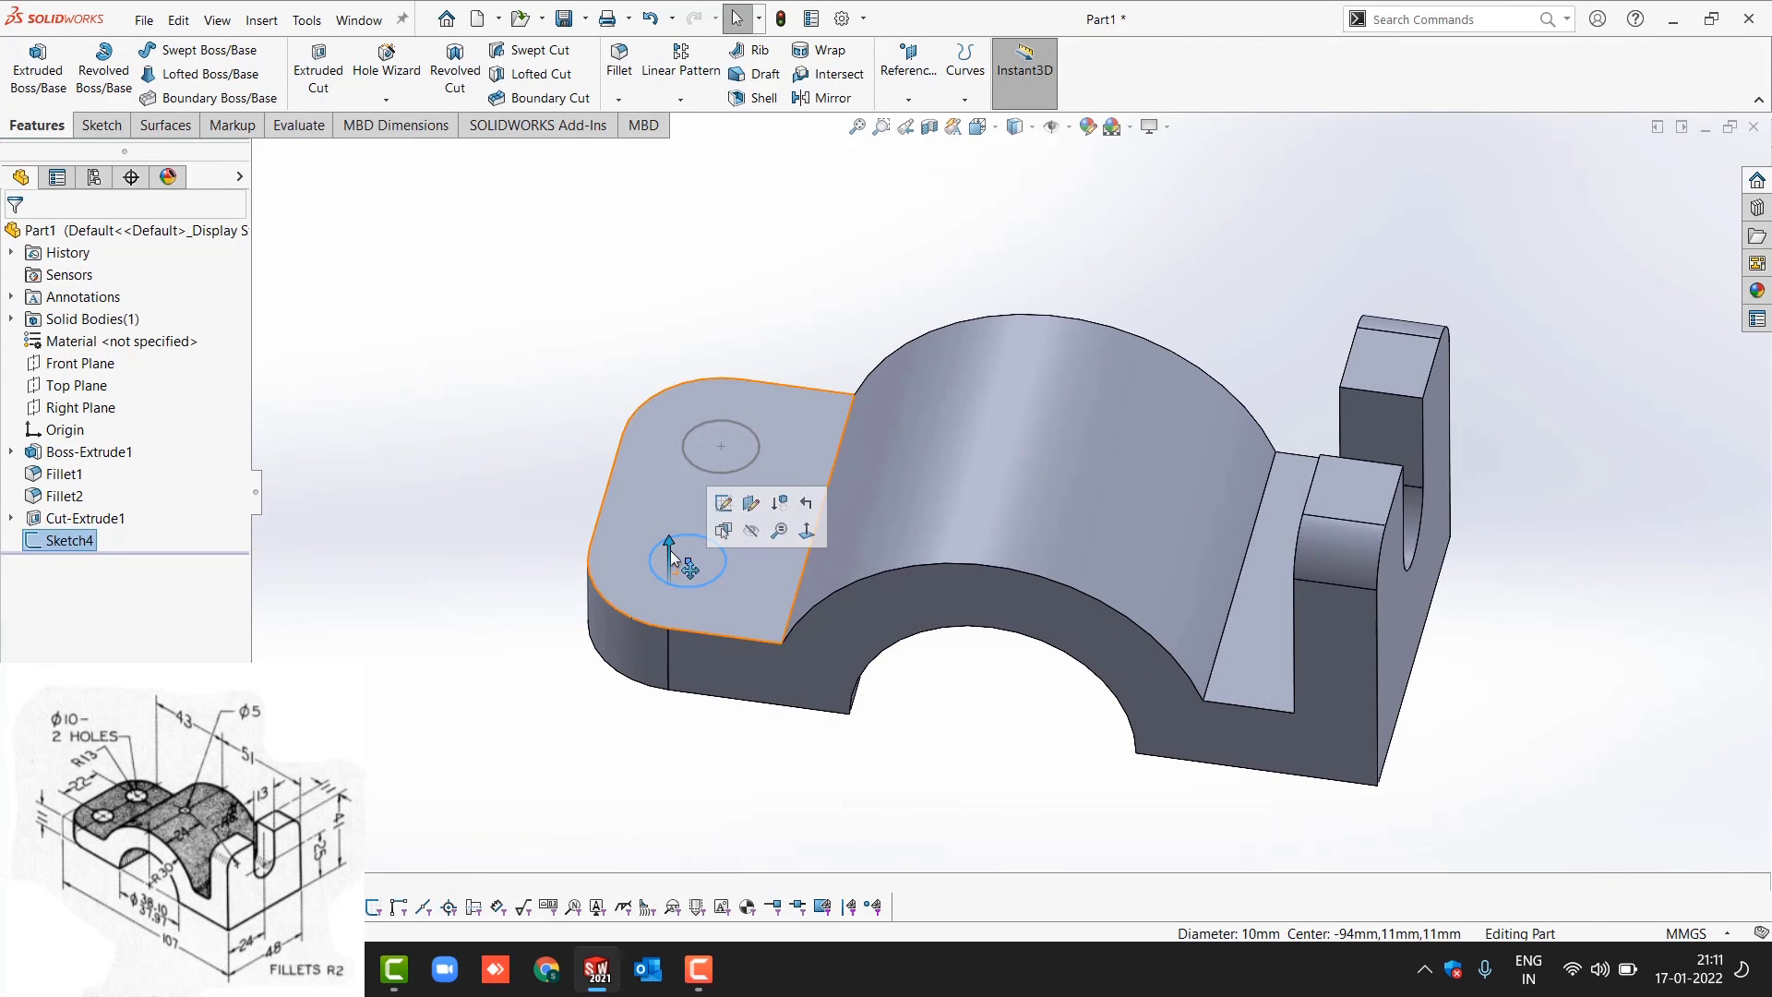
pyautogui.moveTo(670, 551); pyautogui.dragTo(650, 684)
pyautogui.click(522, 523)
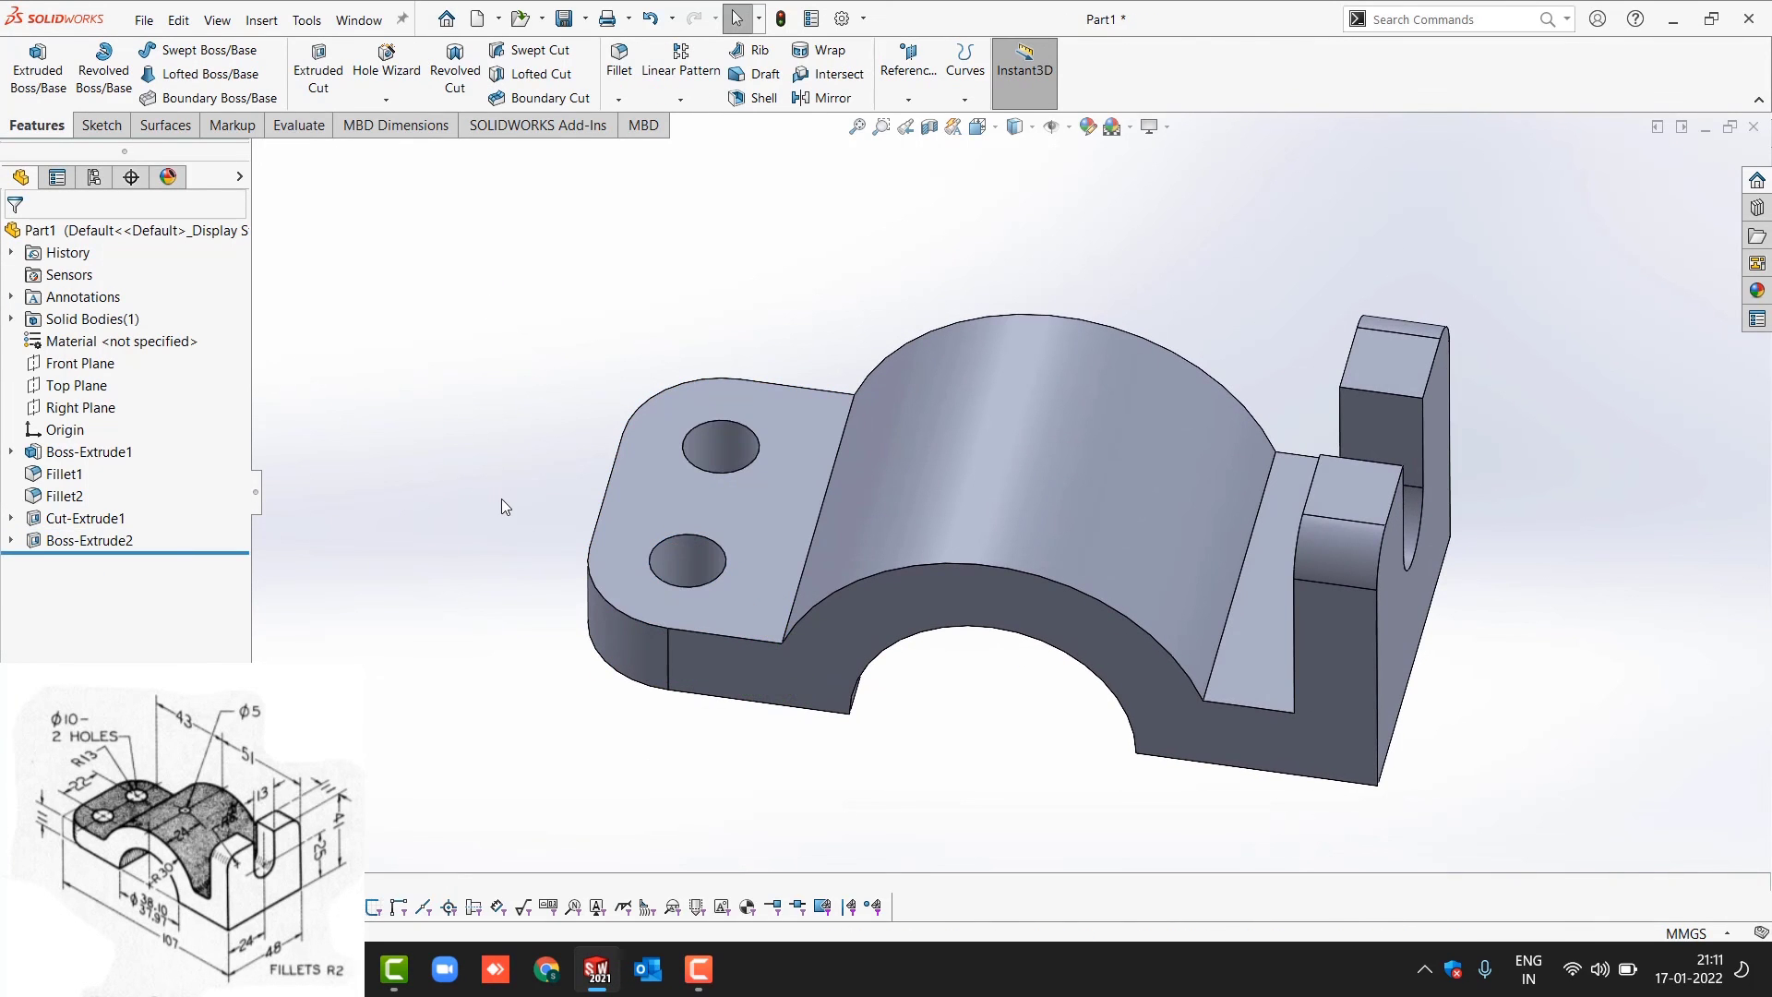
pyautogui.moveTo(501, 499)
pyautogui.mouseDown(button='middle')
pyautogui.moveTo(535, 581)
pyautogui.moveTo(526, 490)
pyautogui.moveTo(508, 514)
pyautogui.mouseUp(button='middle')
pyautogui.hotkey('ctrl', '7')
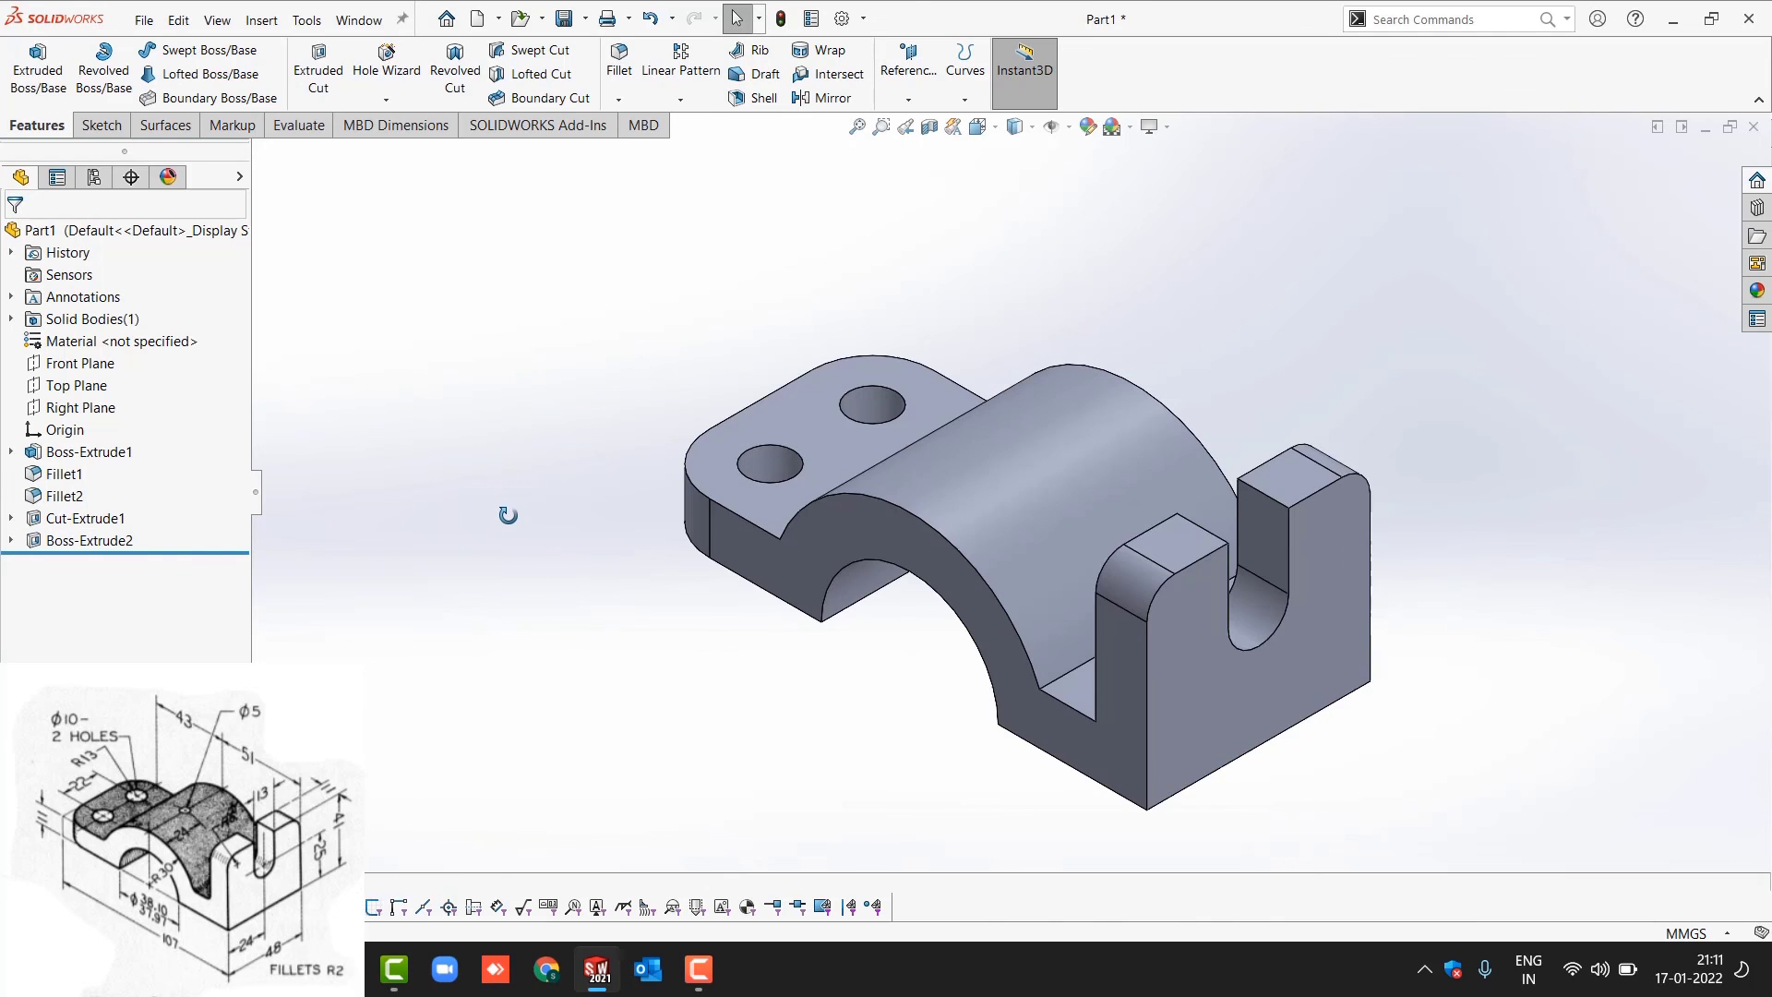